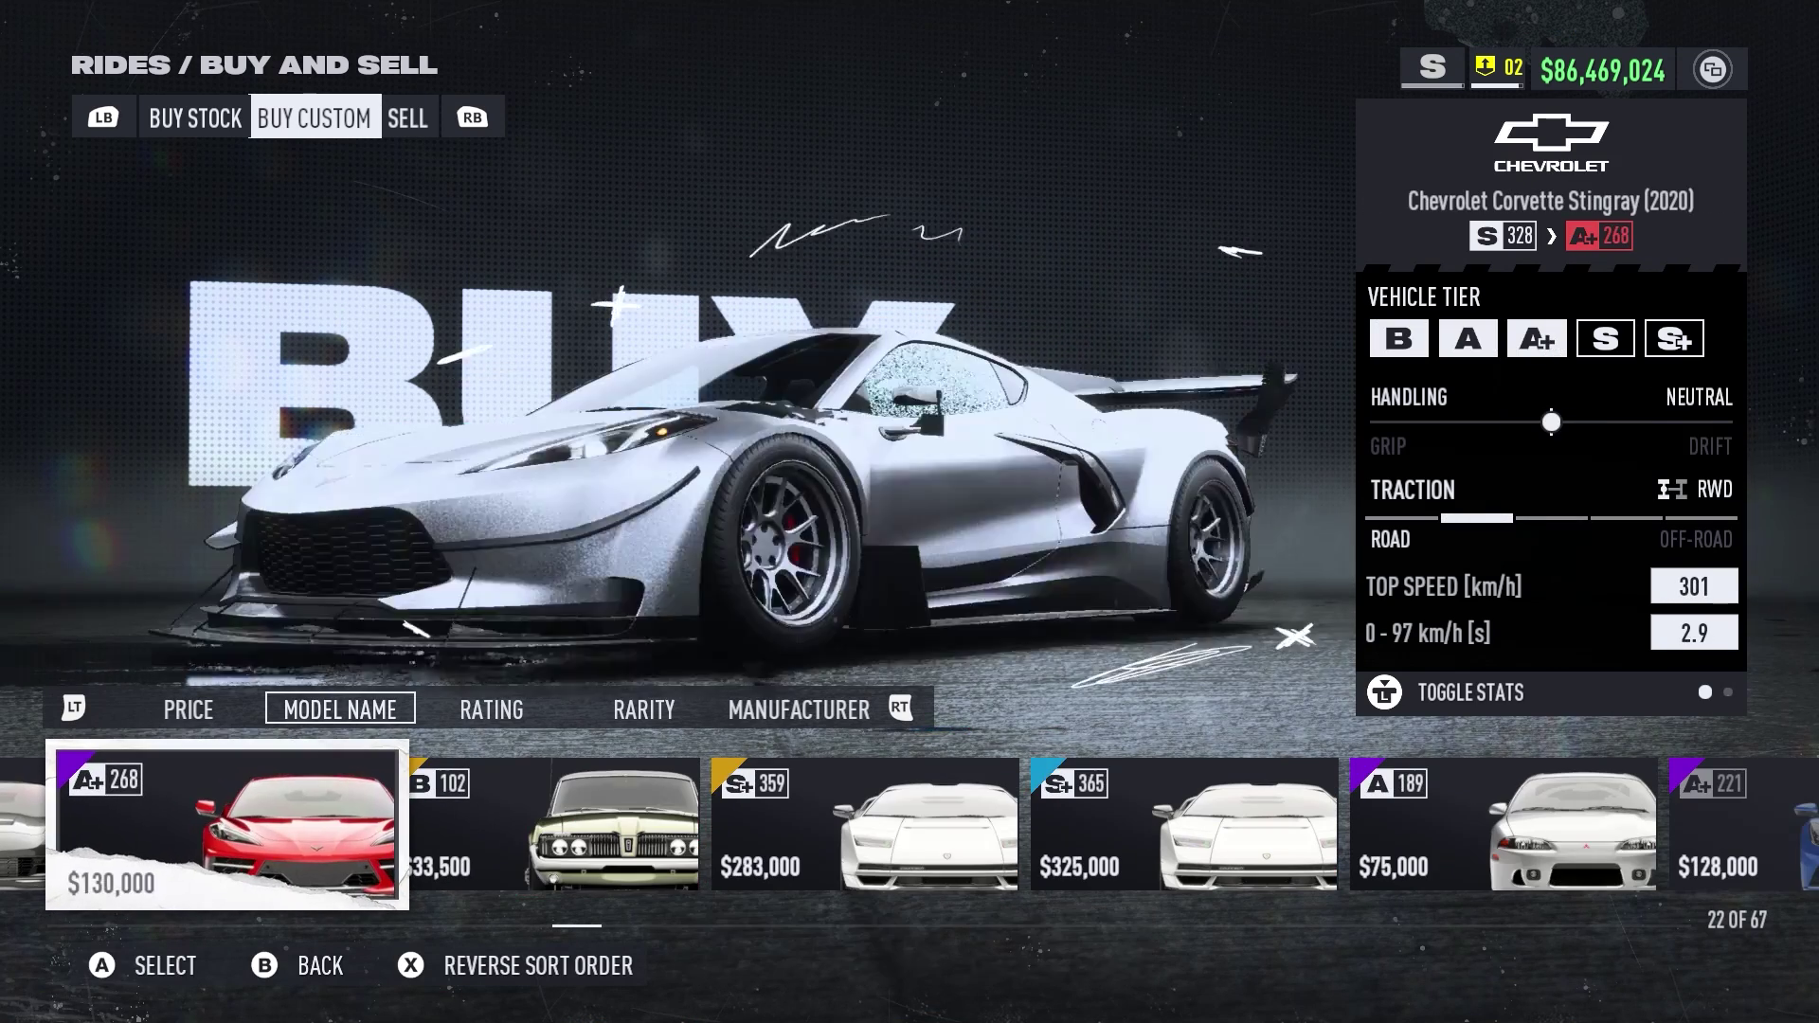
Scroll through the Buy Custom and Buy Stock car lists, then browse the Driving Effects samples grid
key(Right)
key(Right)
key(Right)
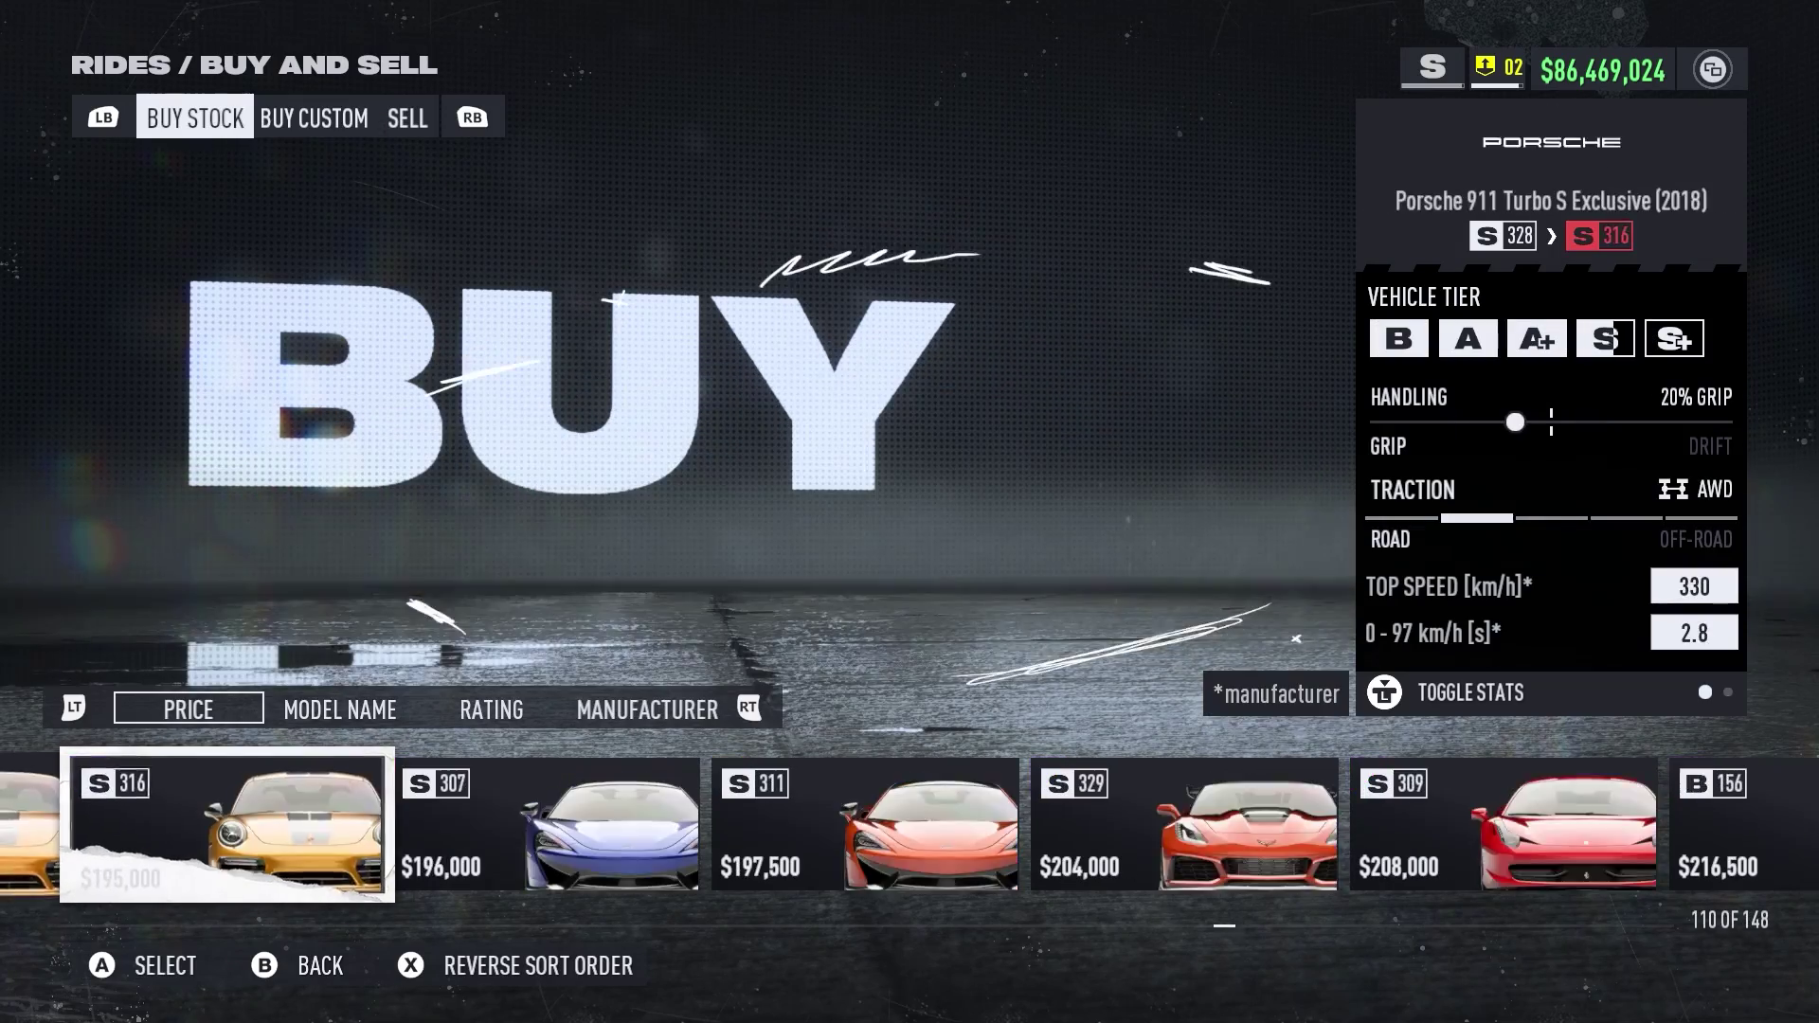
key(Right)
key(Right)
key(Right)
key(Right)
key(Right)
key(Right)
key(Right)
key(Right)
key(Right)
key(Right)
key(Right)
key(Right)
key(Right)
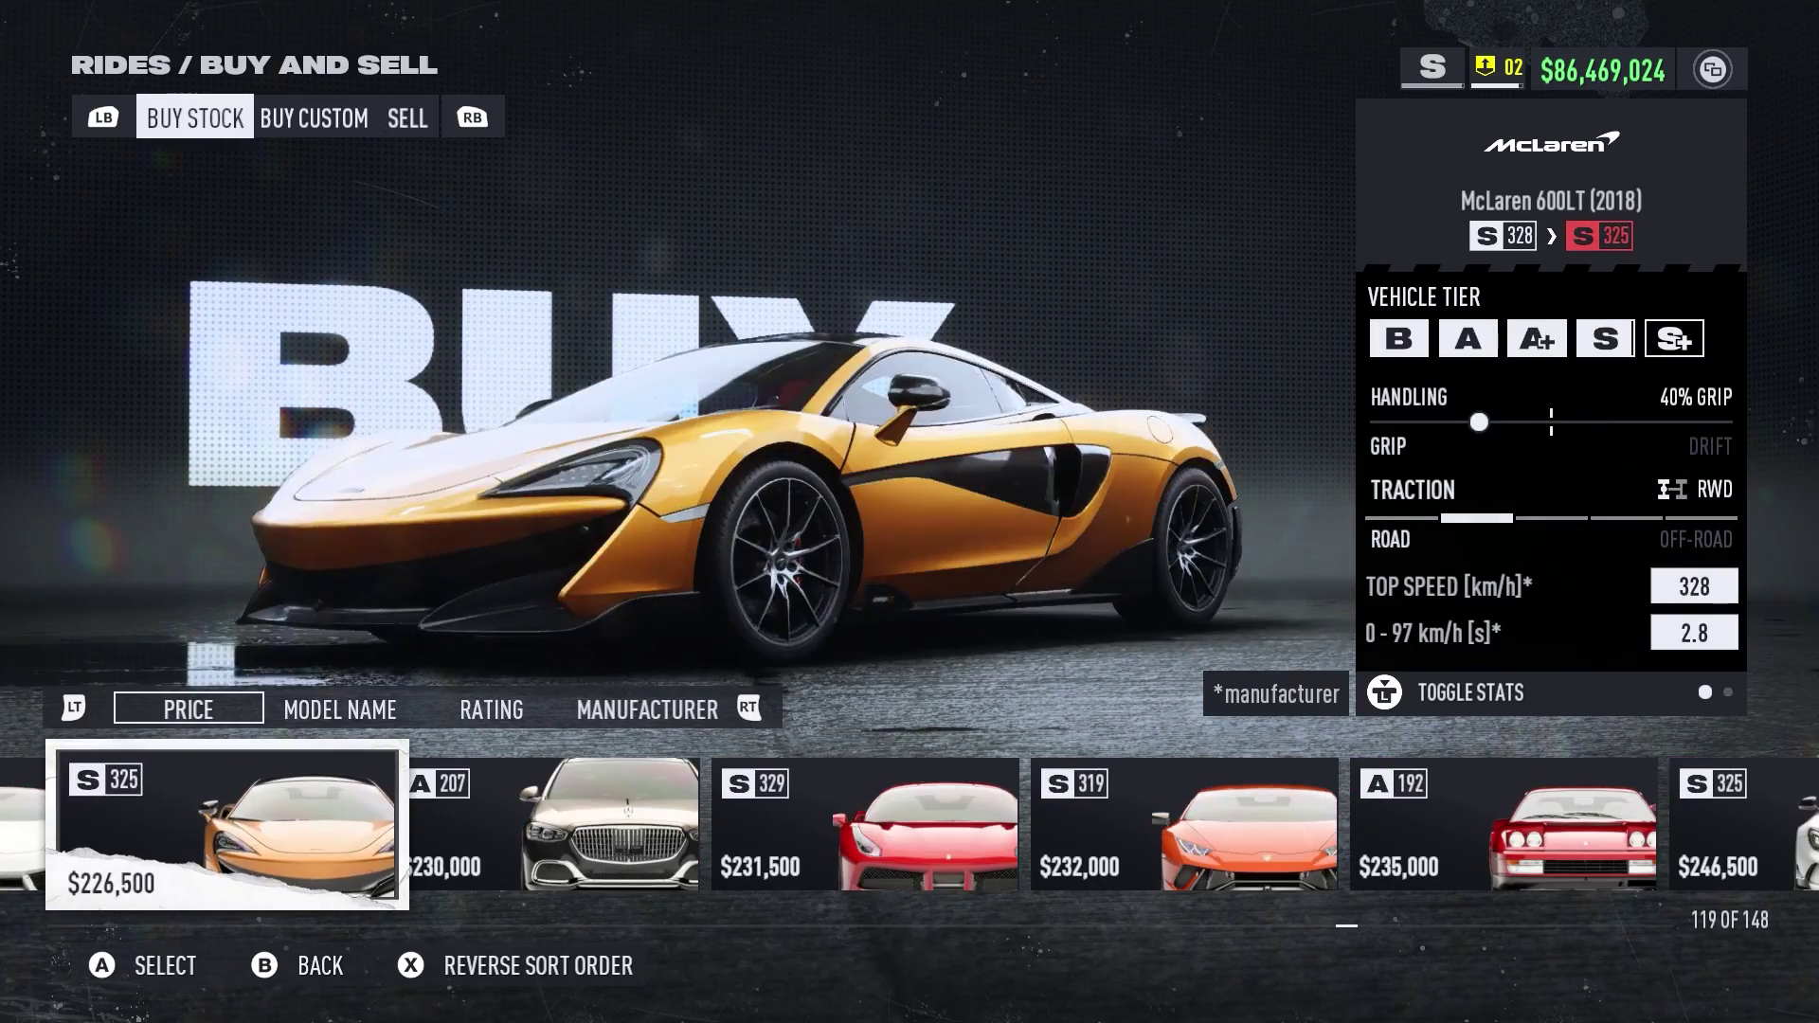
key(Right)
key(Right)
key(Right)
key(Right)
key(Right)
key(Right)
key(Right)
key(Right)
key(Right)
key(Right)
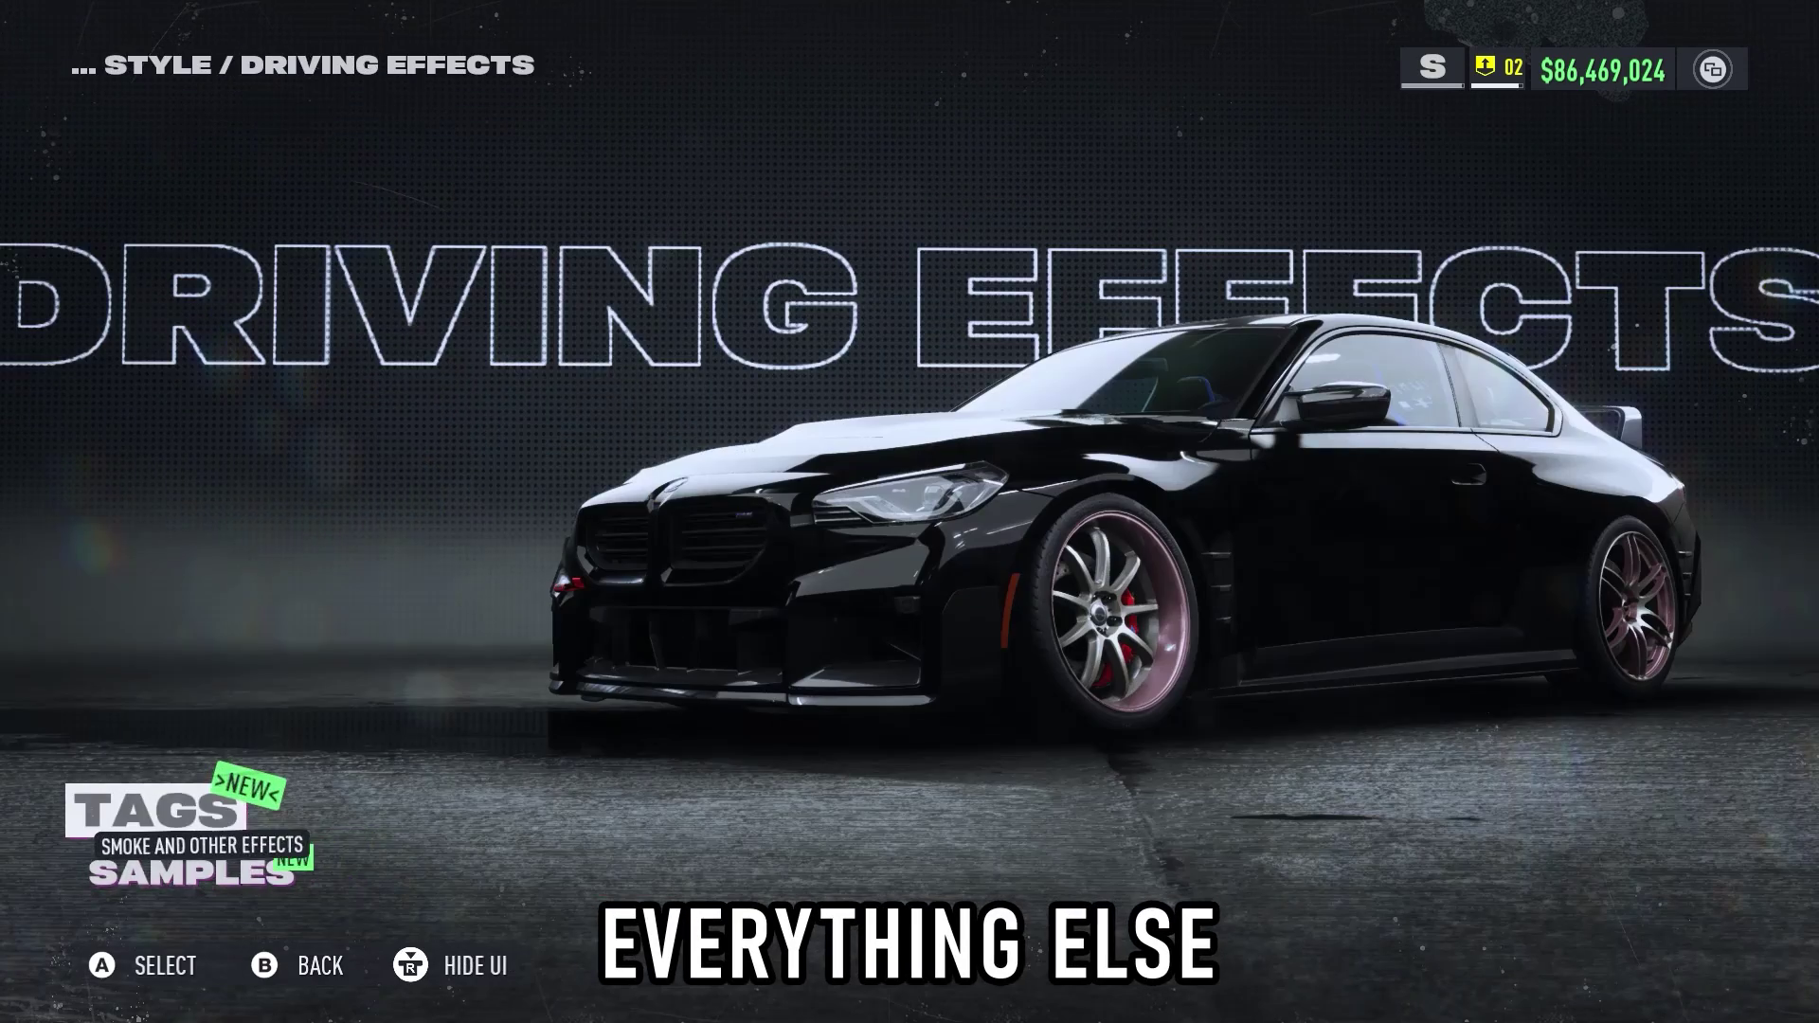
key(Return)
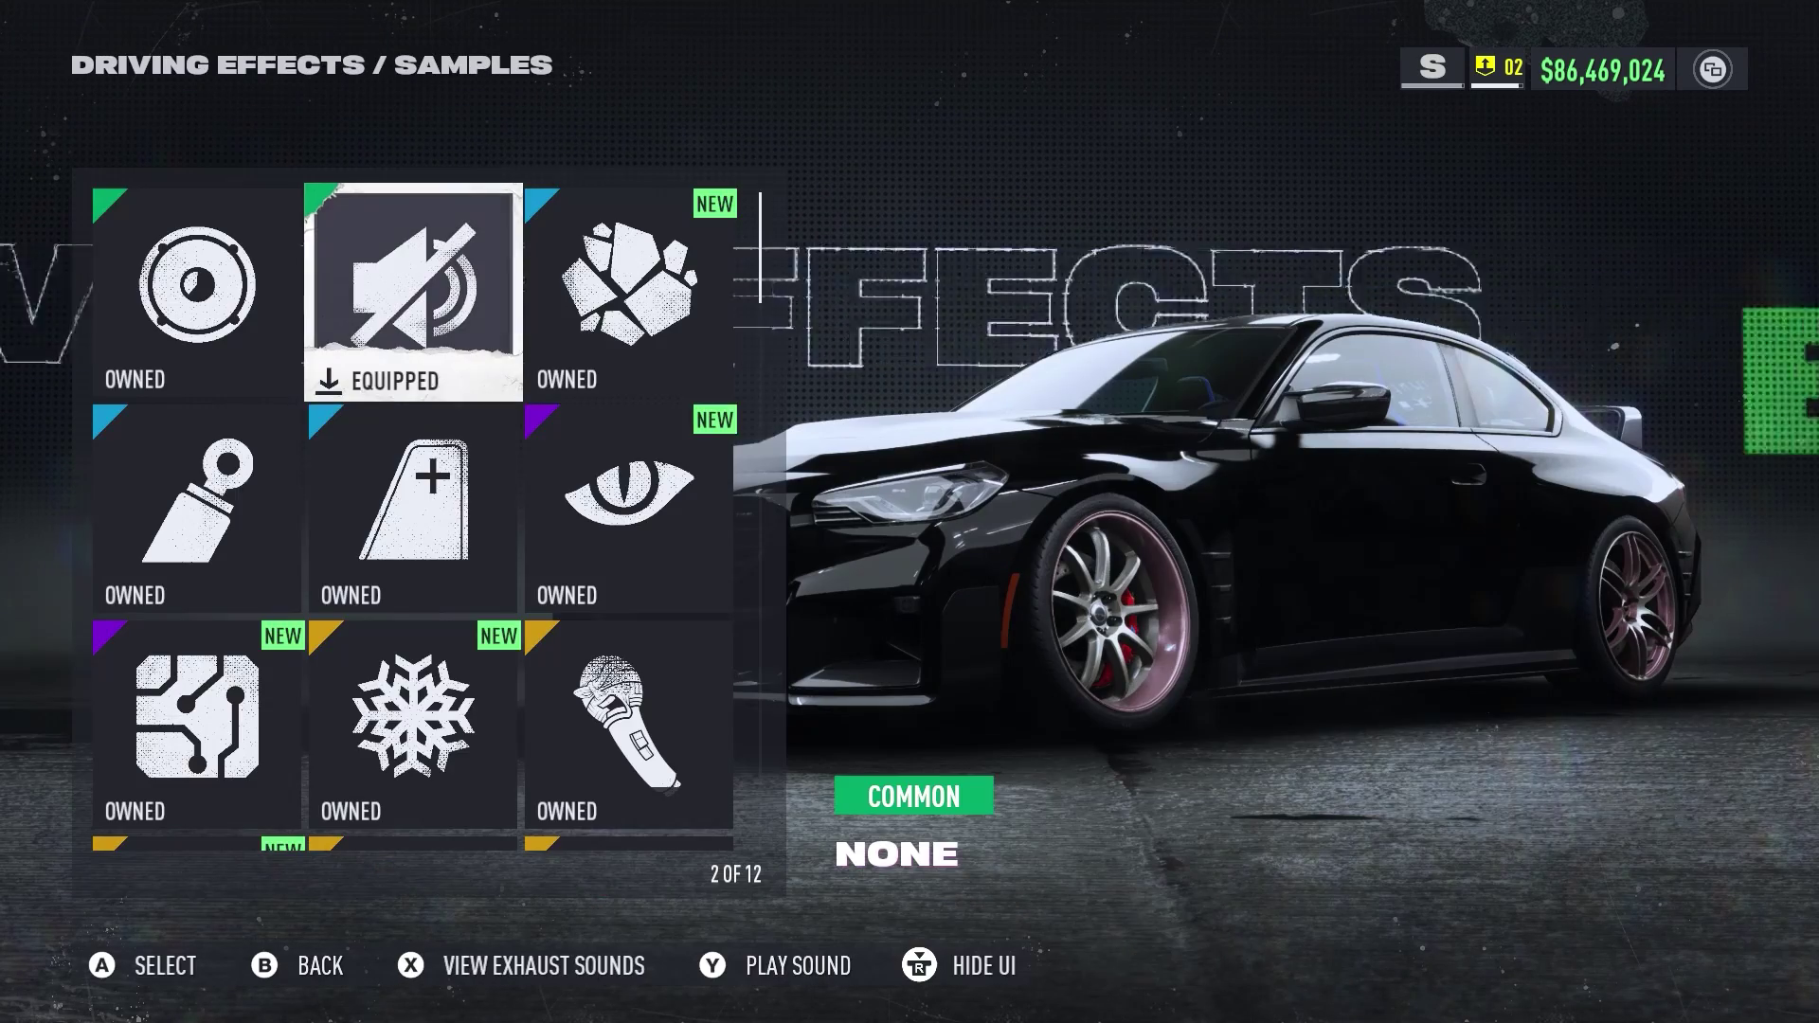
key(Down)
key(Right)
key(Down)
key(Down)
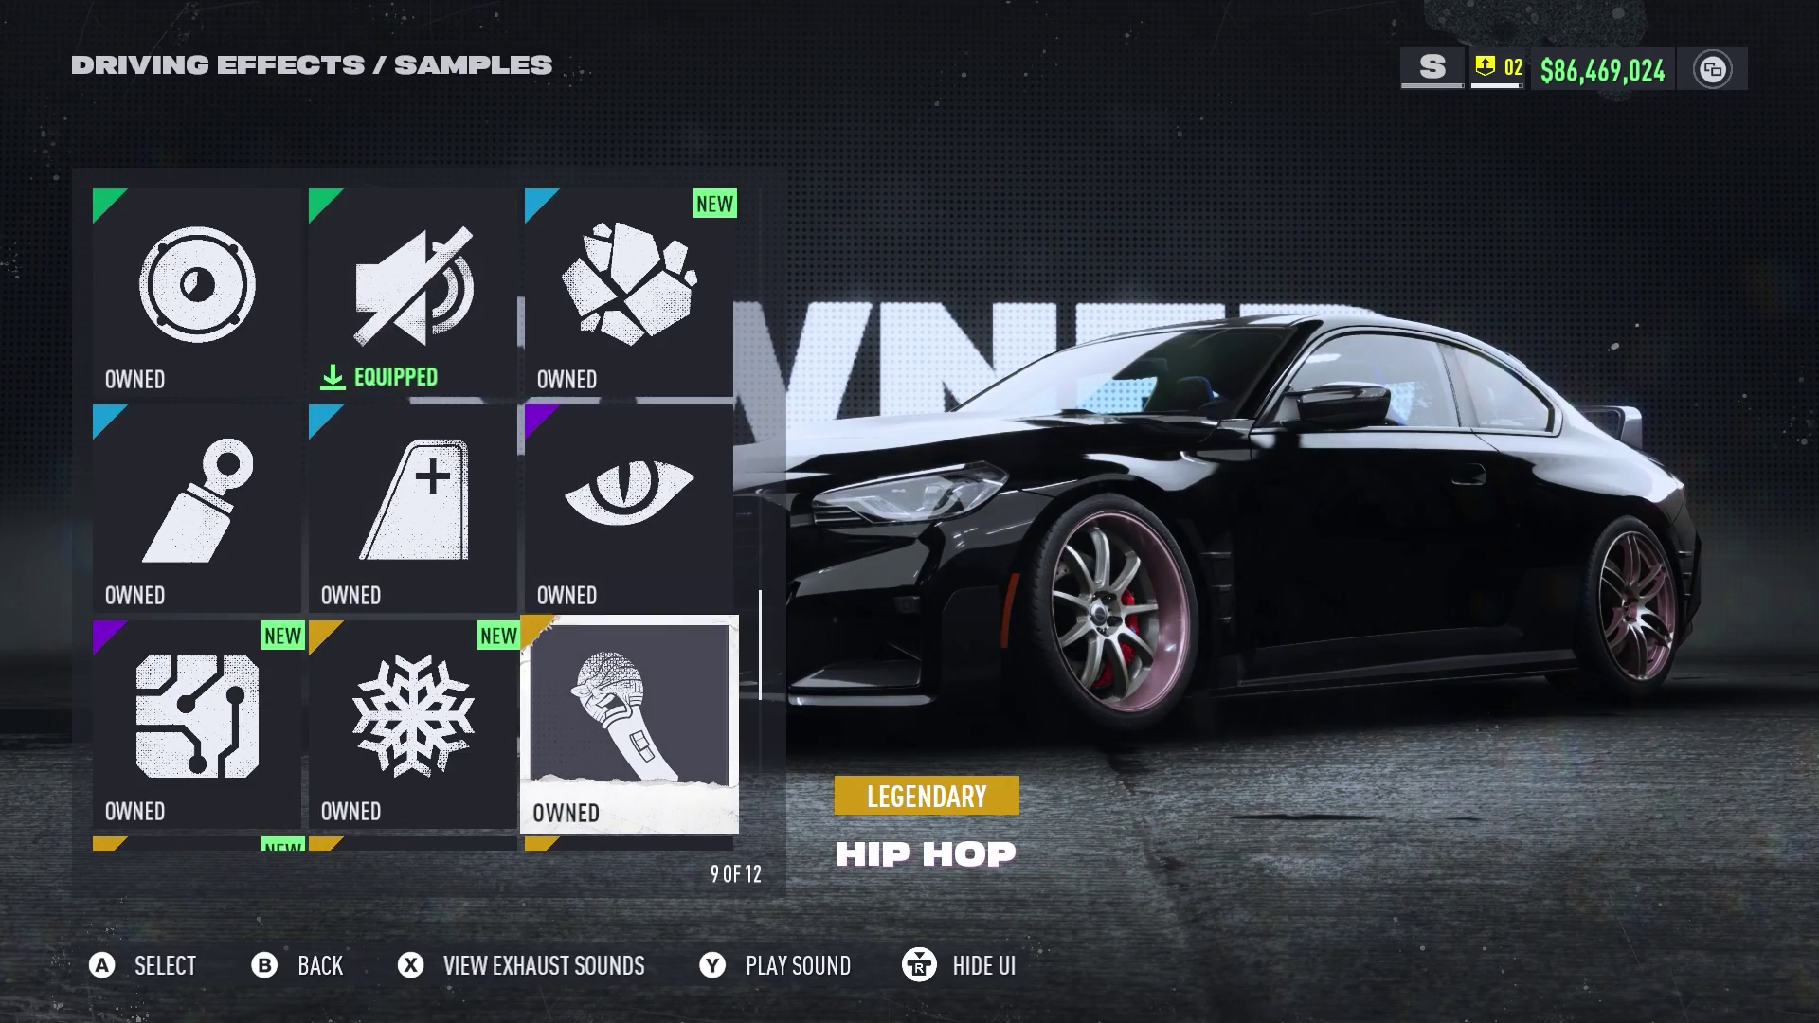
key(Left)
key(Left)
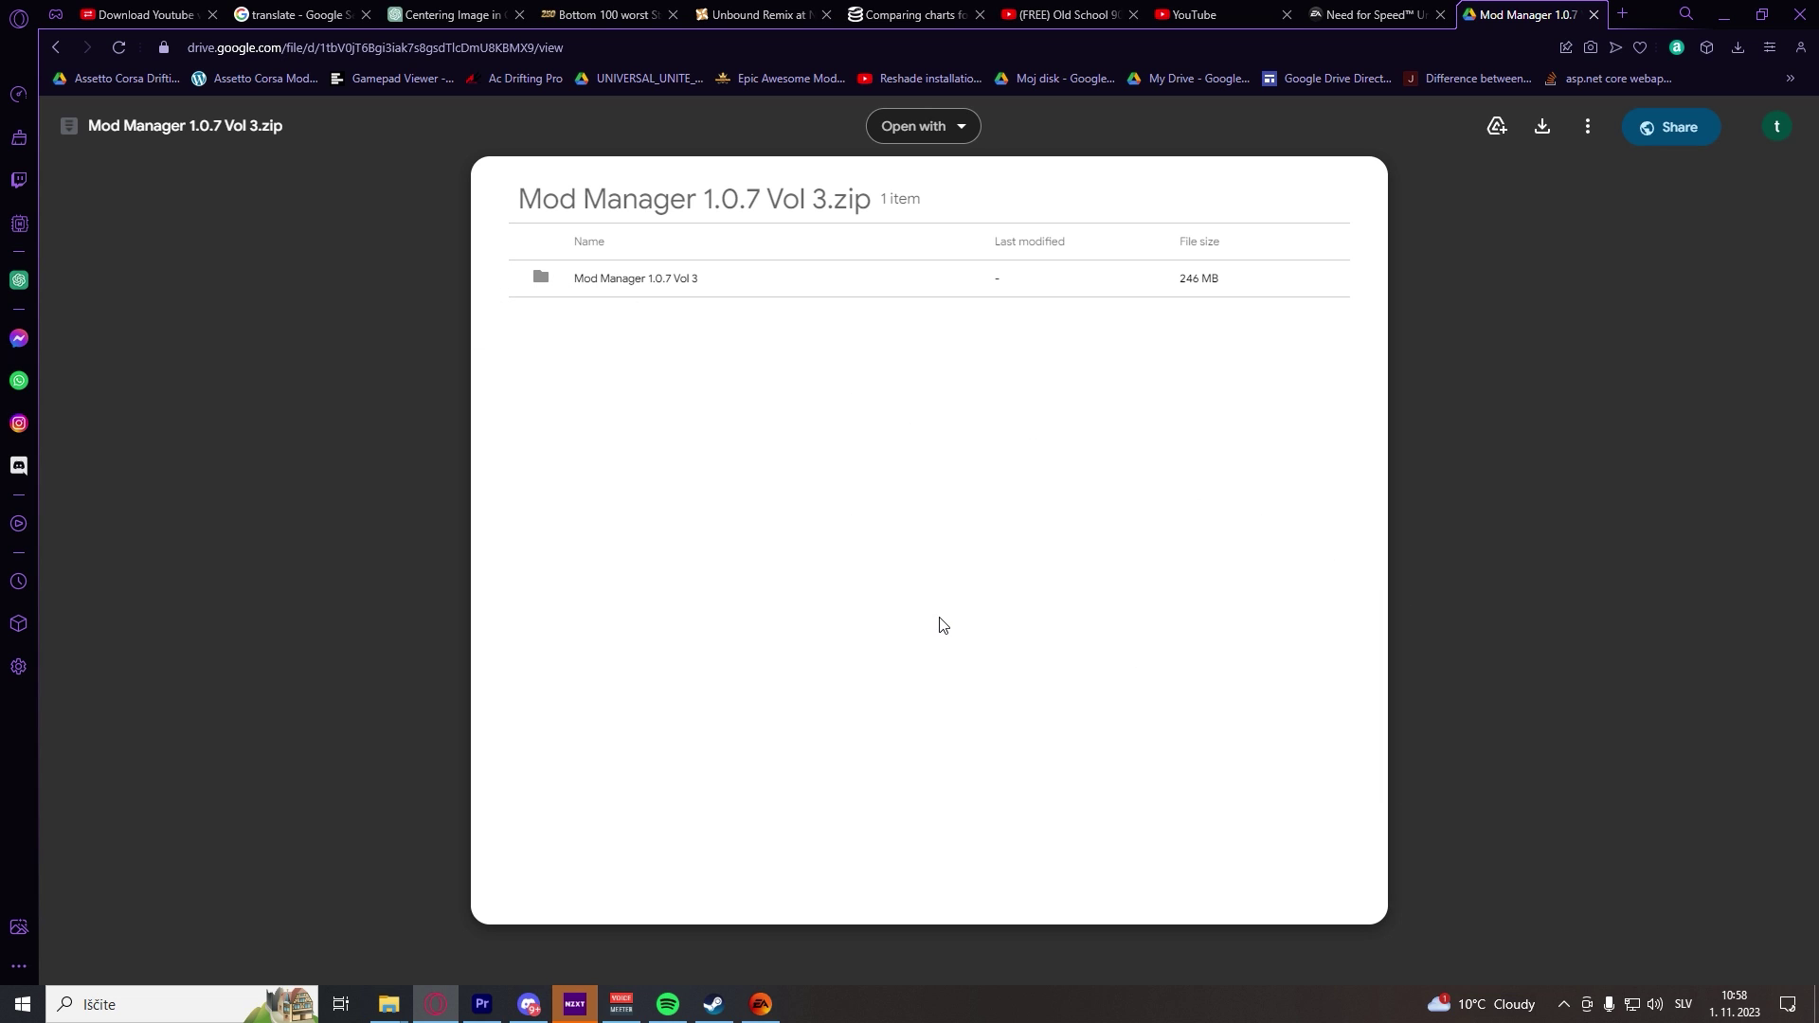
Download Mod Manager 1.0.7 Vol 3.zip from the #archived-mods Drive link and open it in WinRAR
click(529, 1005)
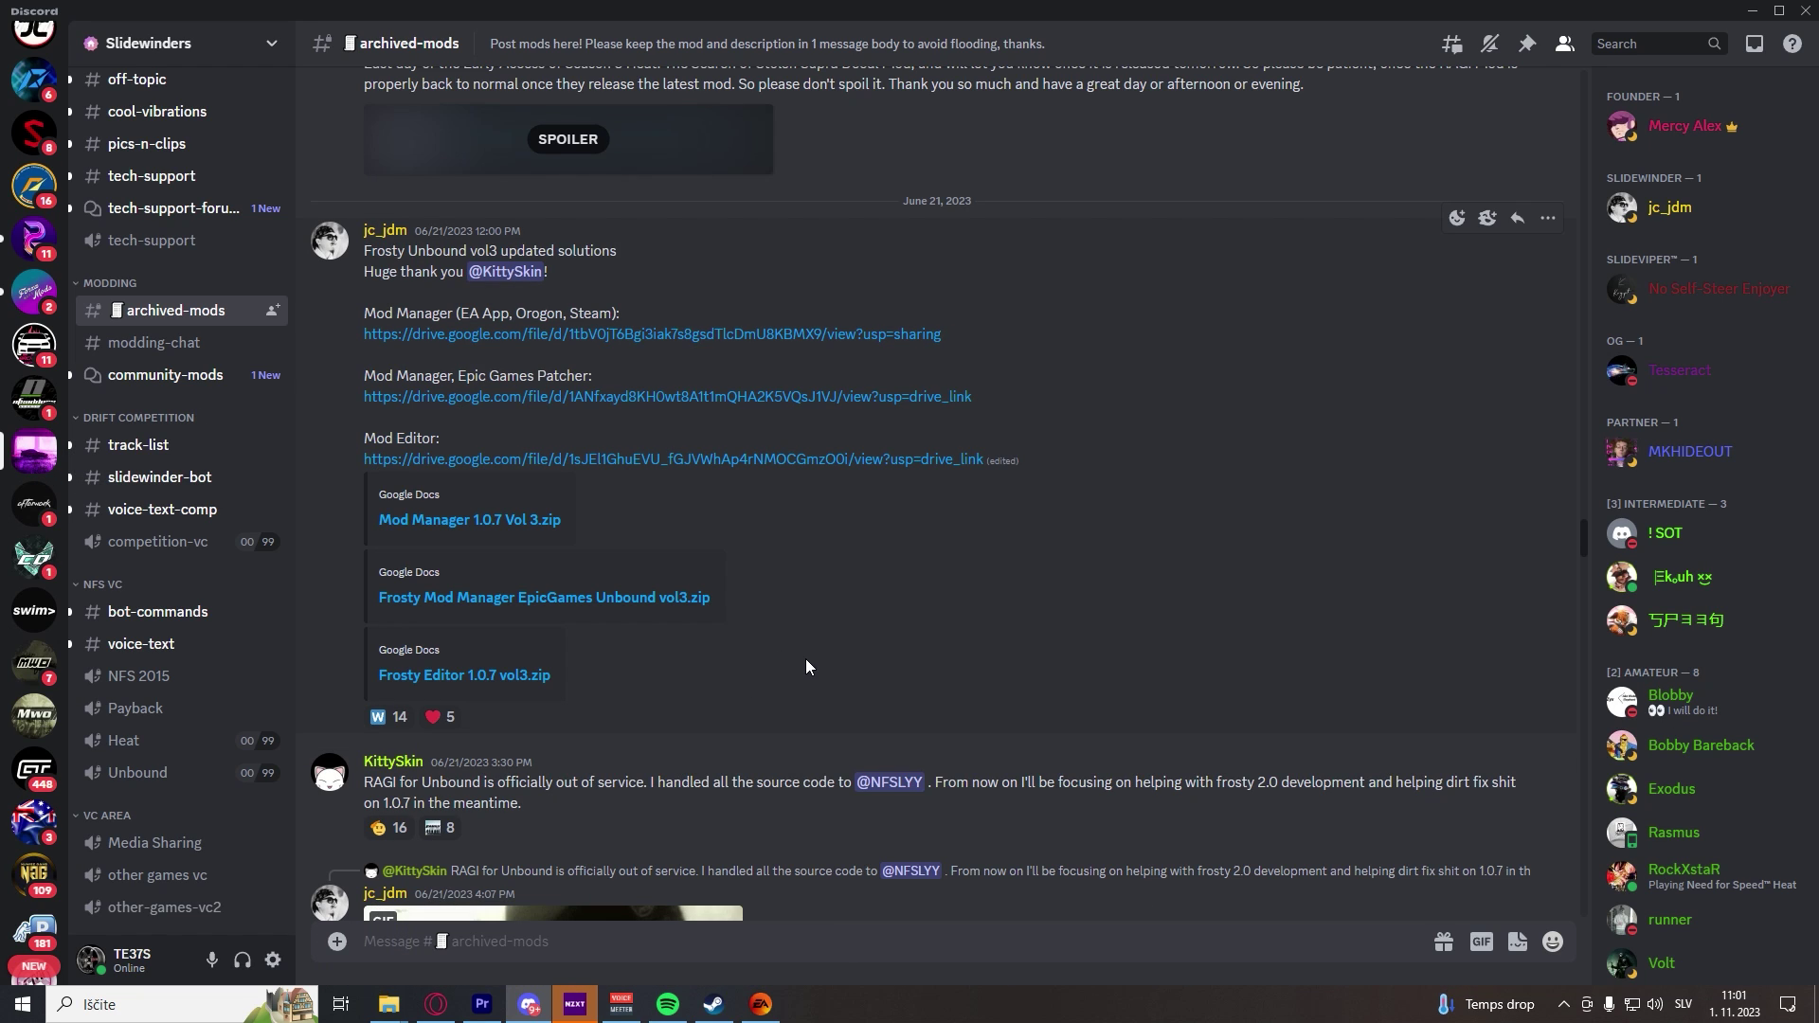
click(470, 519)
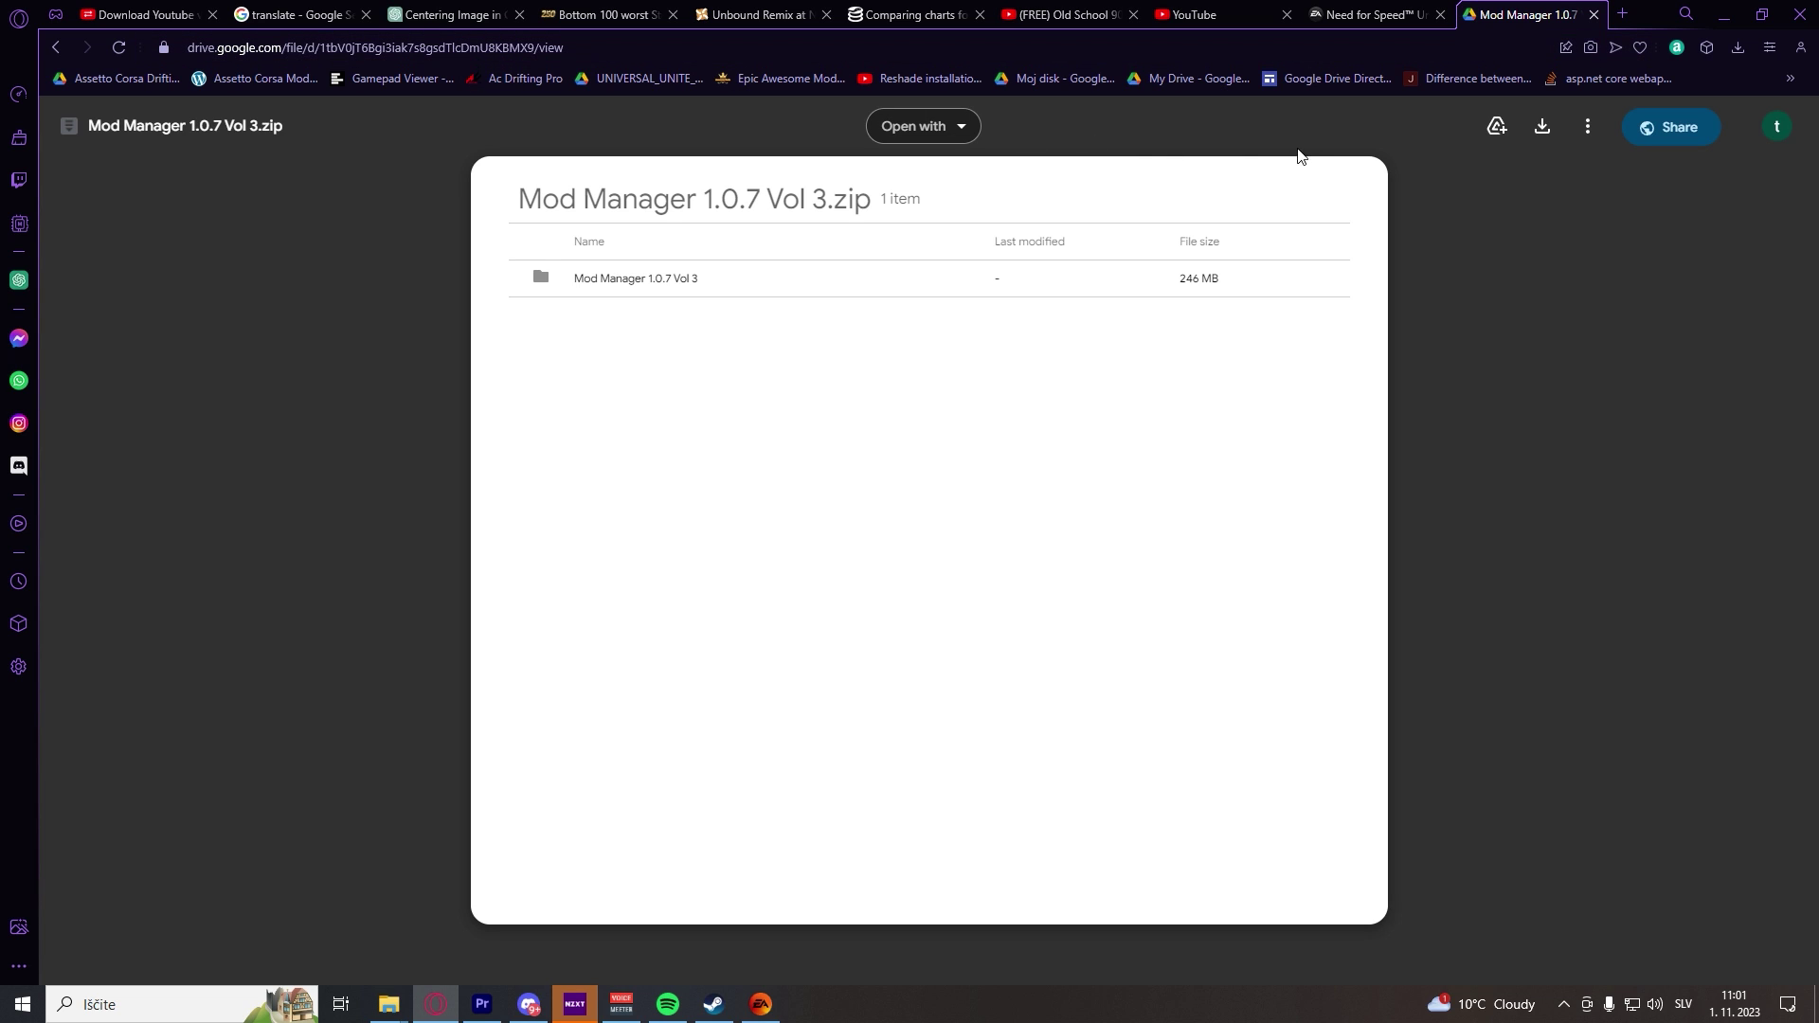
click(1542, 126)
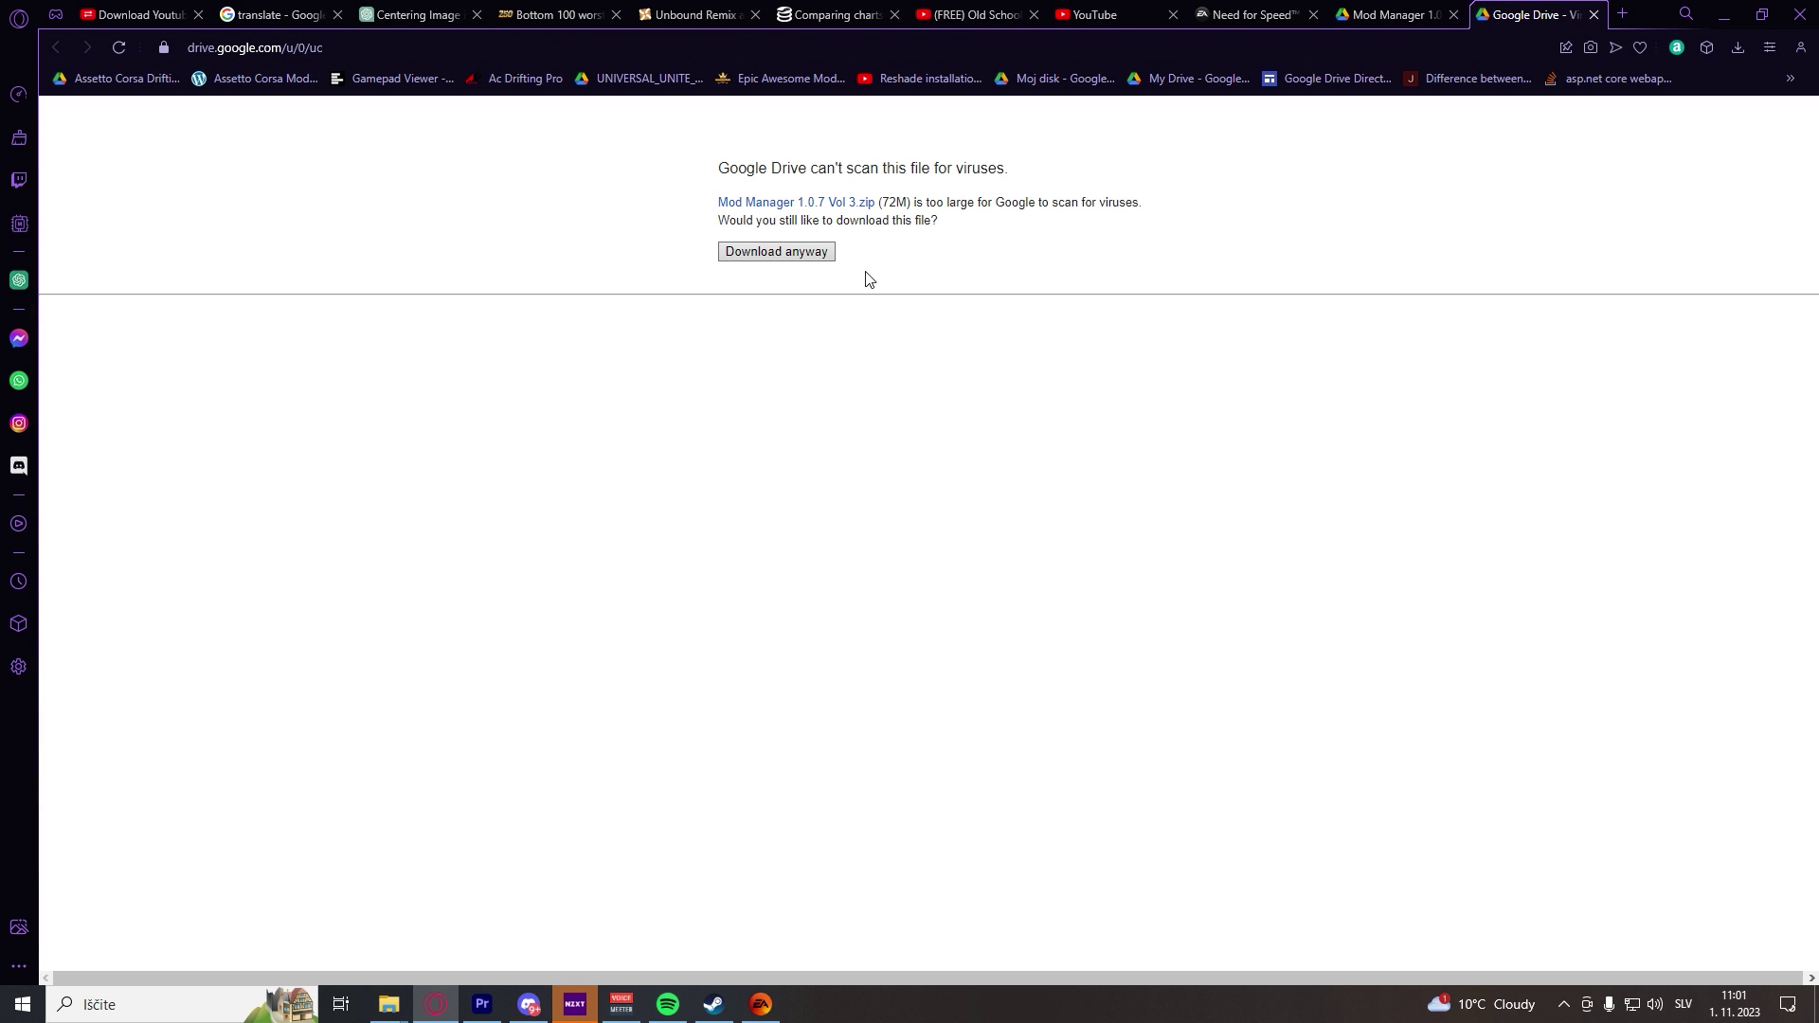
click(801, 254)
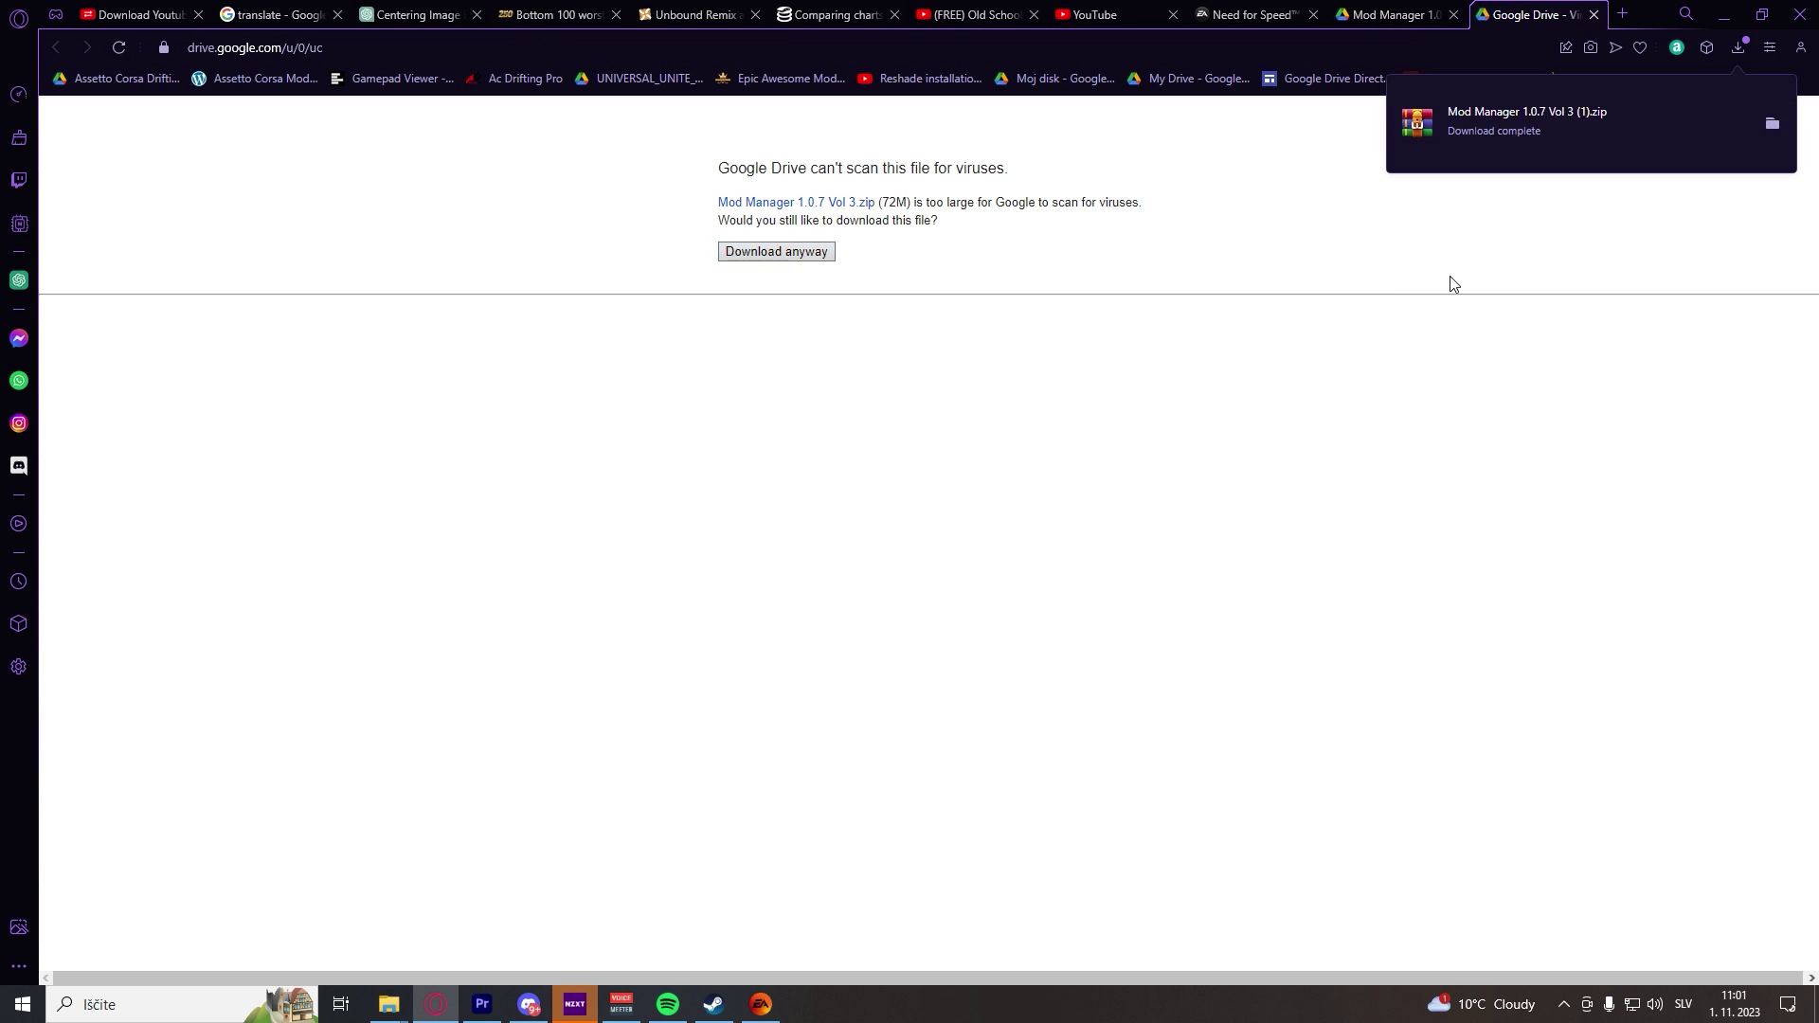
click(1460, 134)
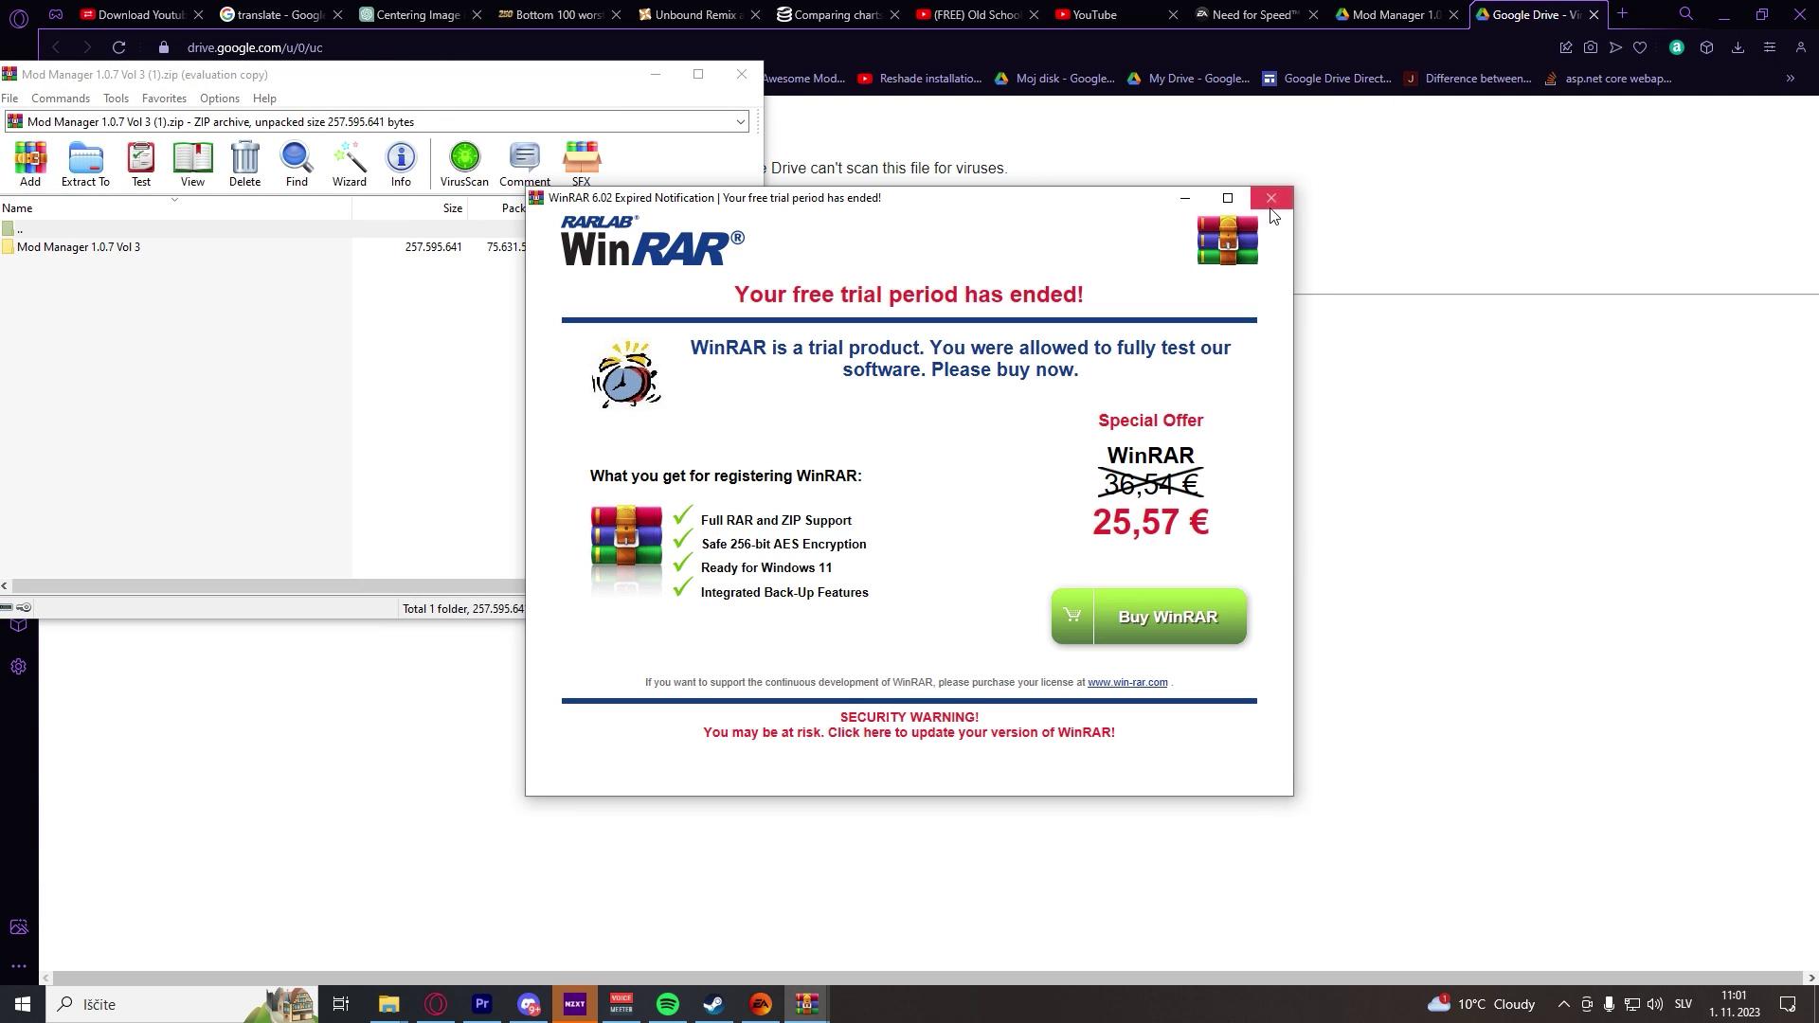
Dismiss the WinRAR trial reminder and open File Explorer at the Hyper (H:) drive
click(1270, 199)
click(402, 1004)
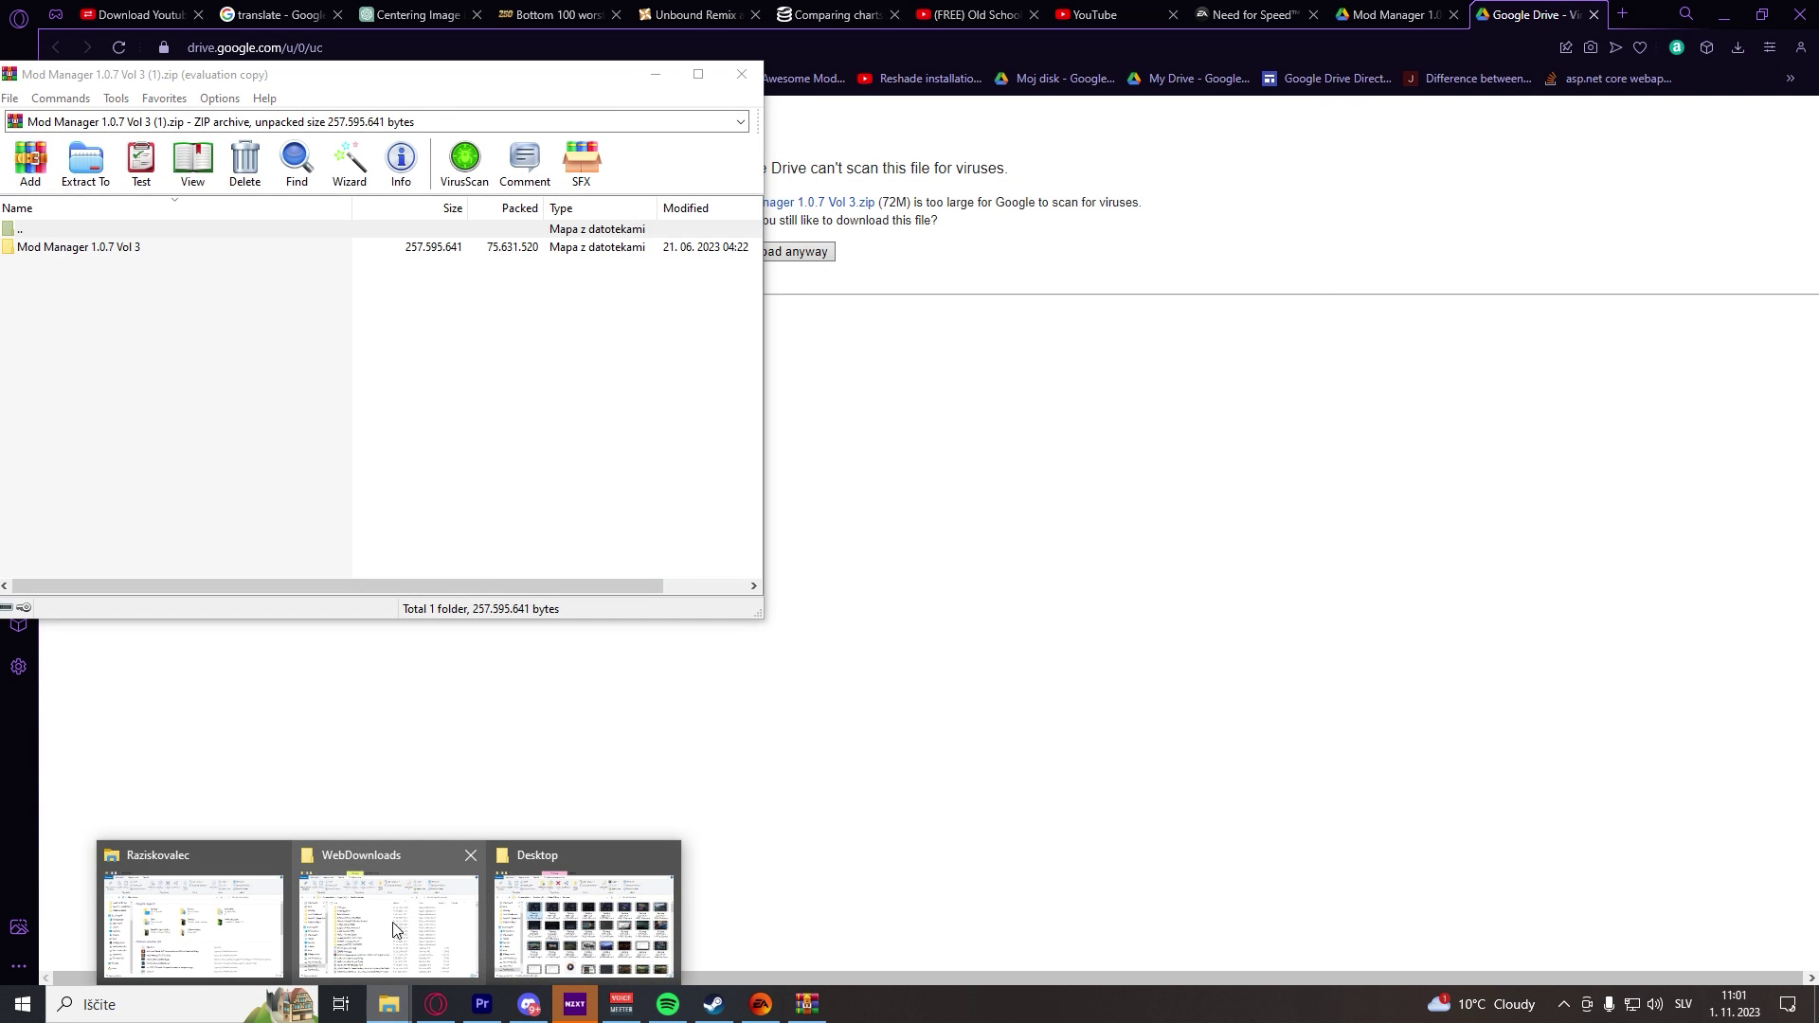
click(244, 915)
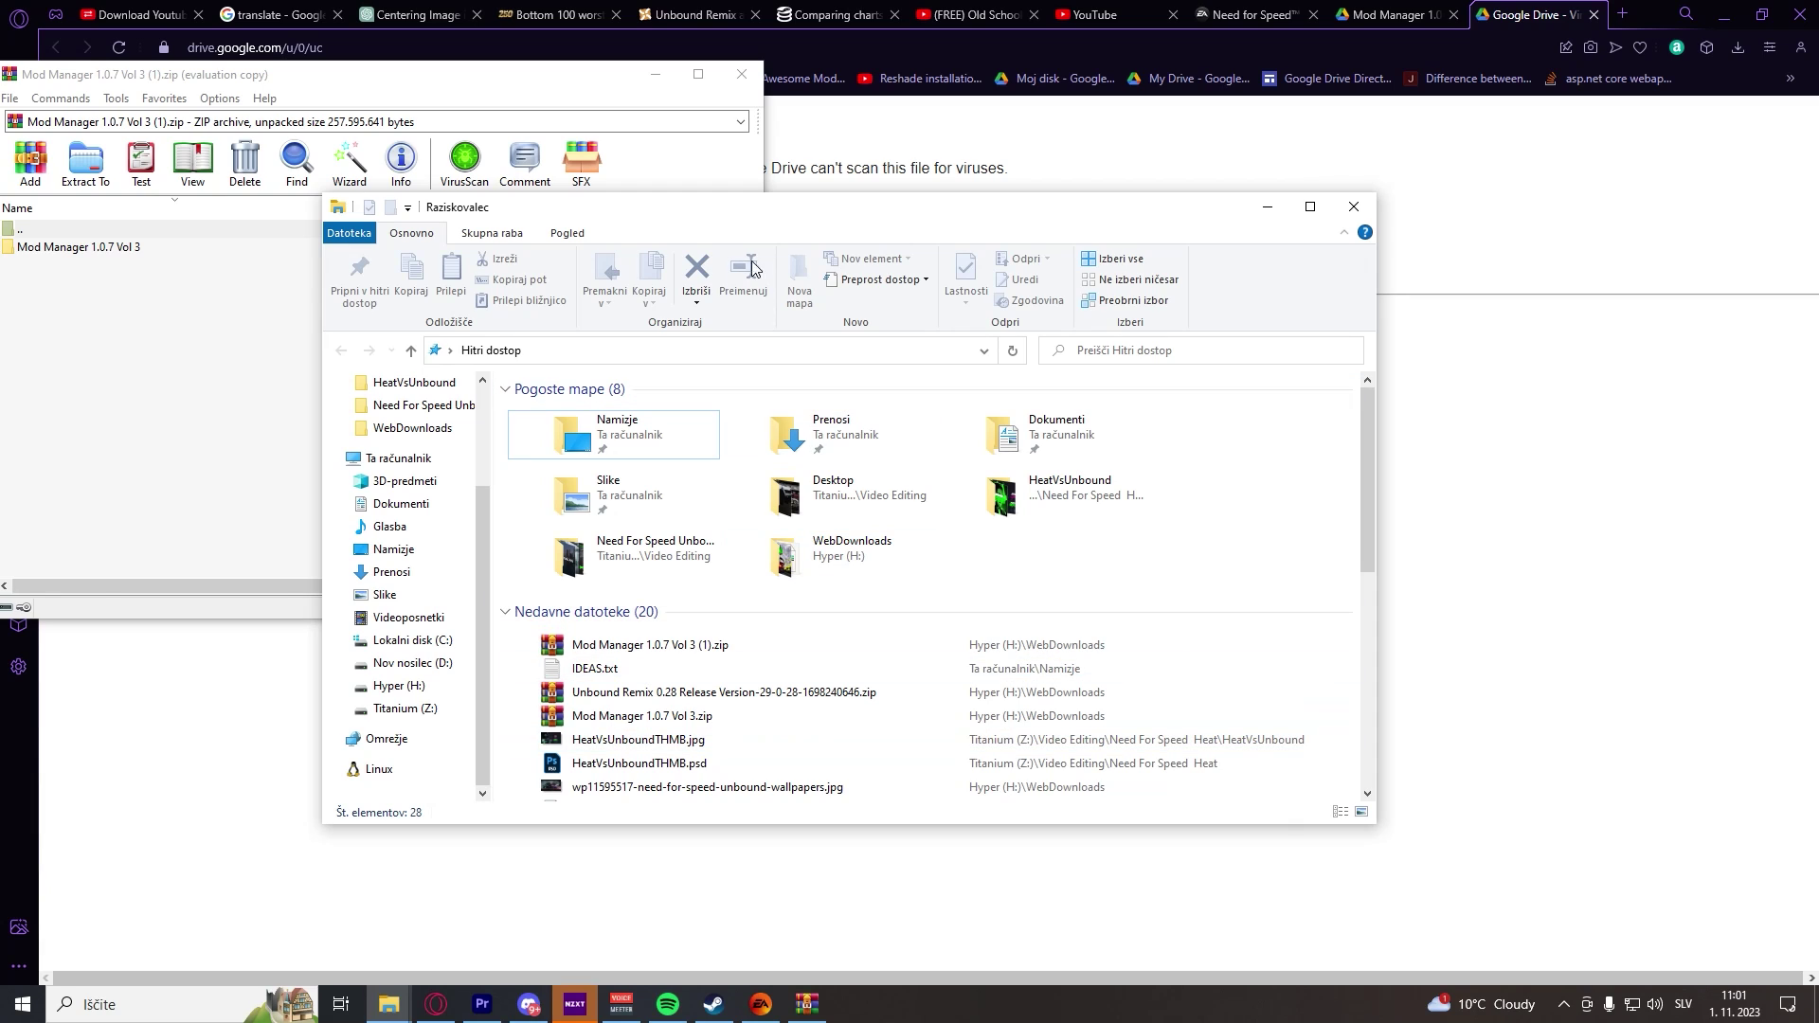
drag(782, 199, 1096, 158)
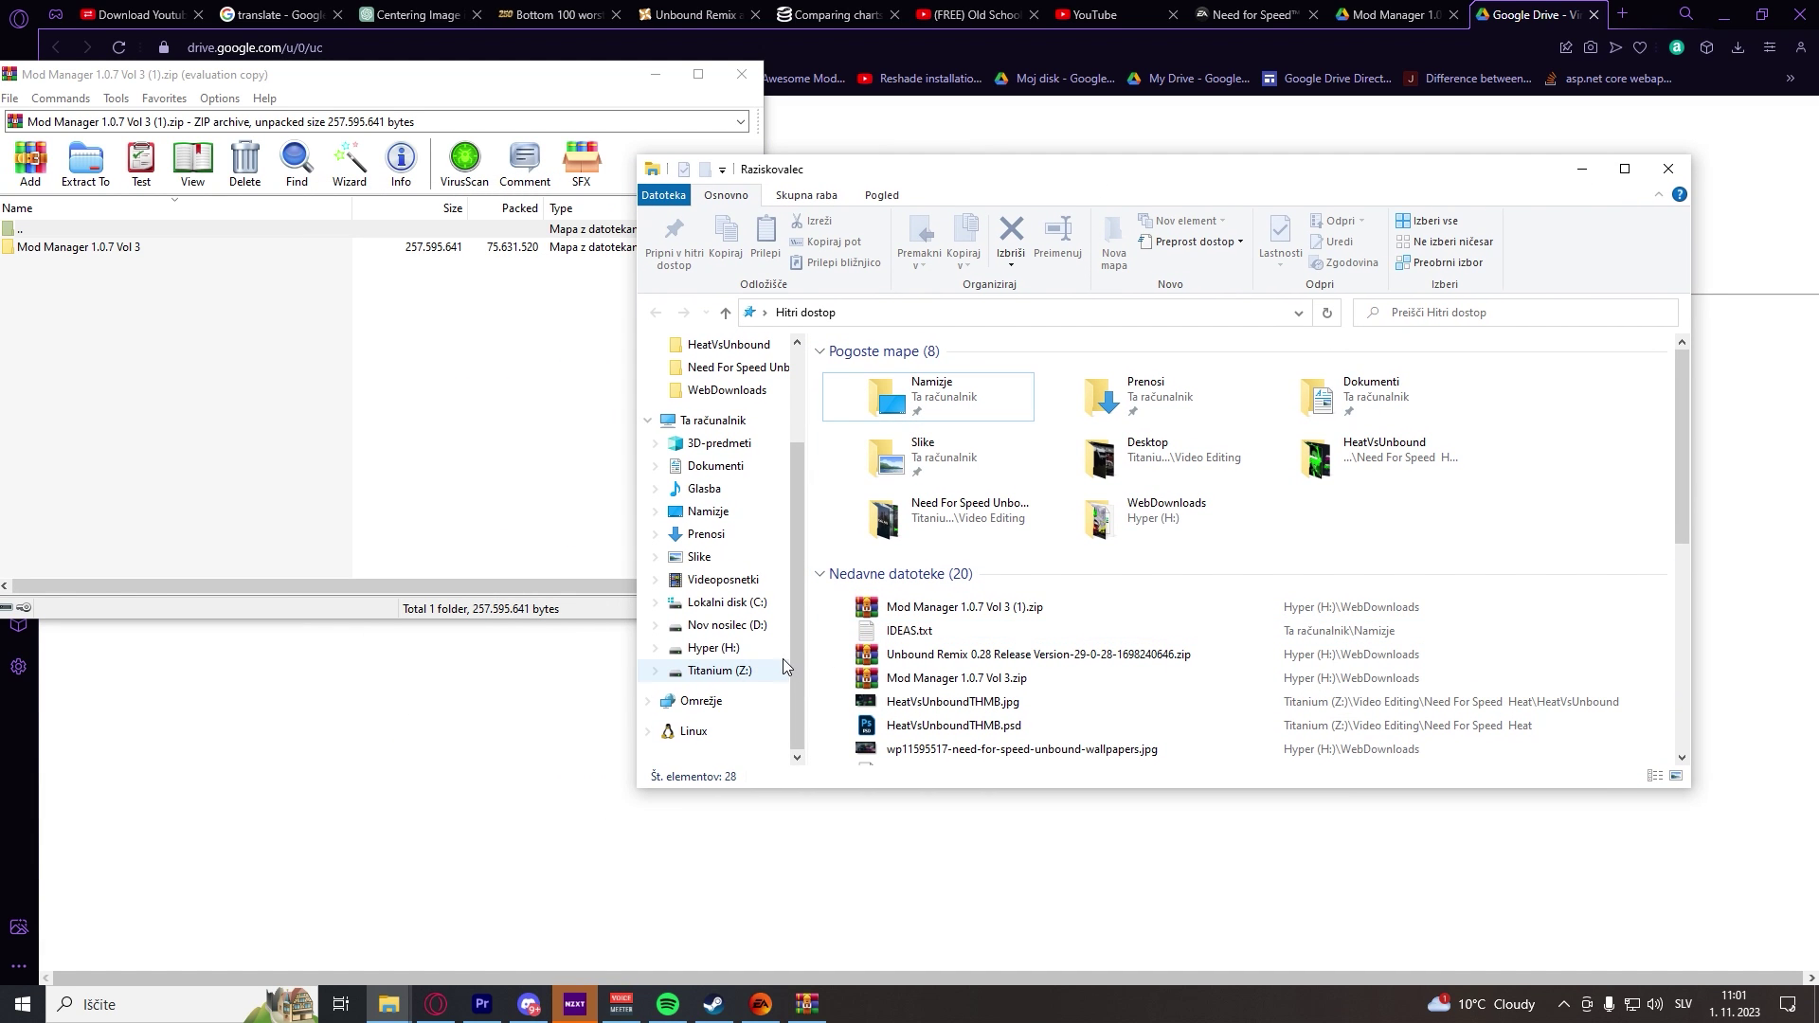
click(714, 648)
Extract the Mod Manager 1.0.7 Vol 3 folder to Hyper (H:) and run FrostyModManager.exe from it
drag(79, 246, 1300, 415)
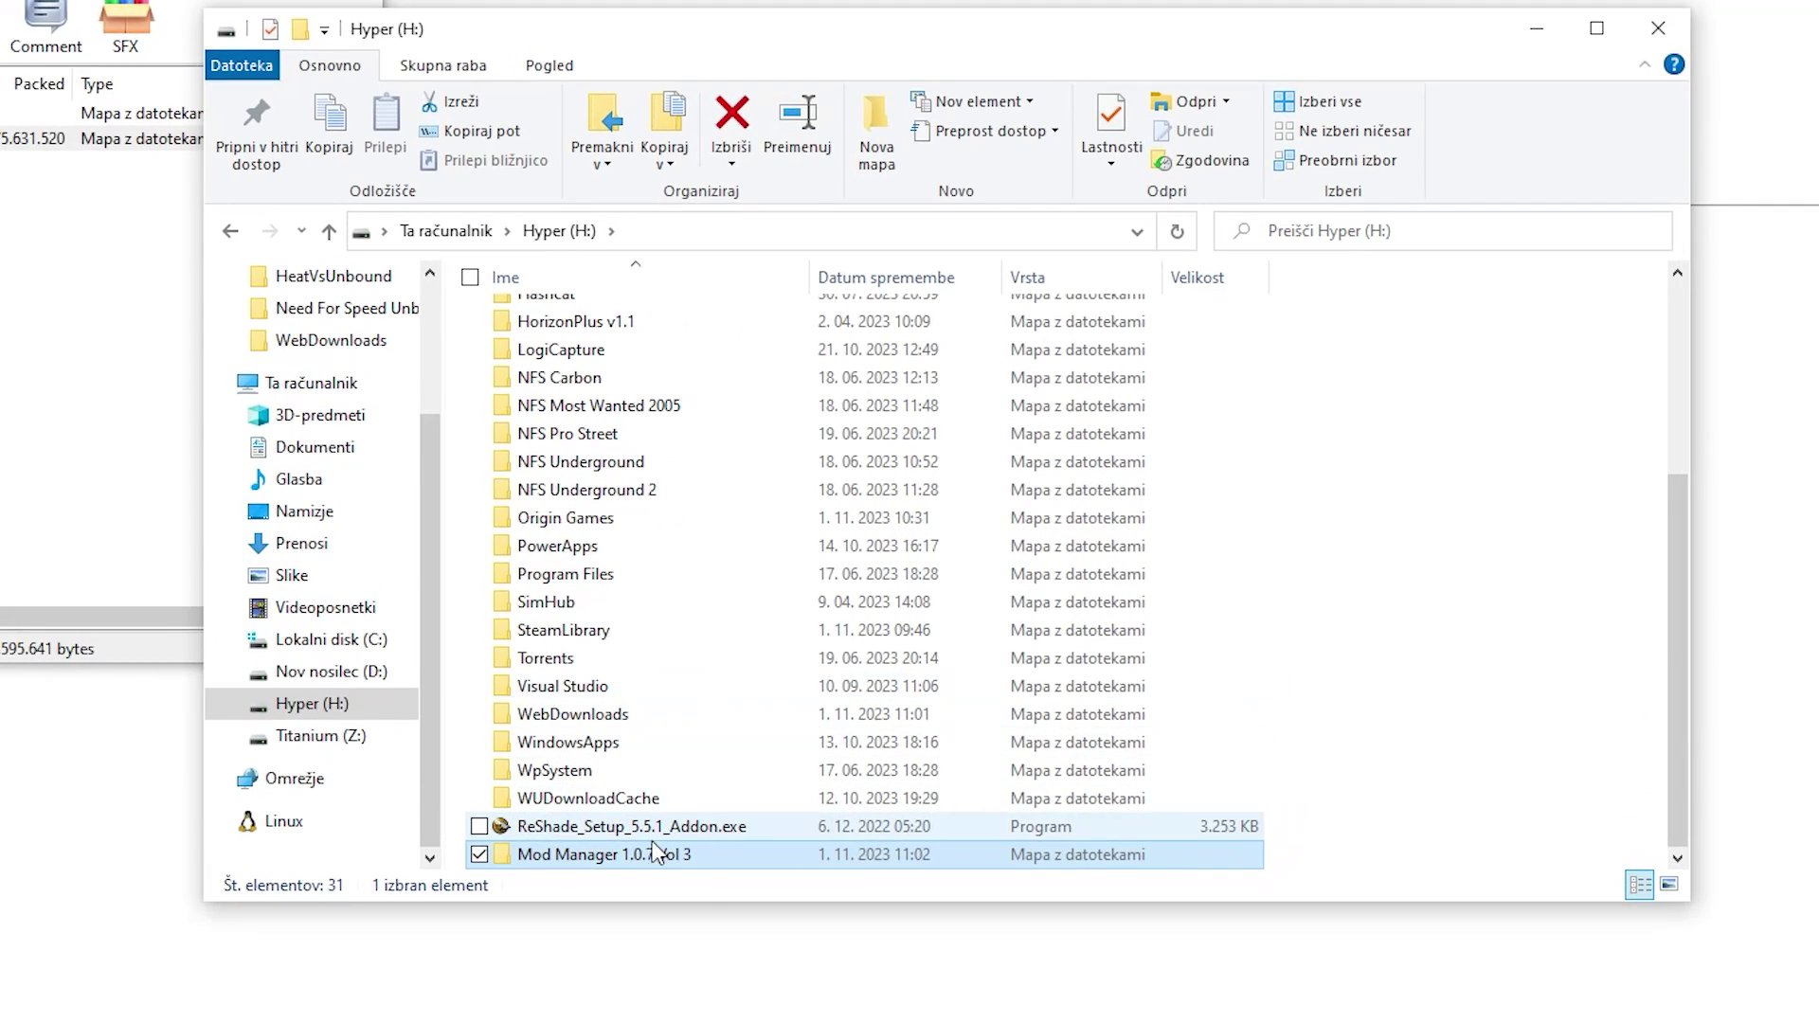
double_click(562, 855)
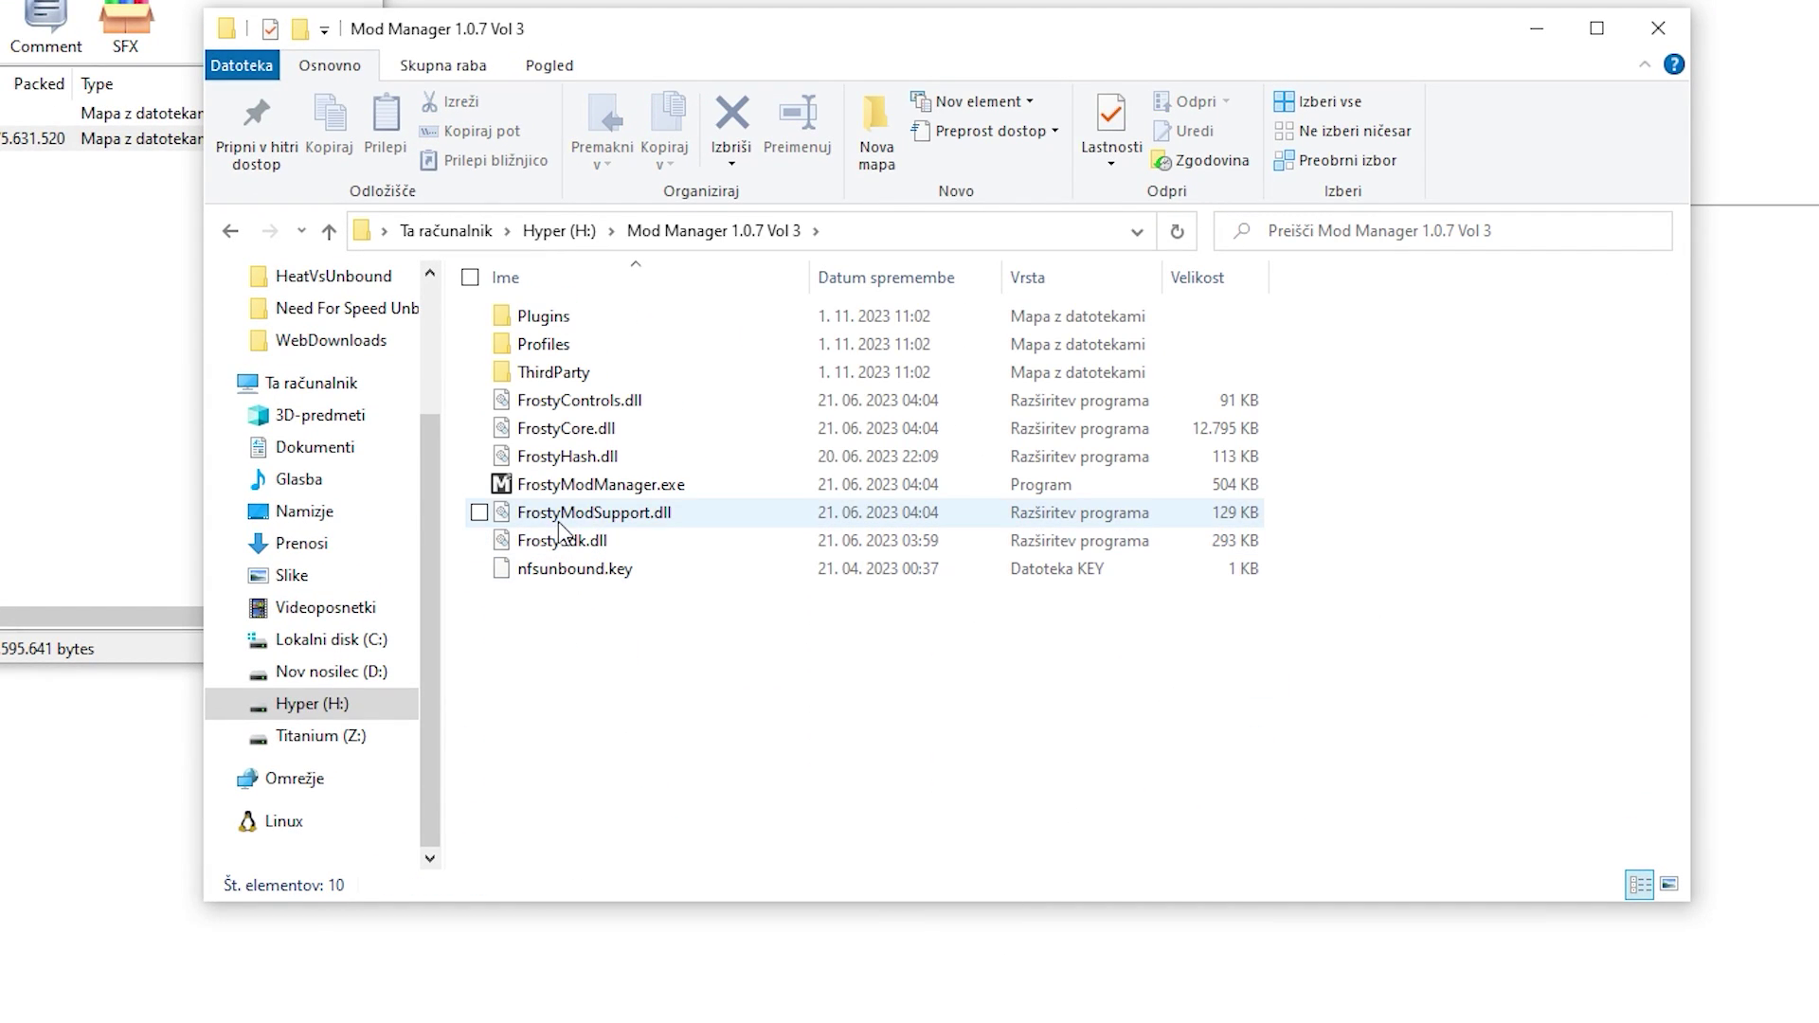
double_click(695, 488)
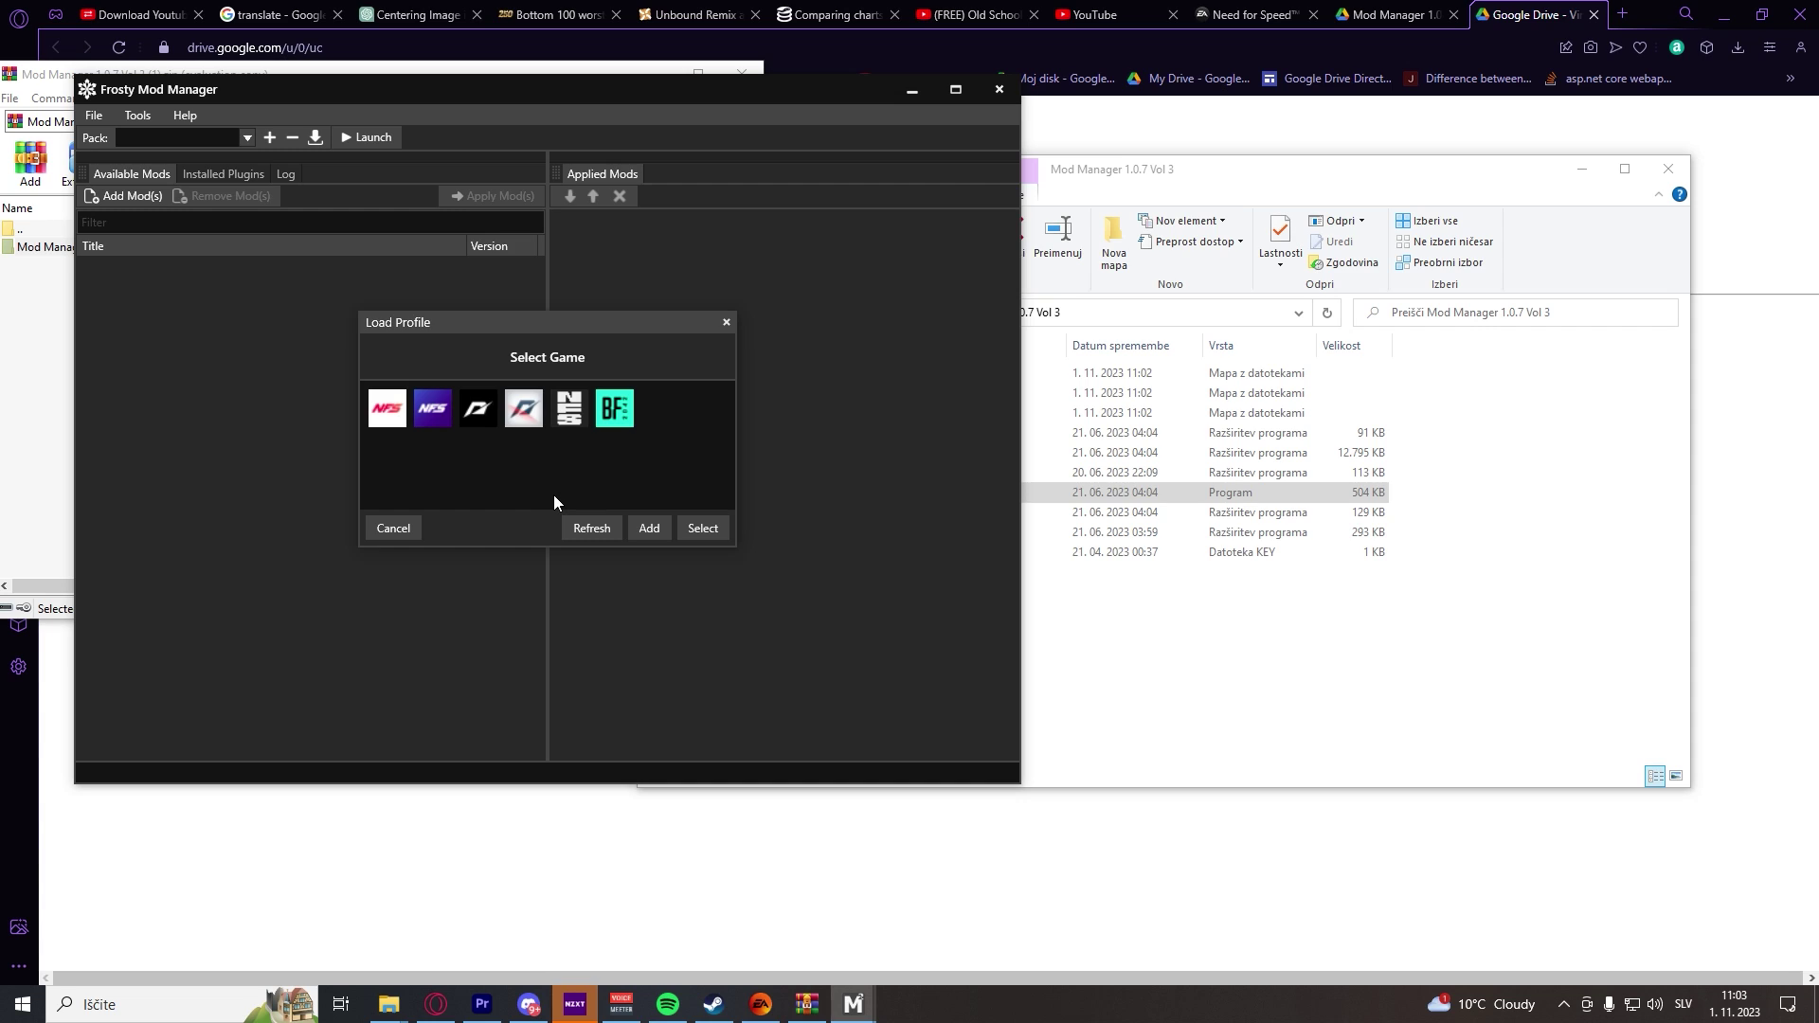
Choose the Need for Speed Unbound profile in the Load Profile dialog and select it
click(569, 428)
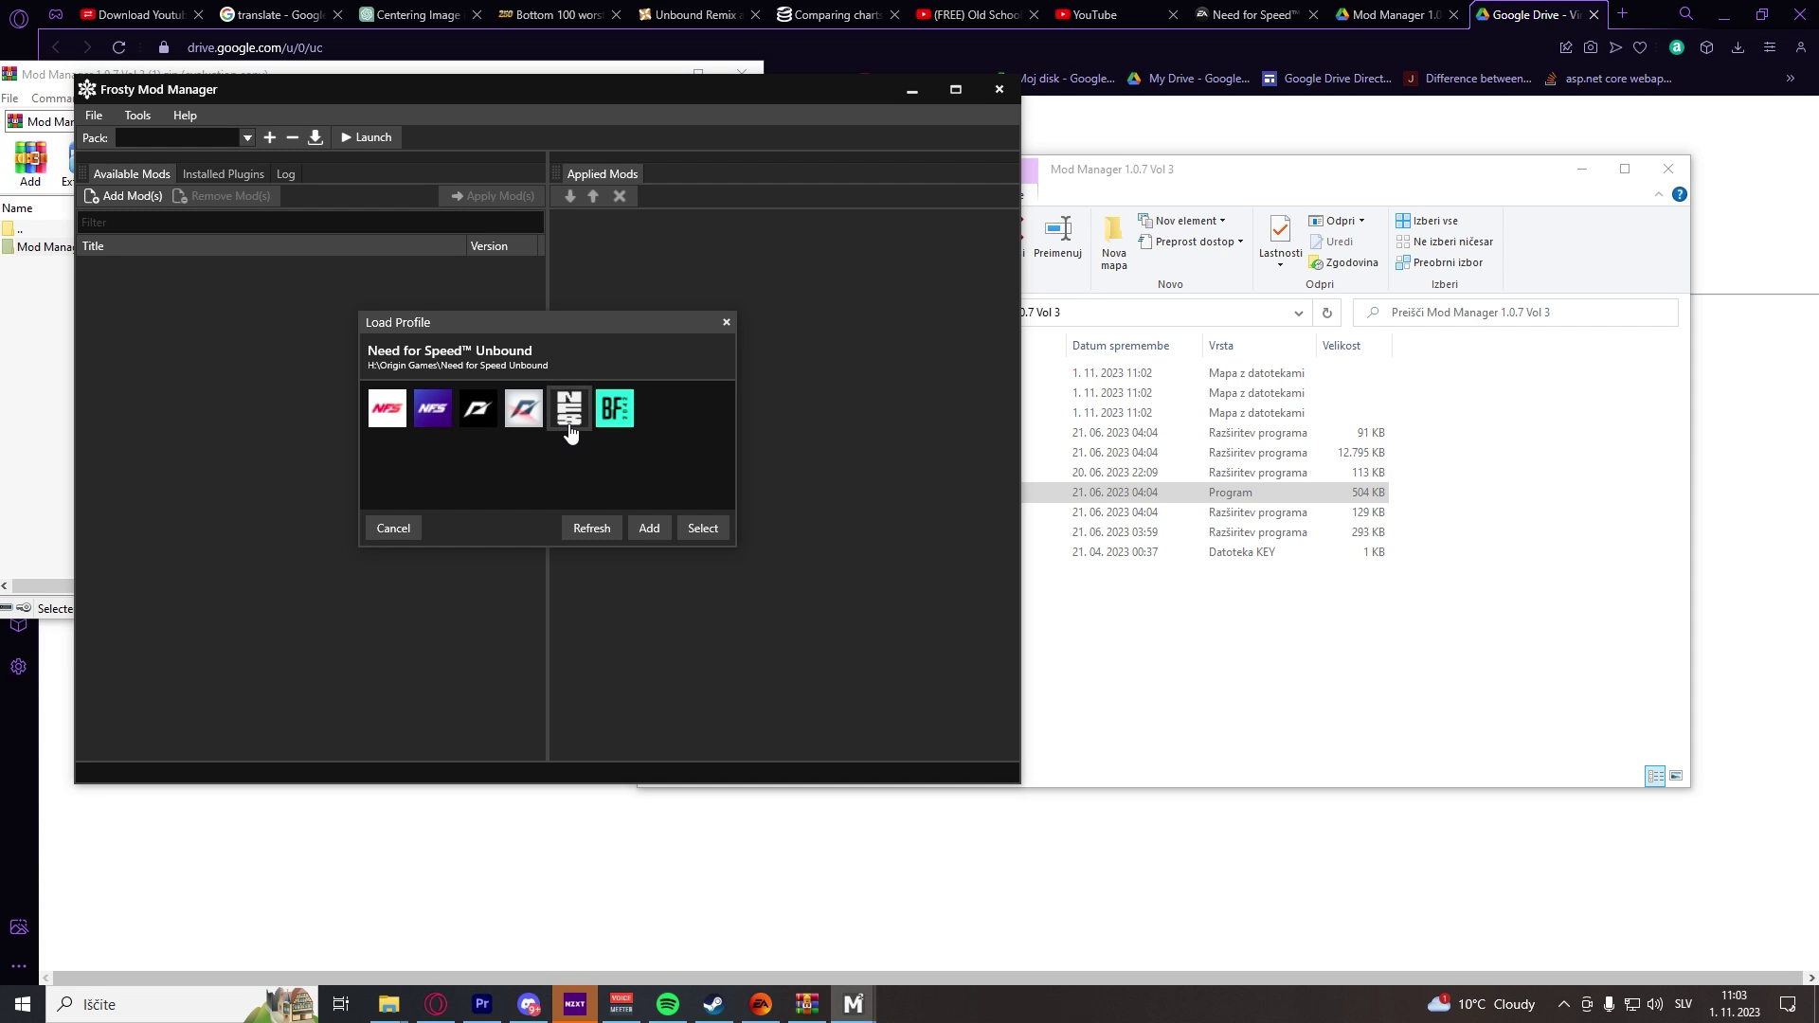
click(709, 533)
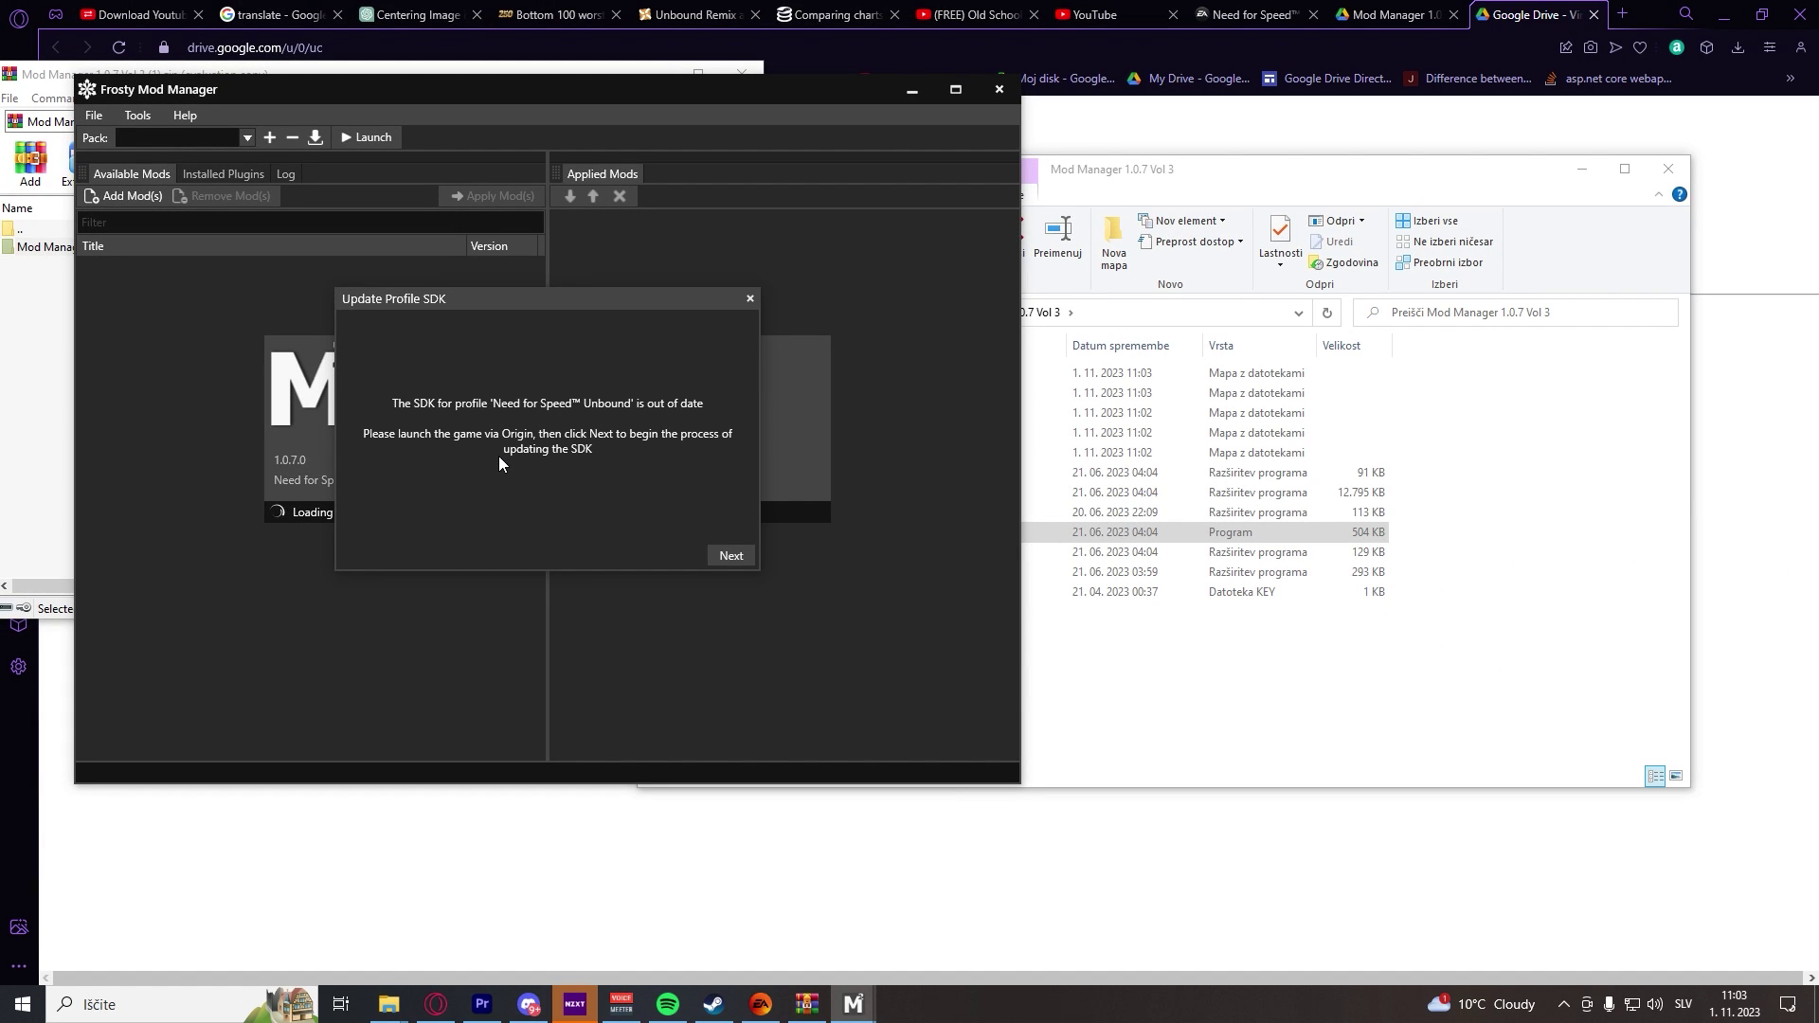
Run the Unbound SDK update, launching the game from the EA app until the SDK is created
click(724, 556)
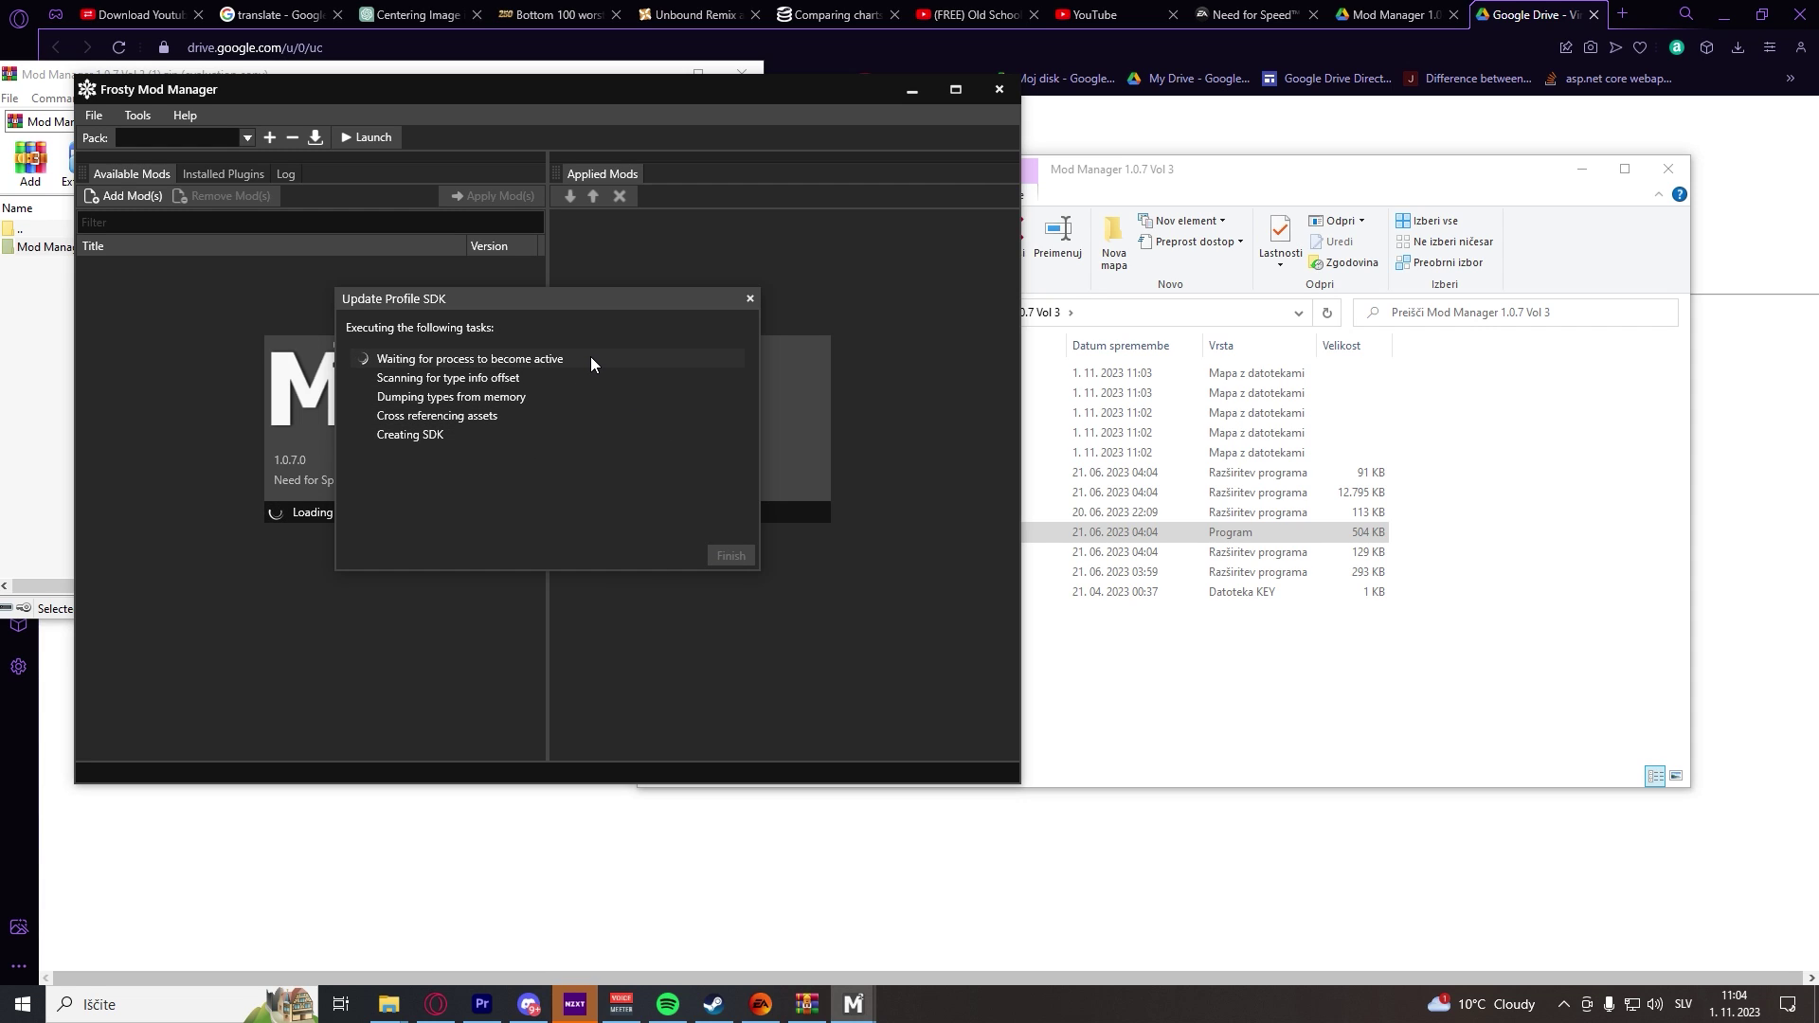
click(755, 1008)
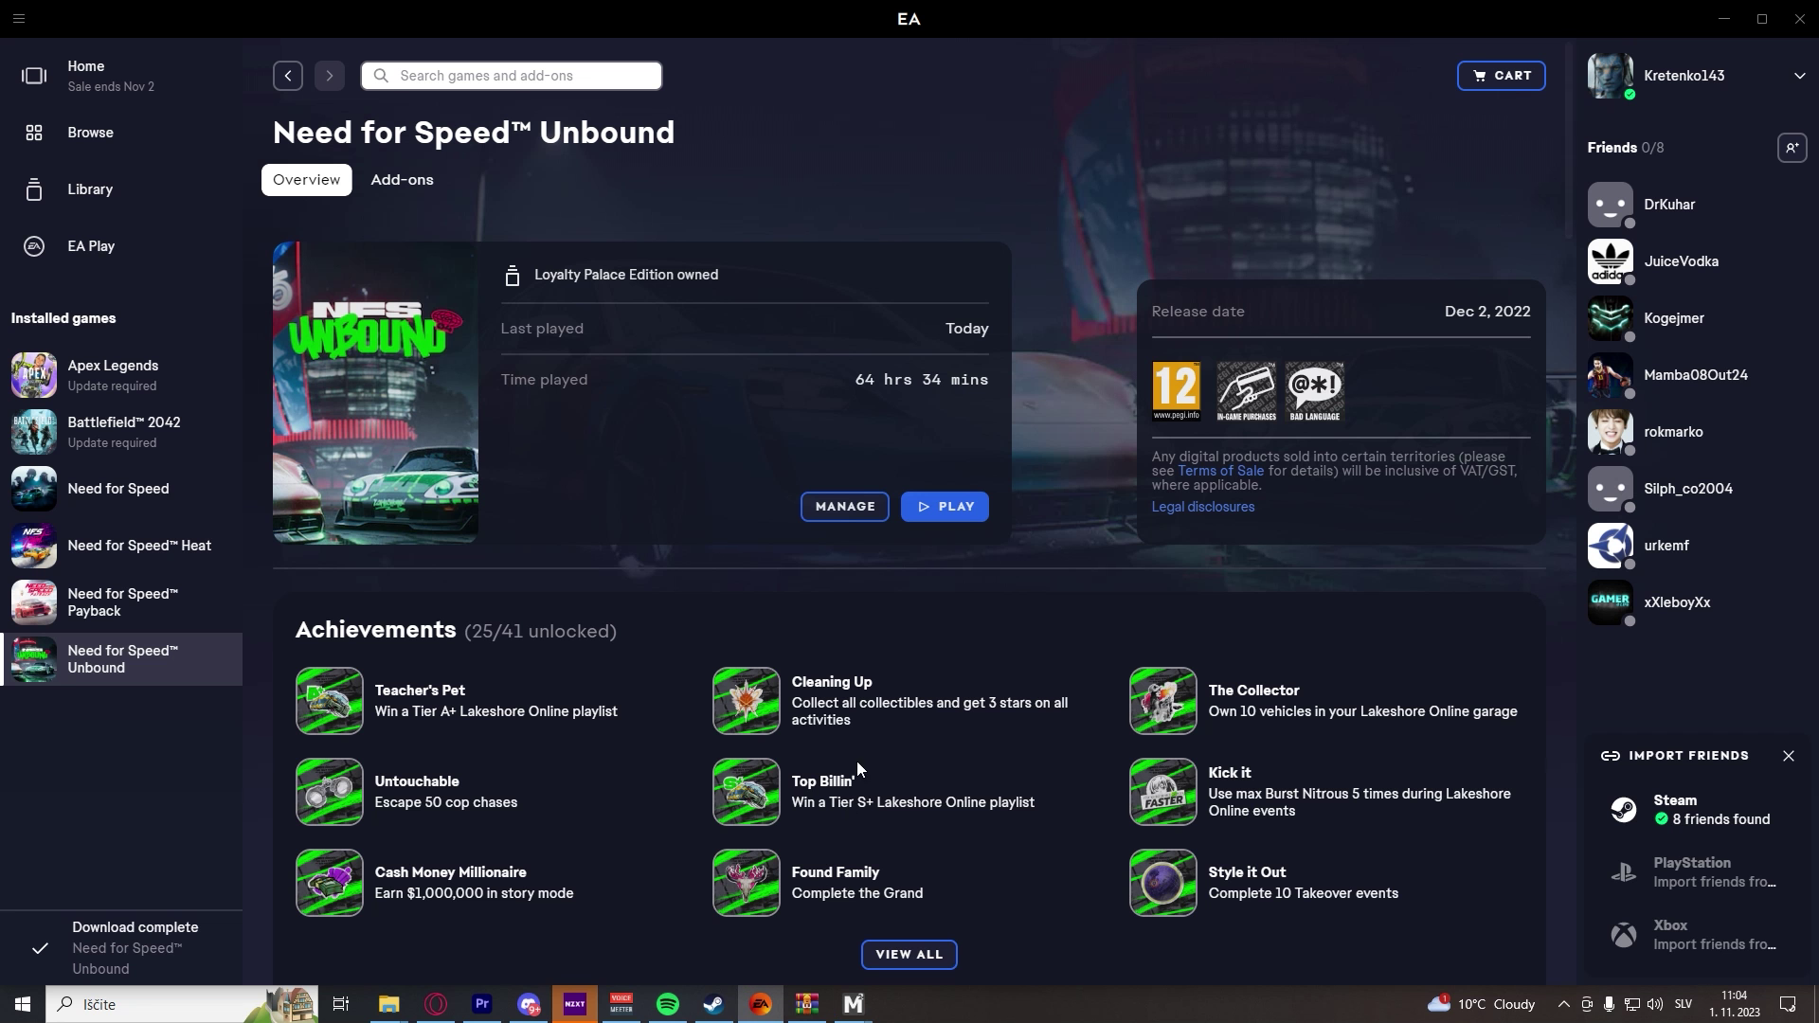
click(945, 506)
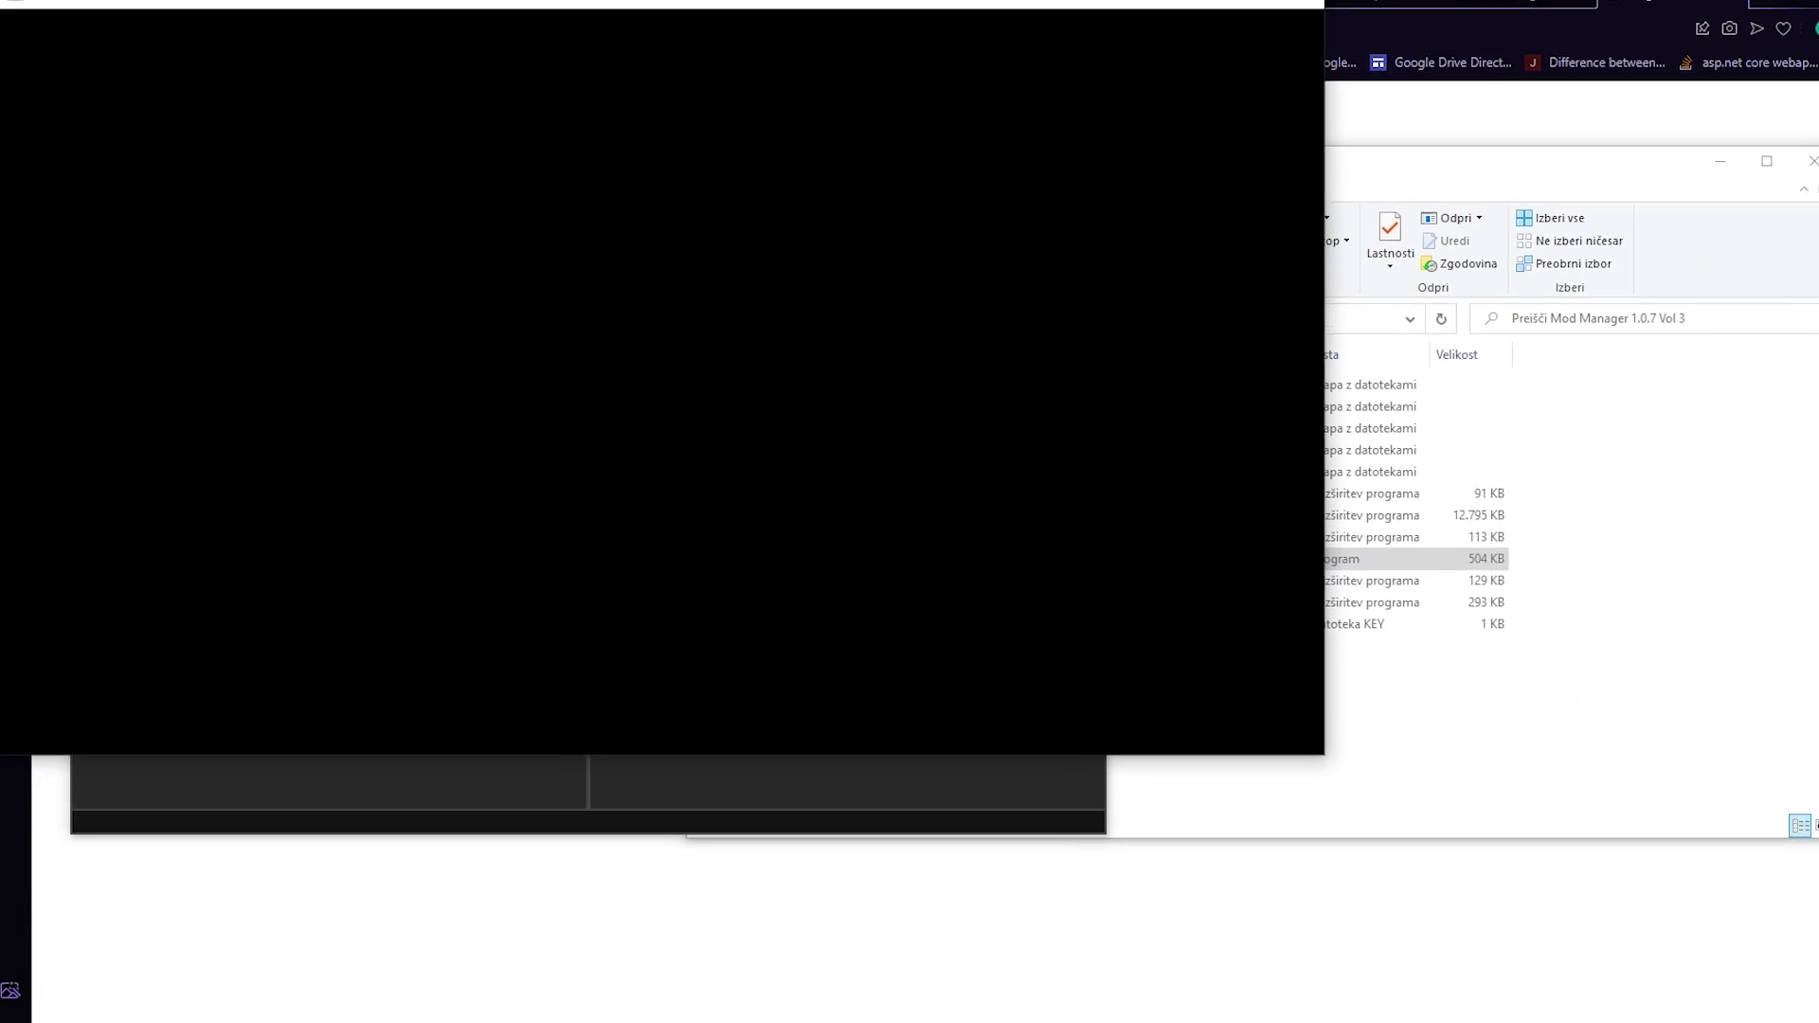
mouse_move(806, 1004)
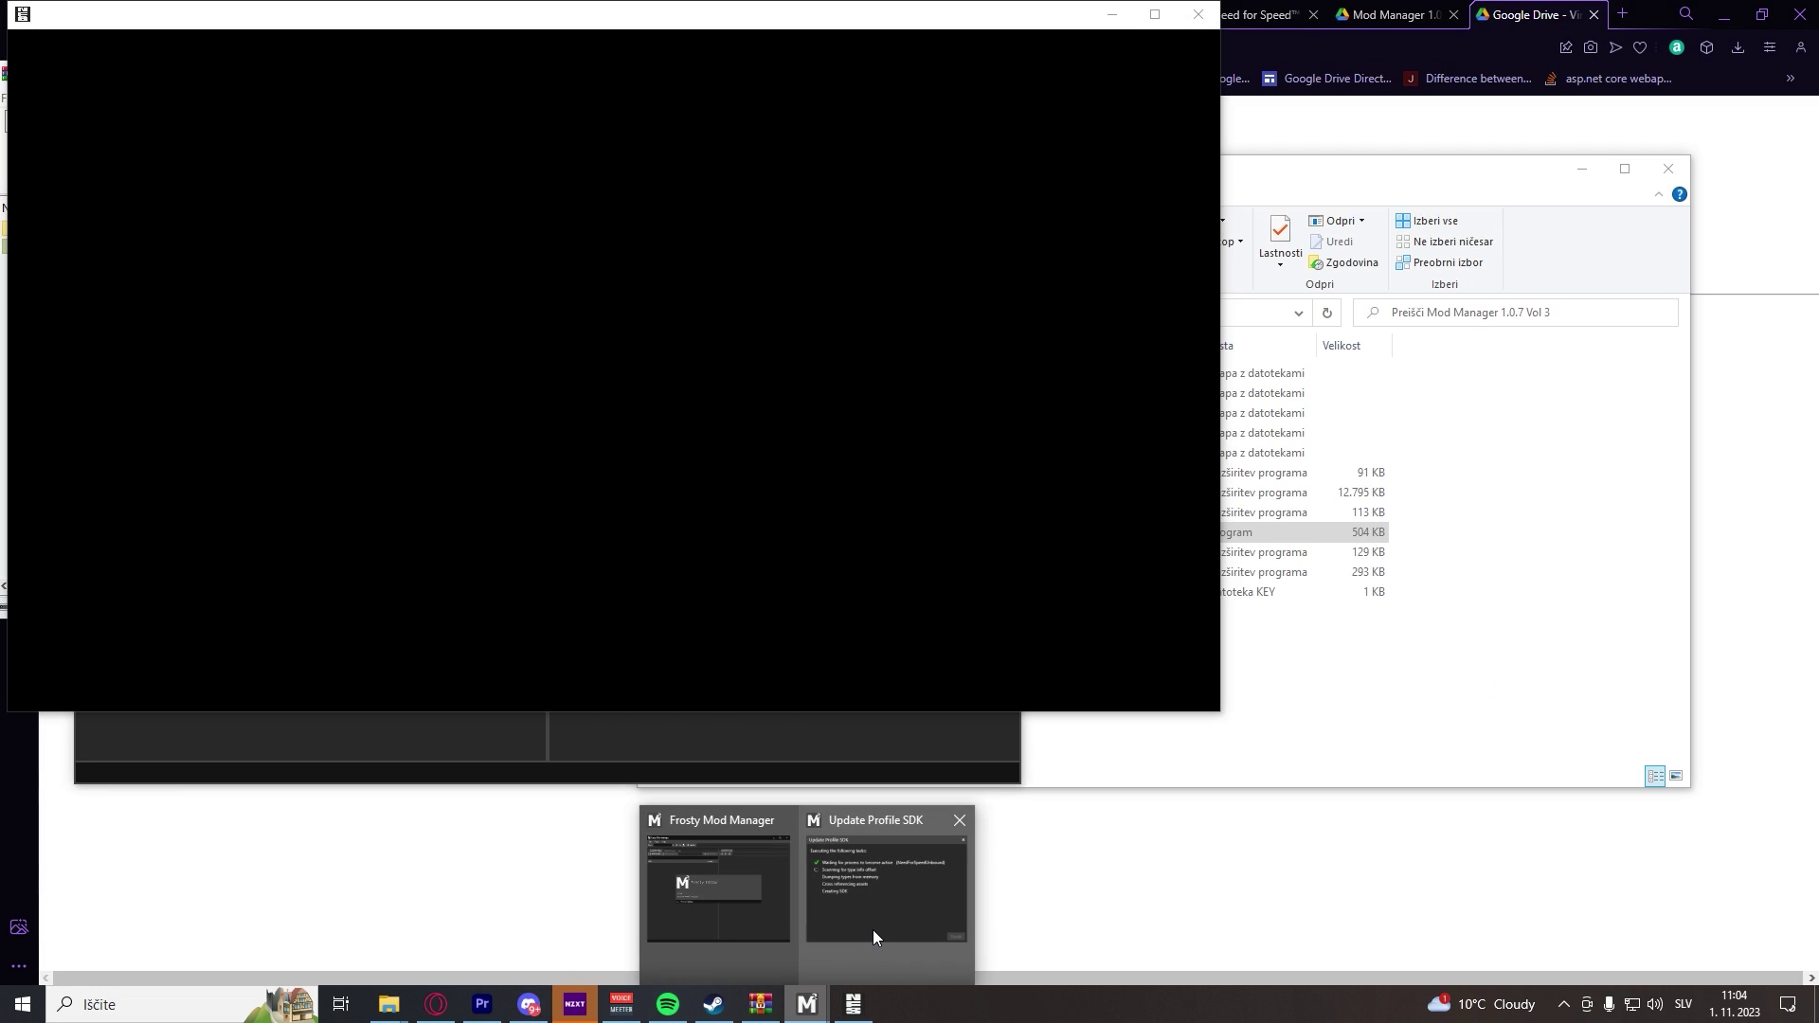
click(873, 929)
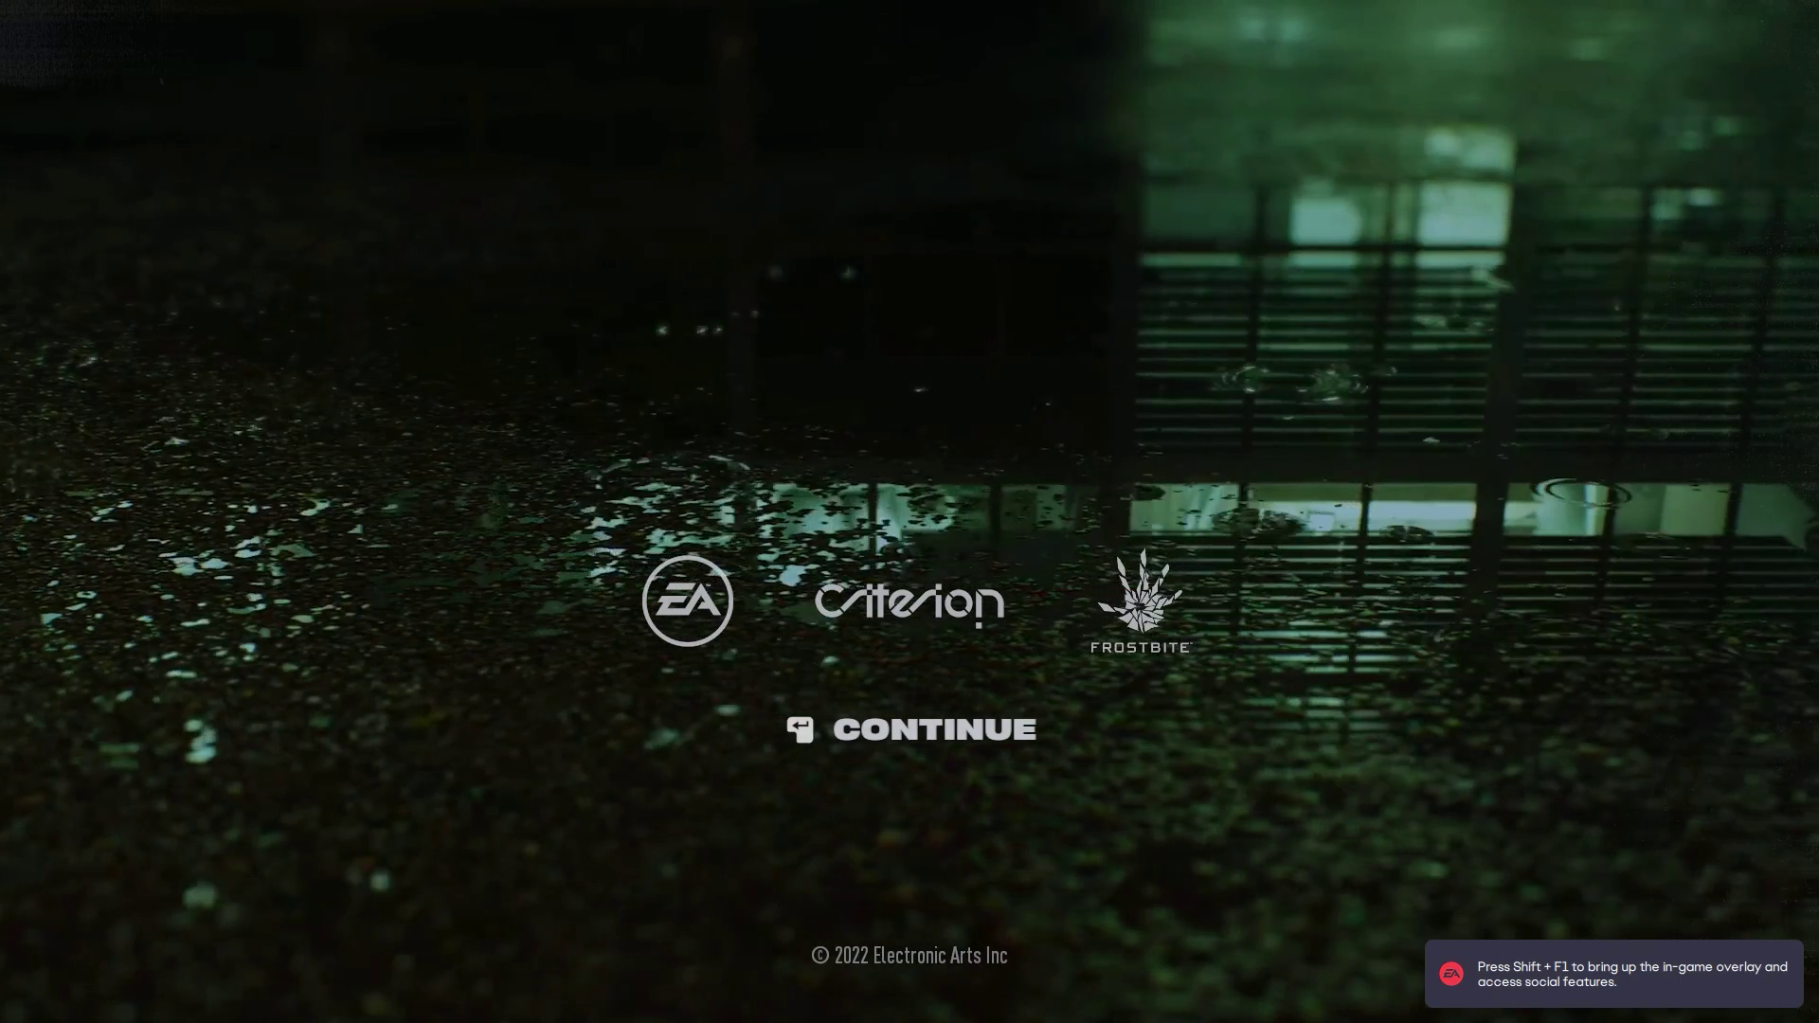
key(Return)
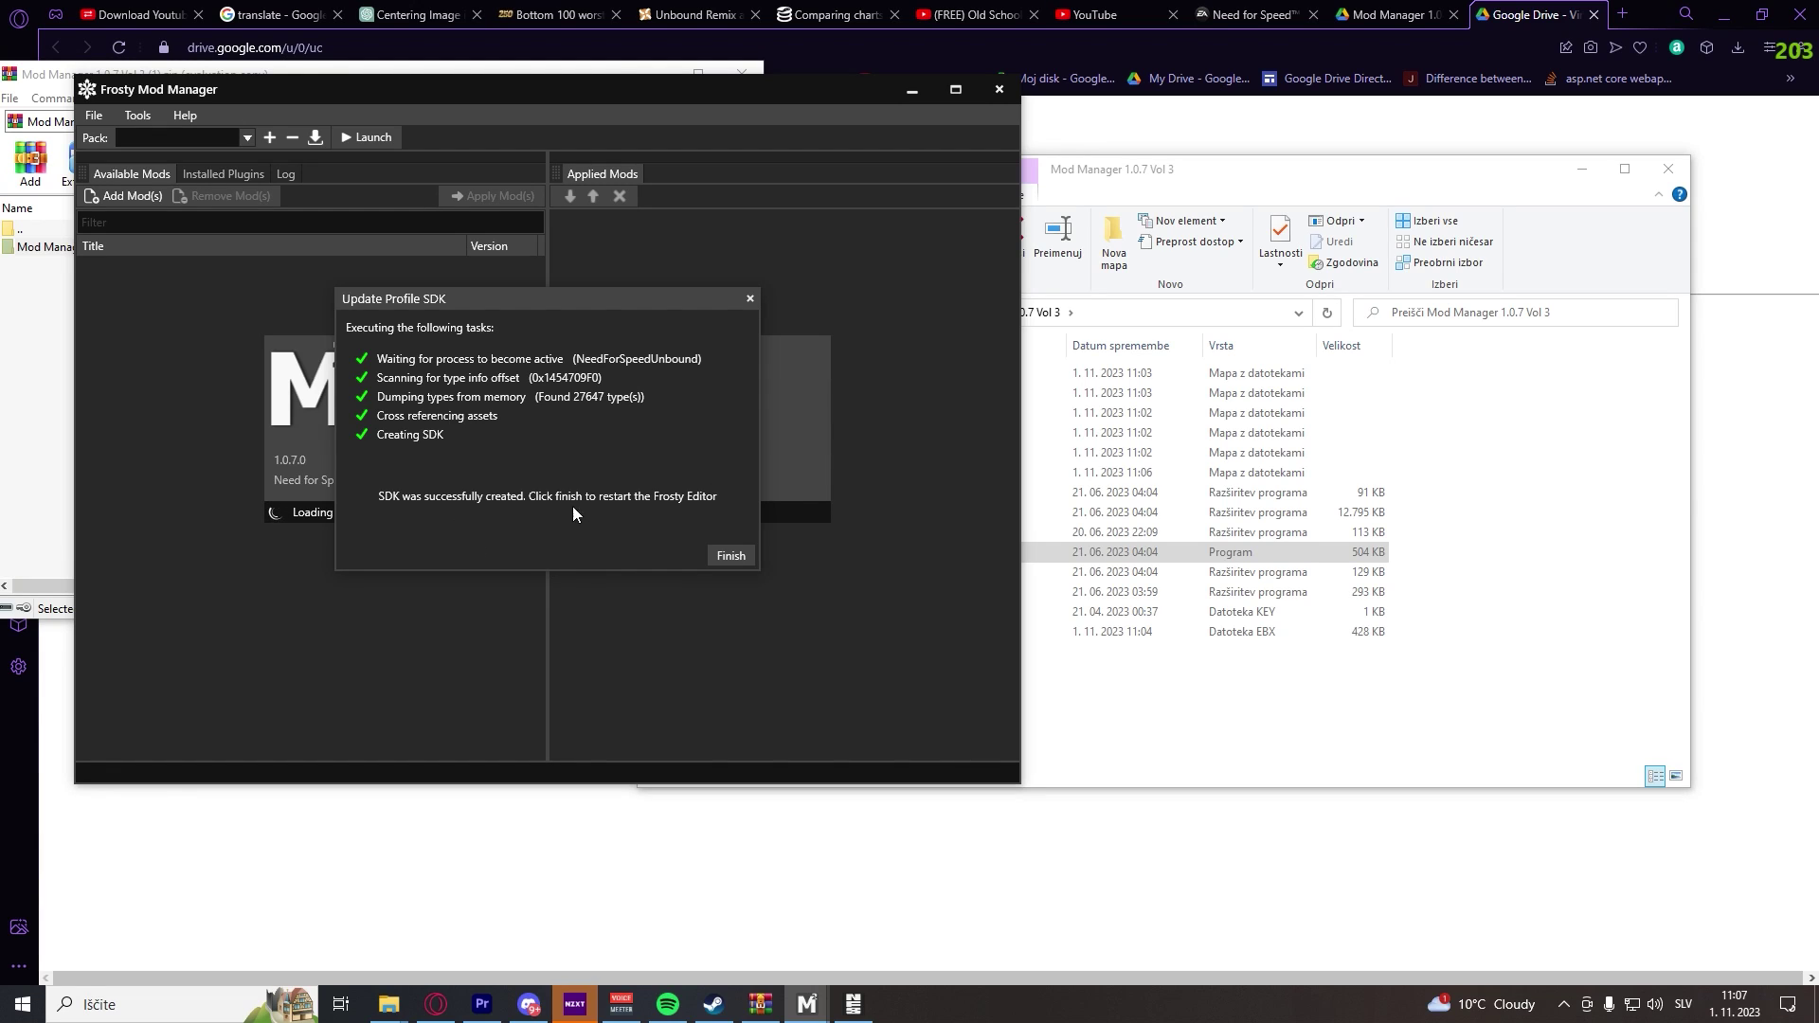
click(724, 560)
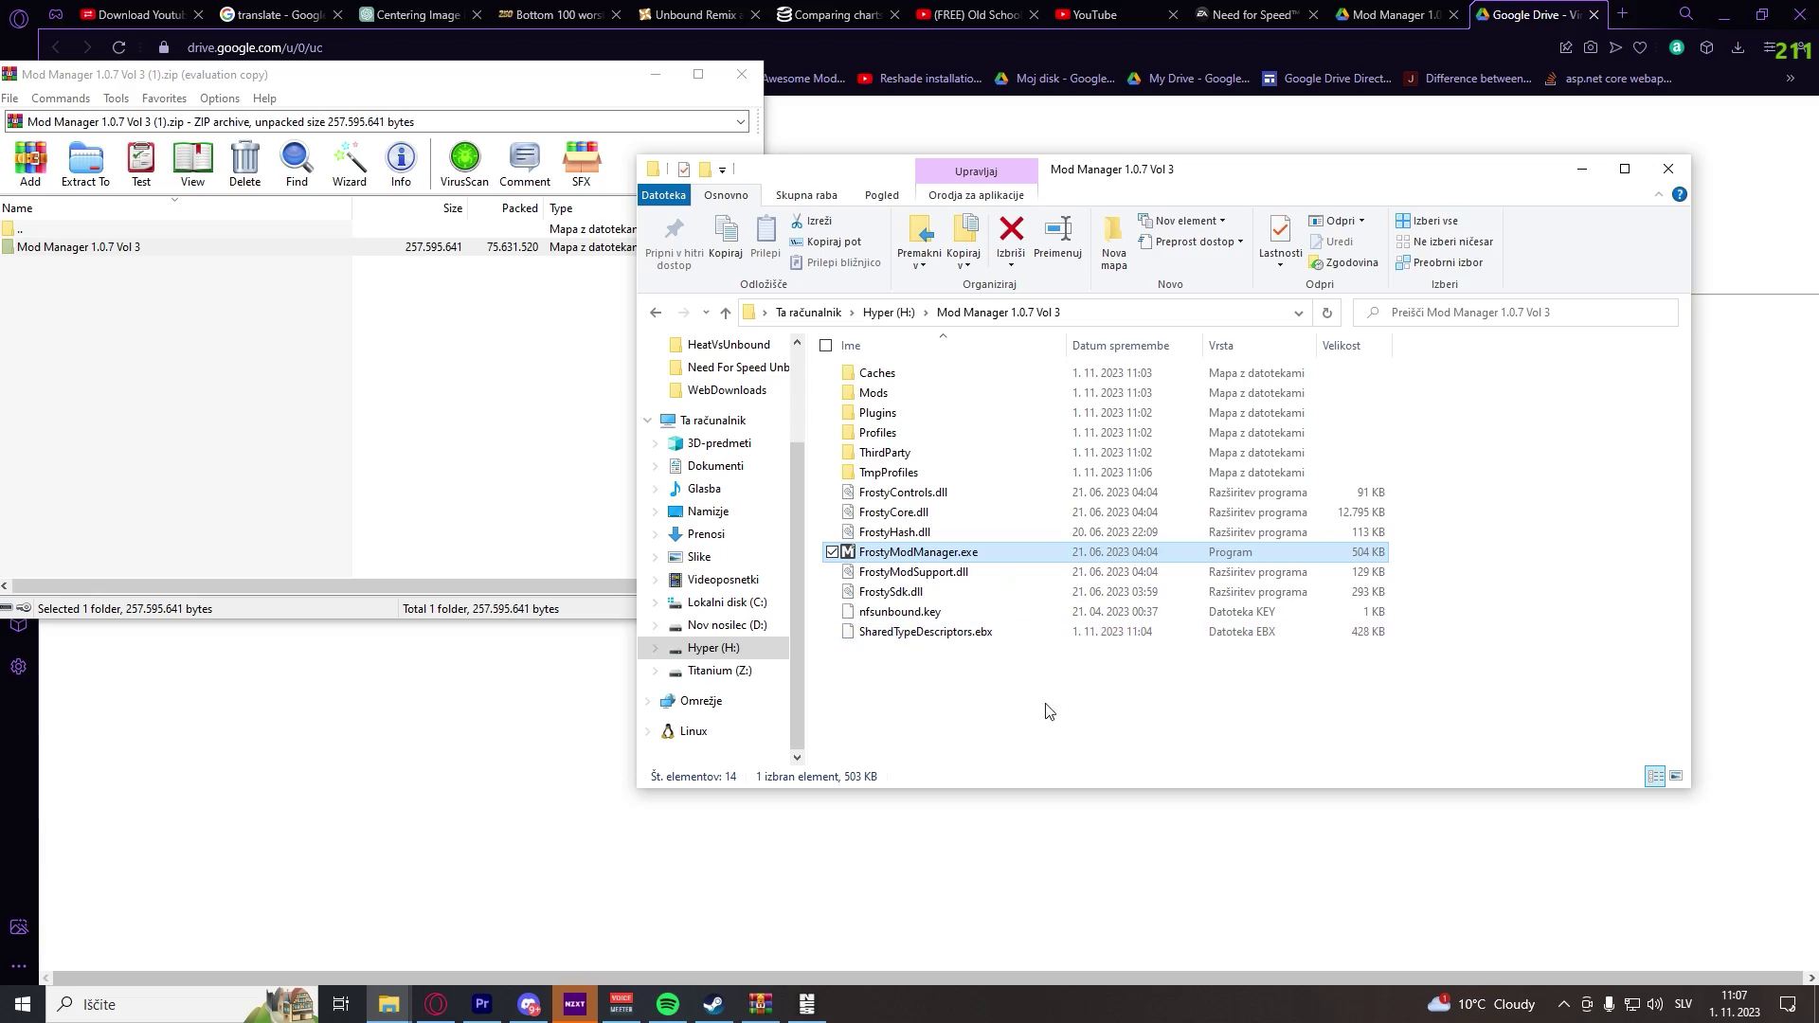
Quit Need for Speed Unbound back to the EA app
click(811, 1006)
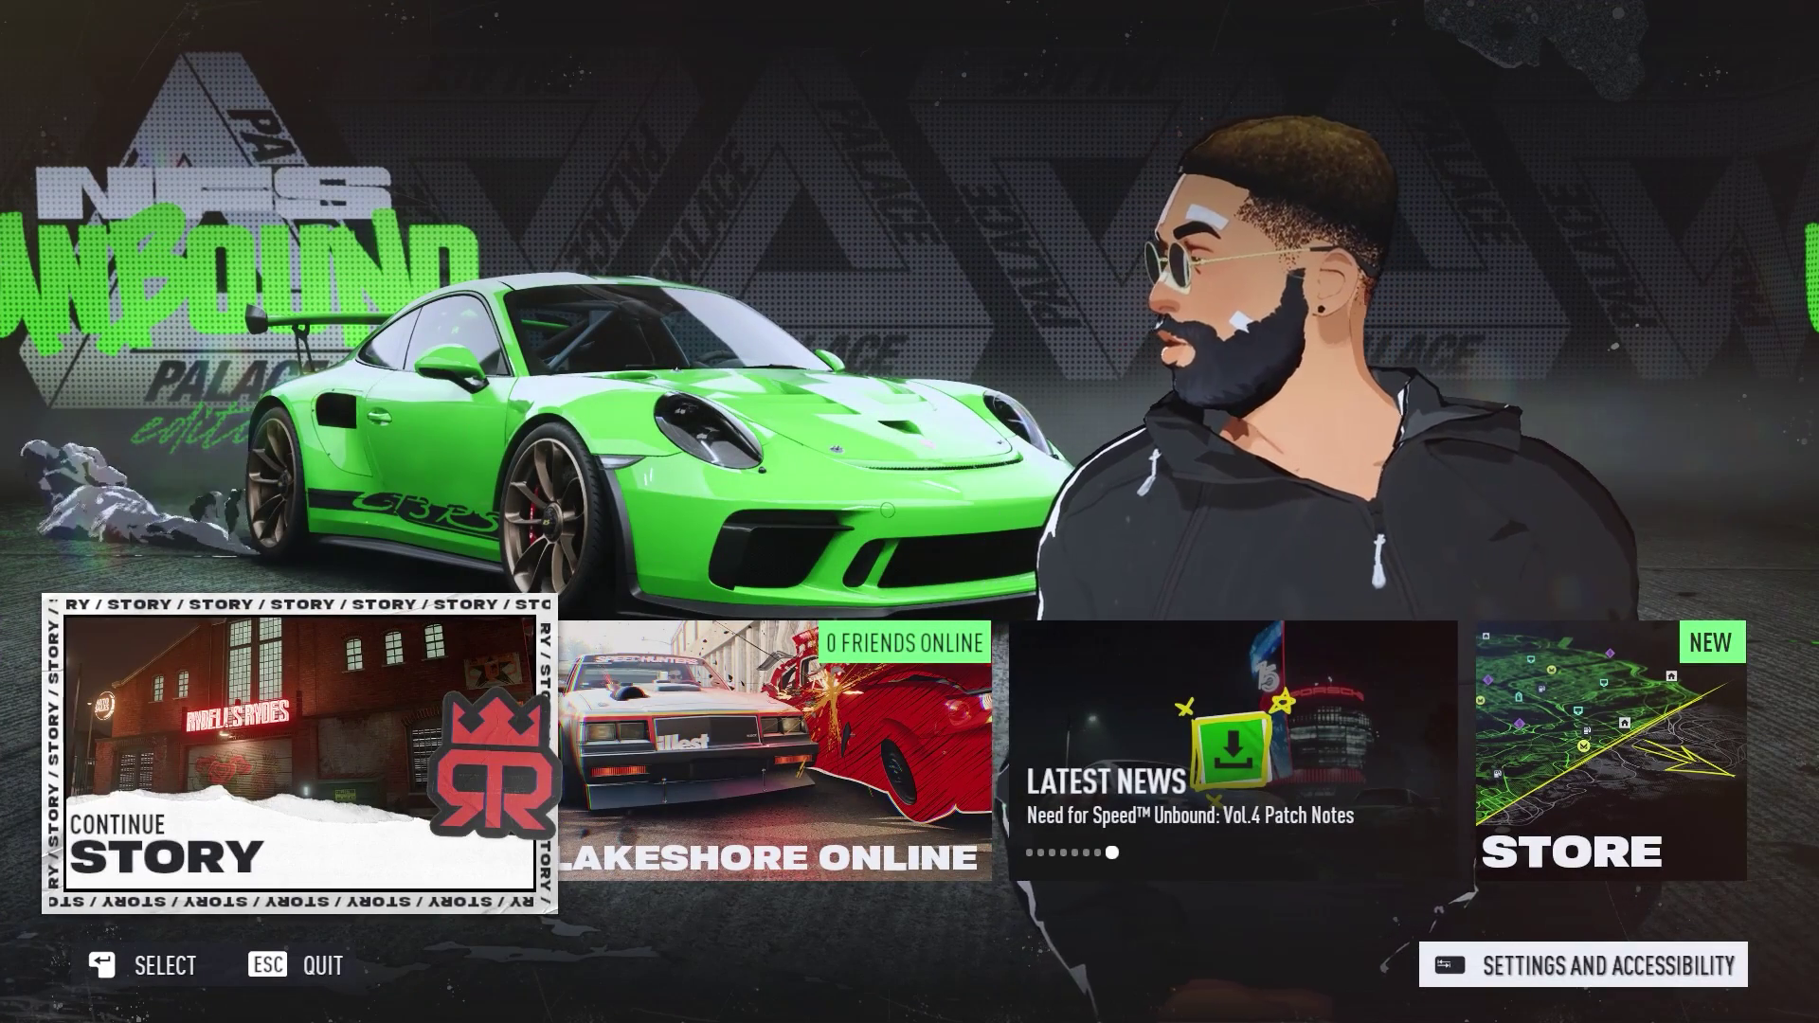
key(Escape)
key(Return)
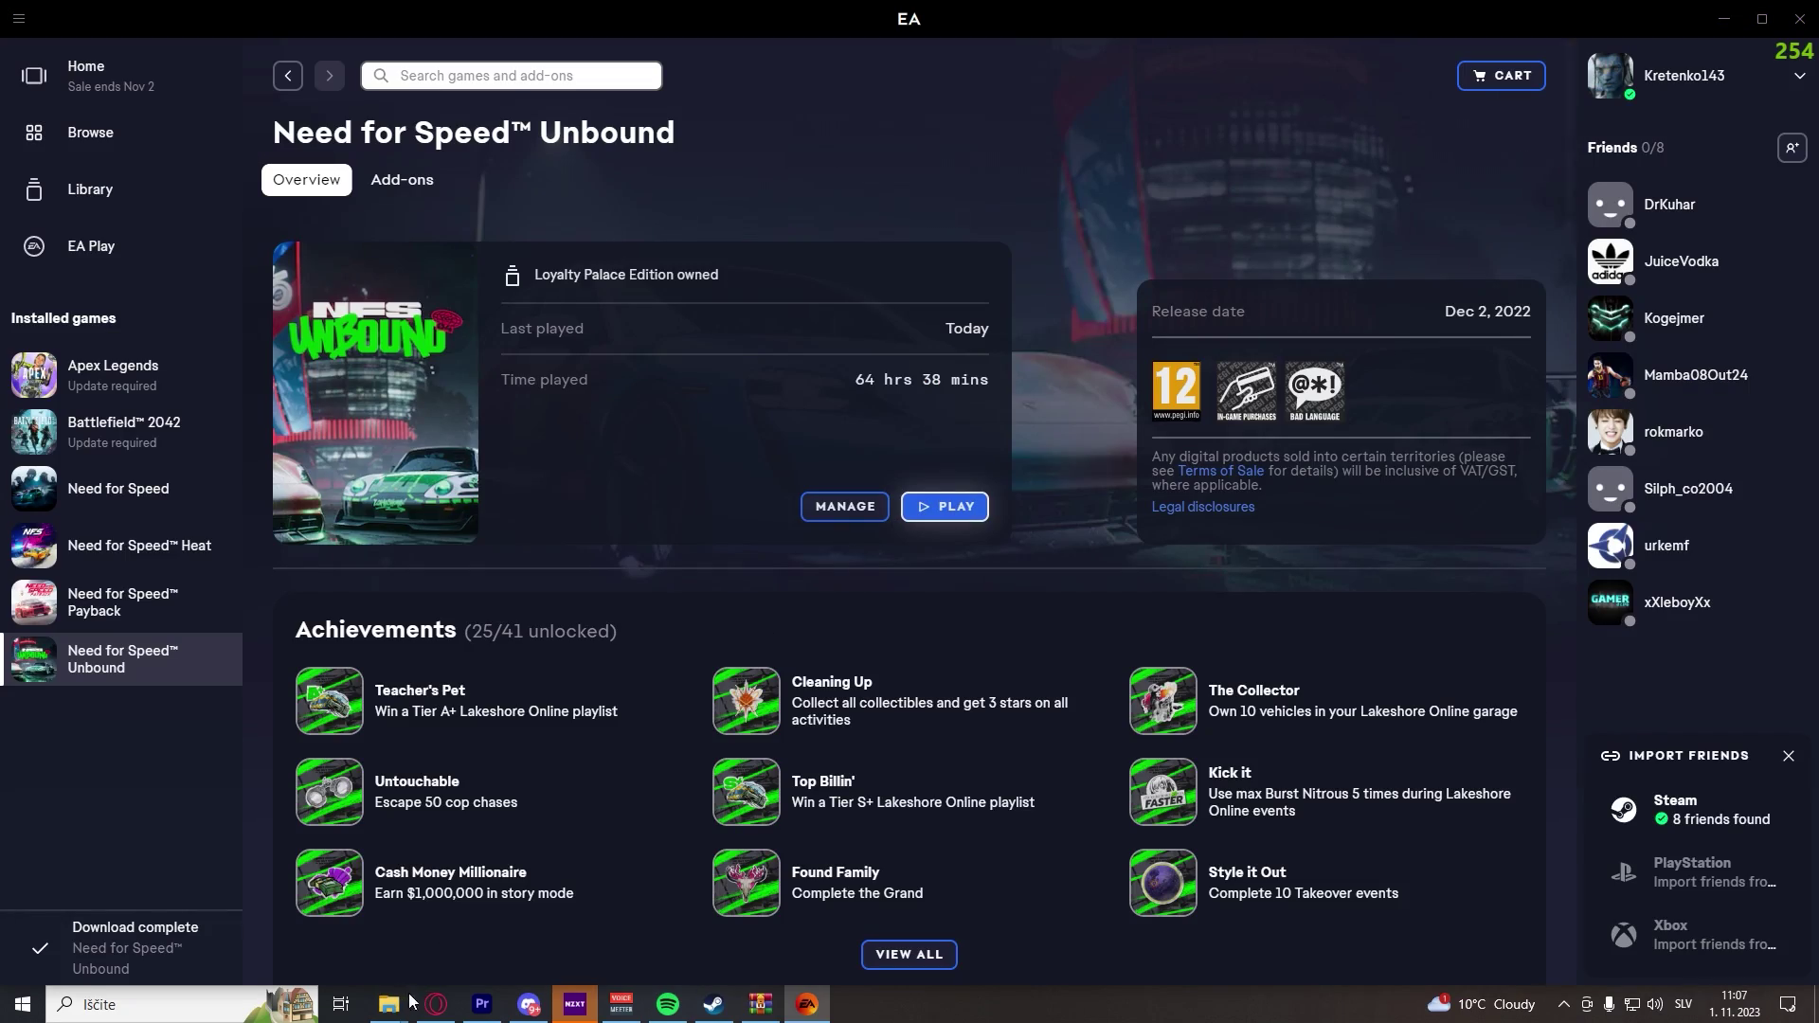
Relaunch FrostyModManager.exe from the Mod Manager 1.0.7 Vol 3 folder window
mouse_move(391, 1002)
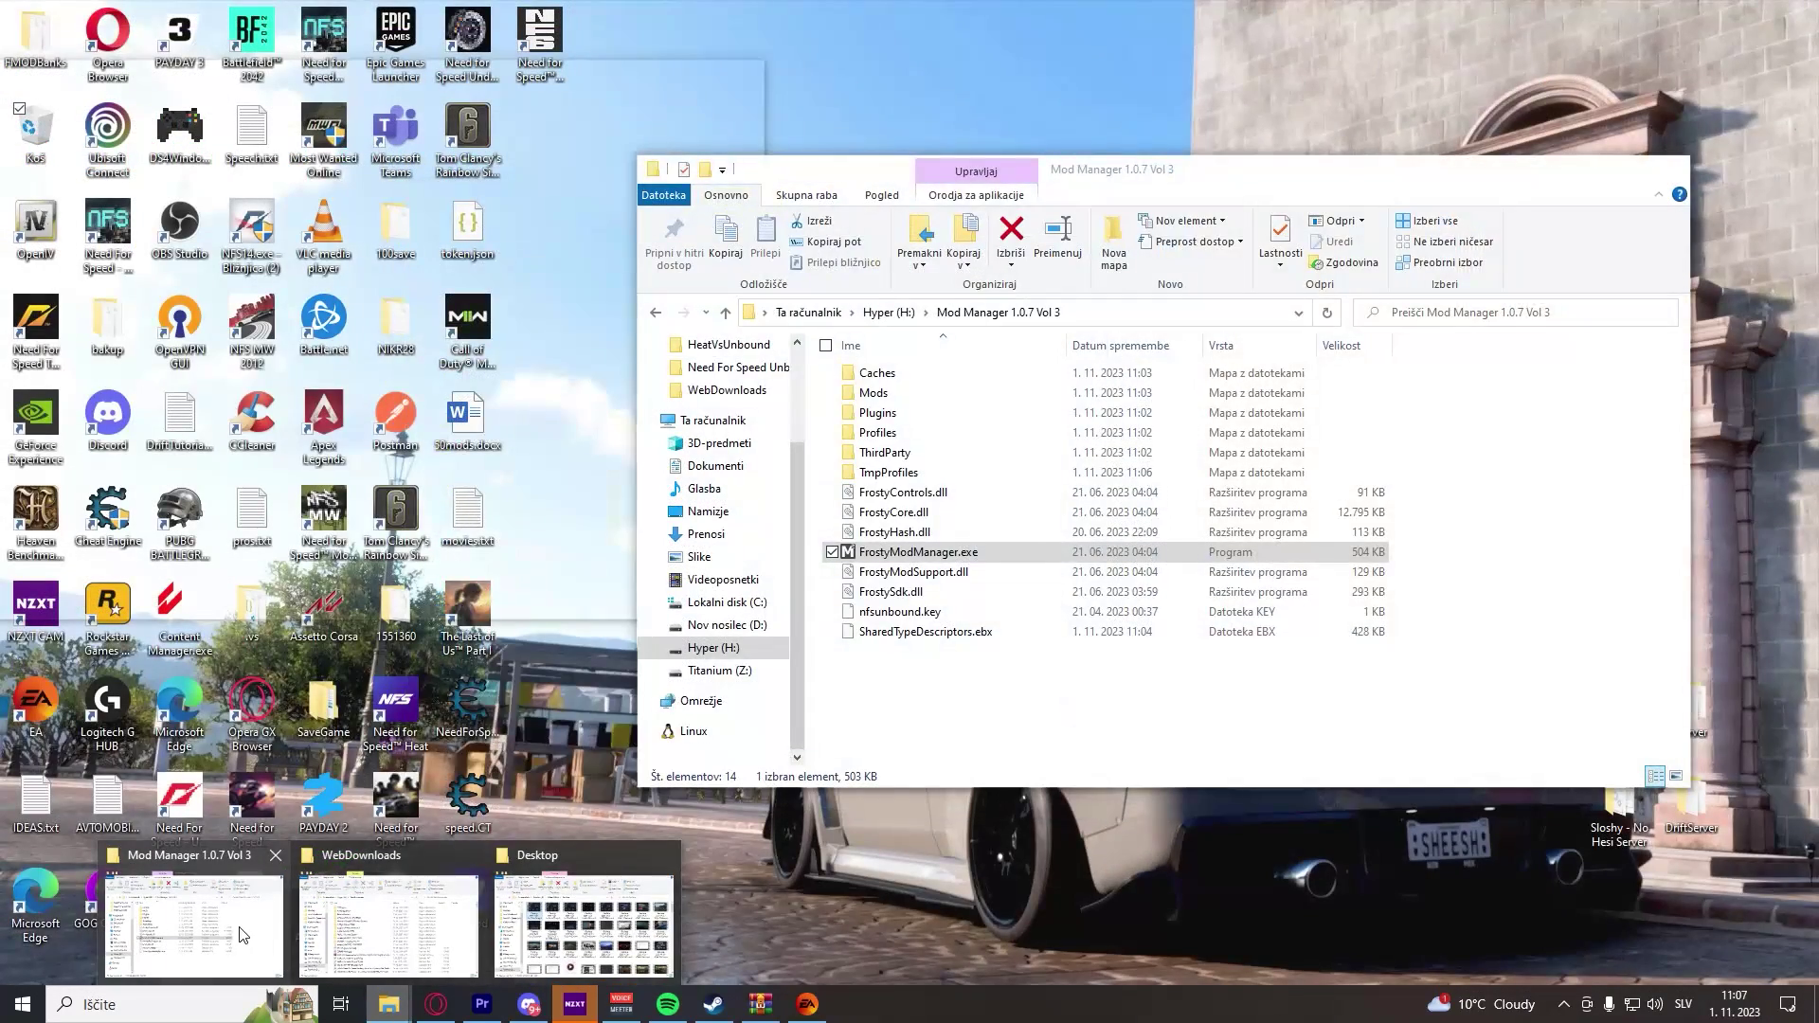
click(241, 937)
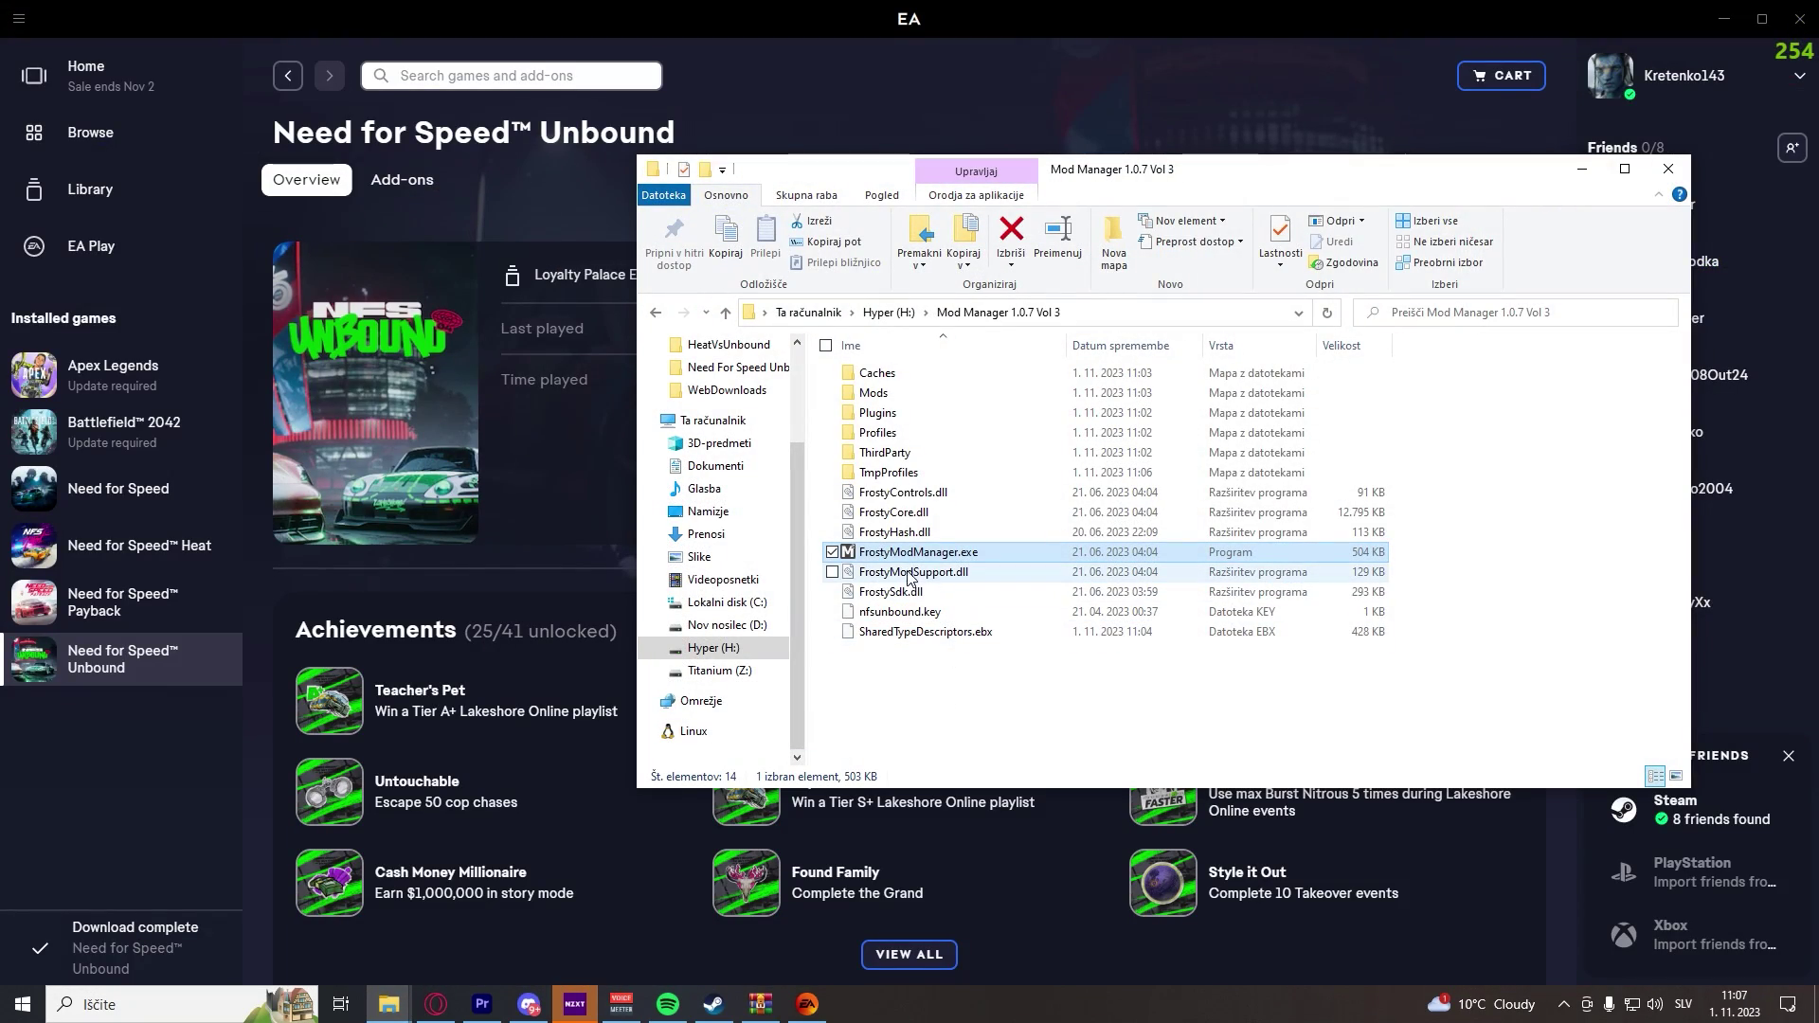
double_click(995, 554)
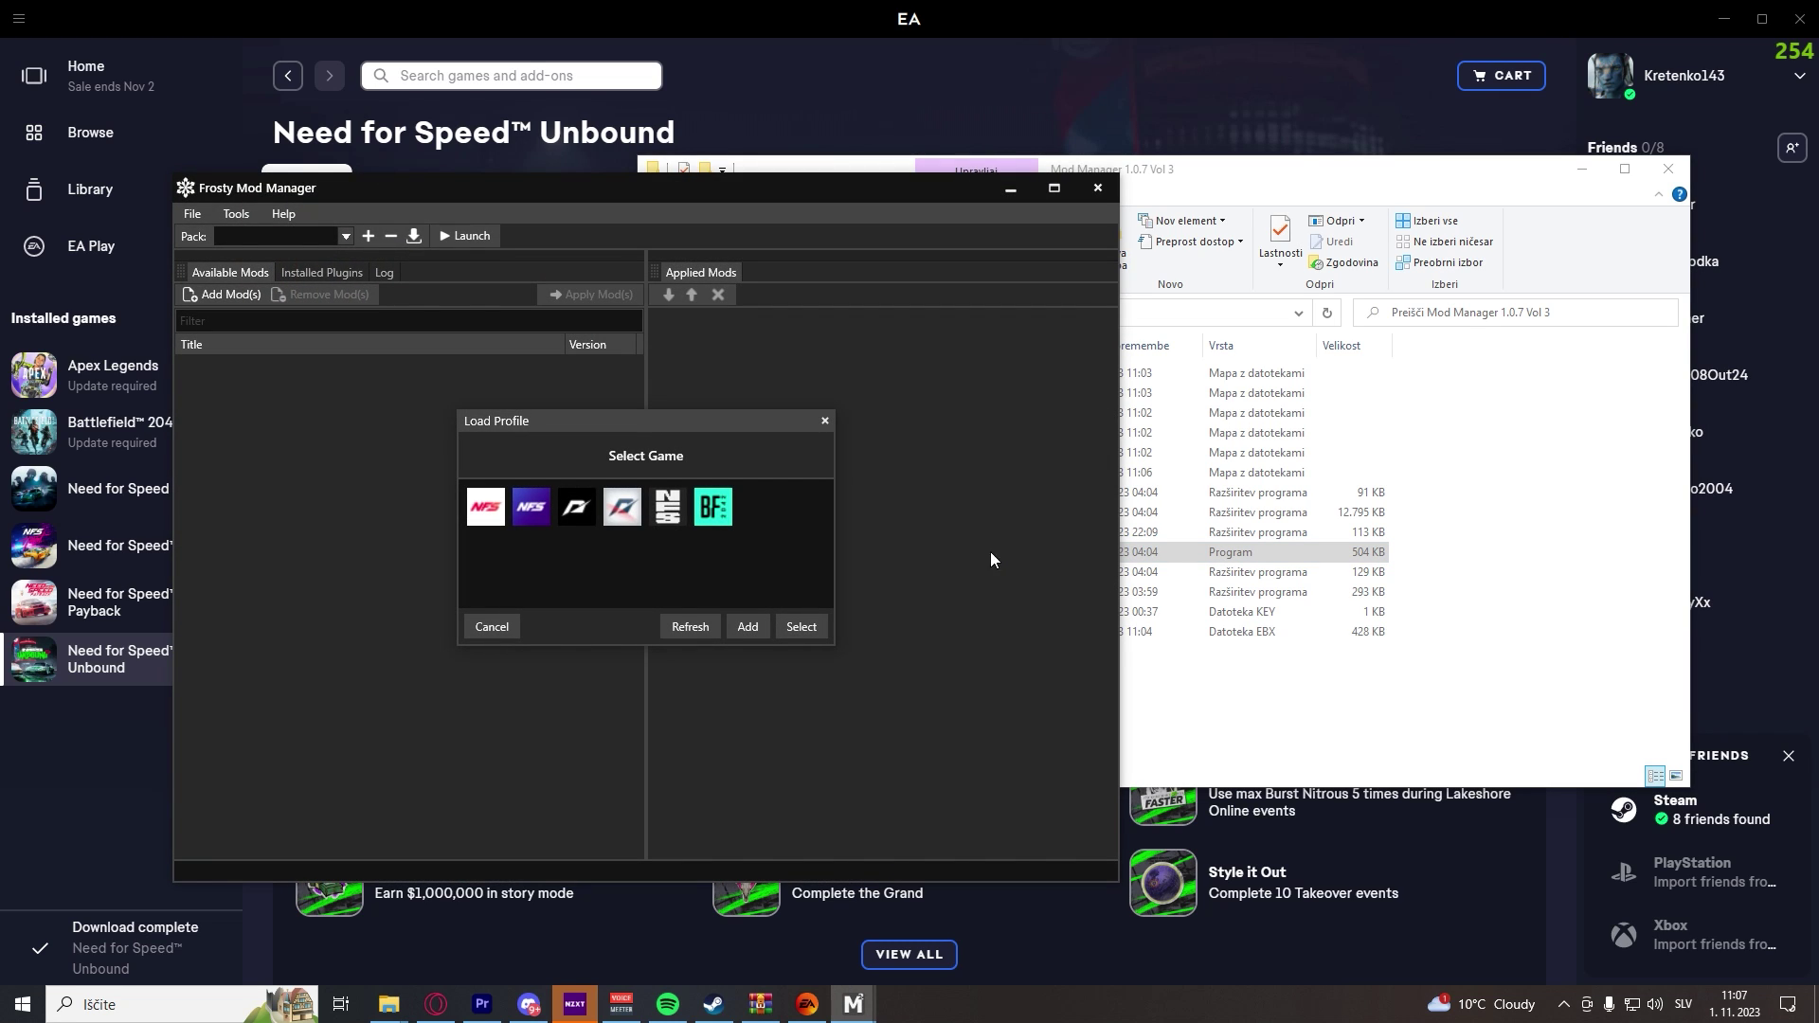
Load the Need for Speed Unbound profile and move the Frosty window to the right
click(667, 512)
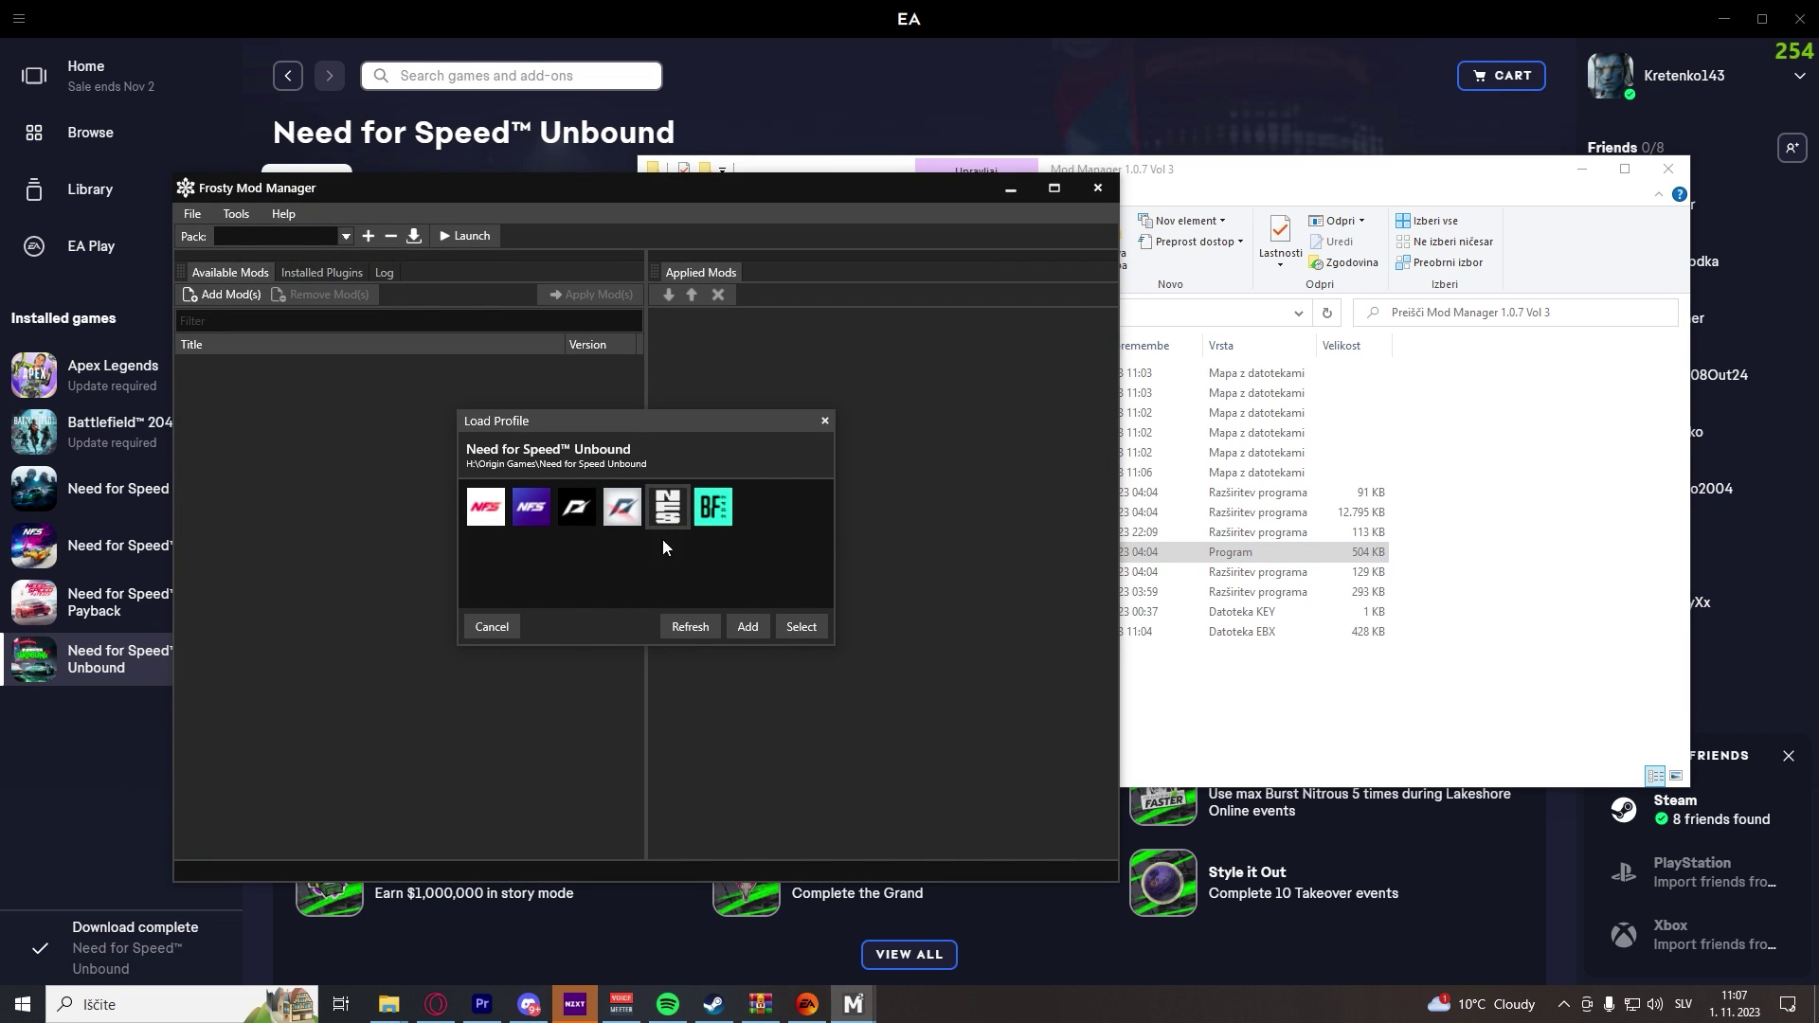
click(801, 627)
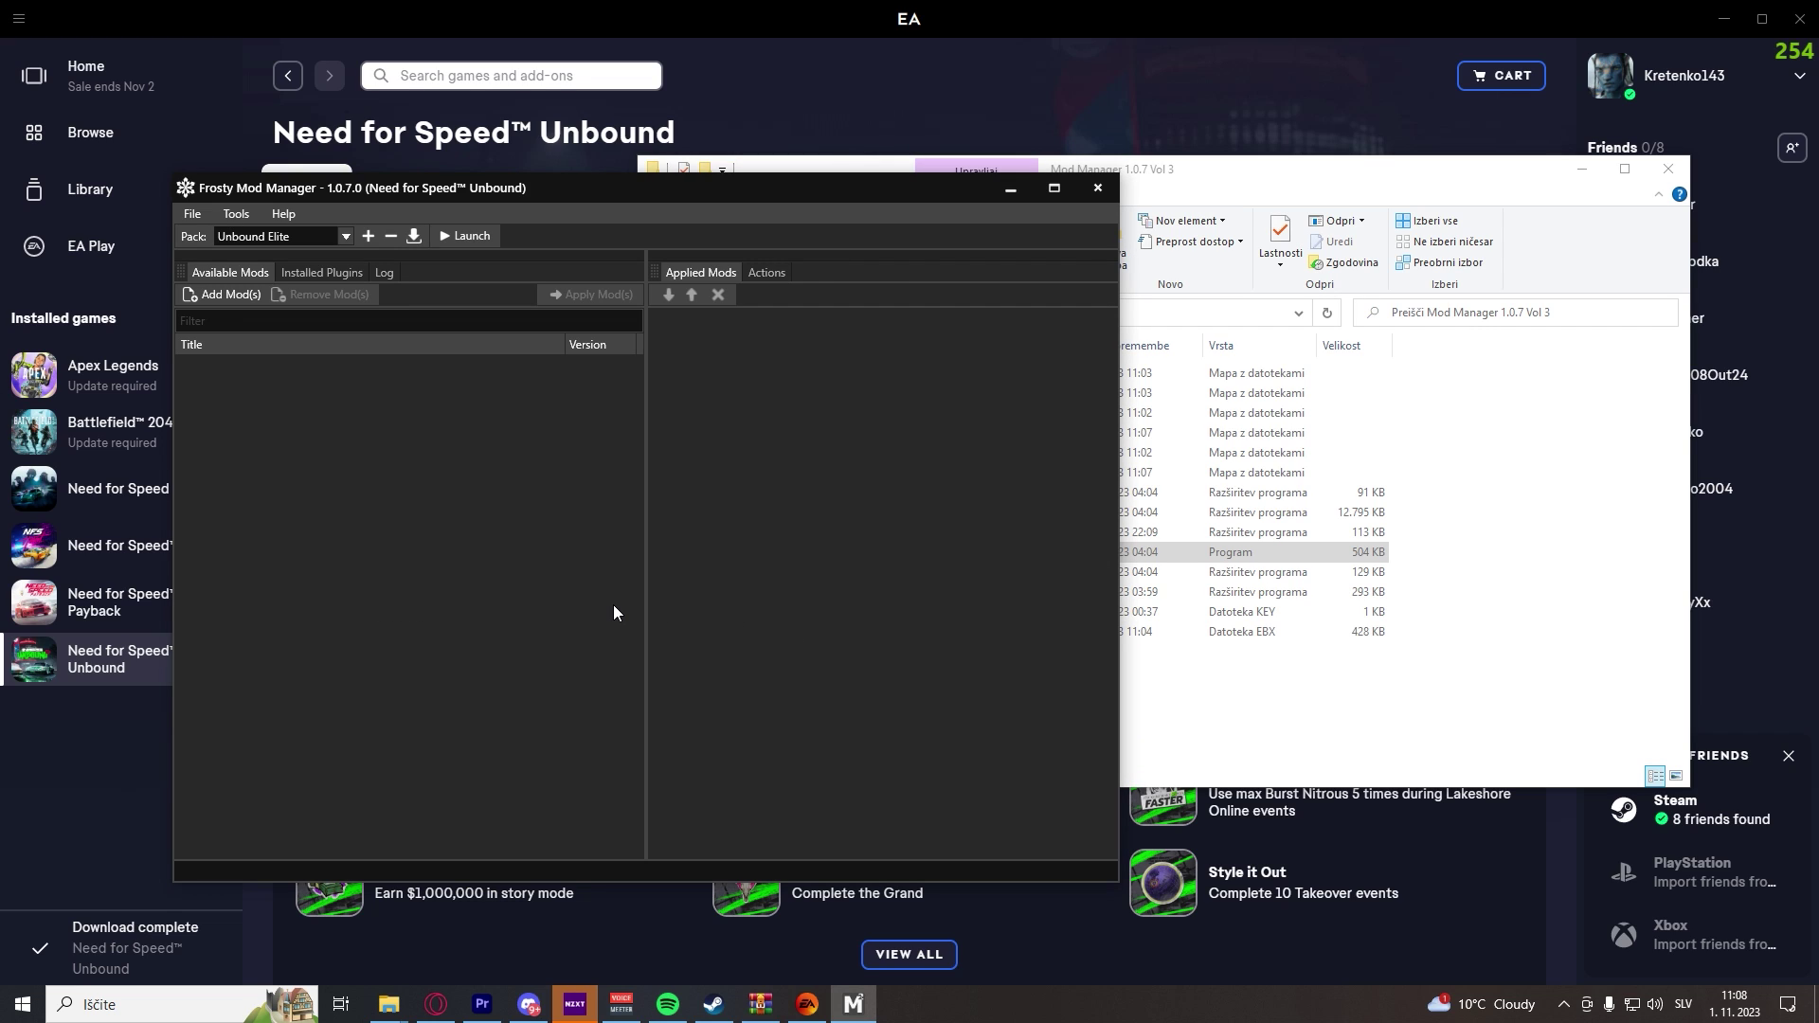
drag(533, 188, 809, 160)
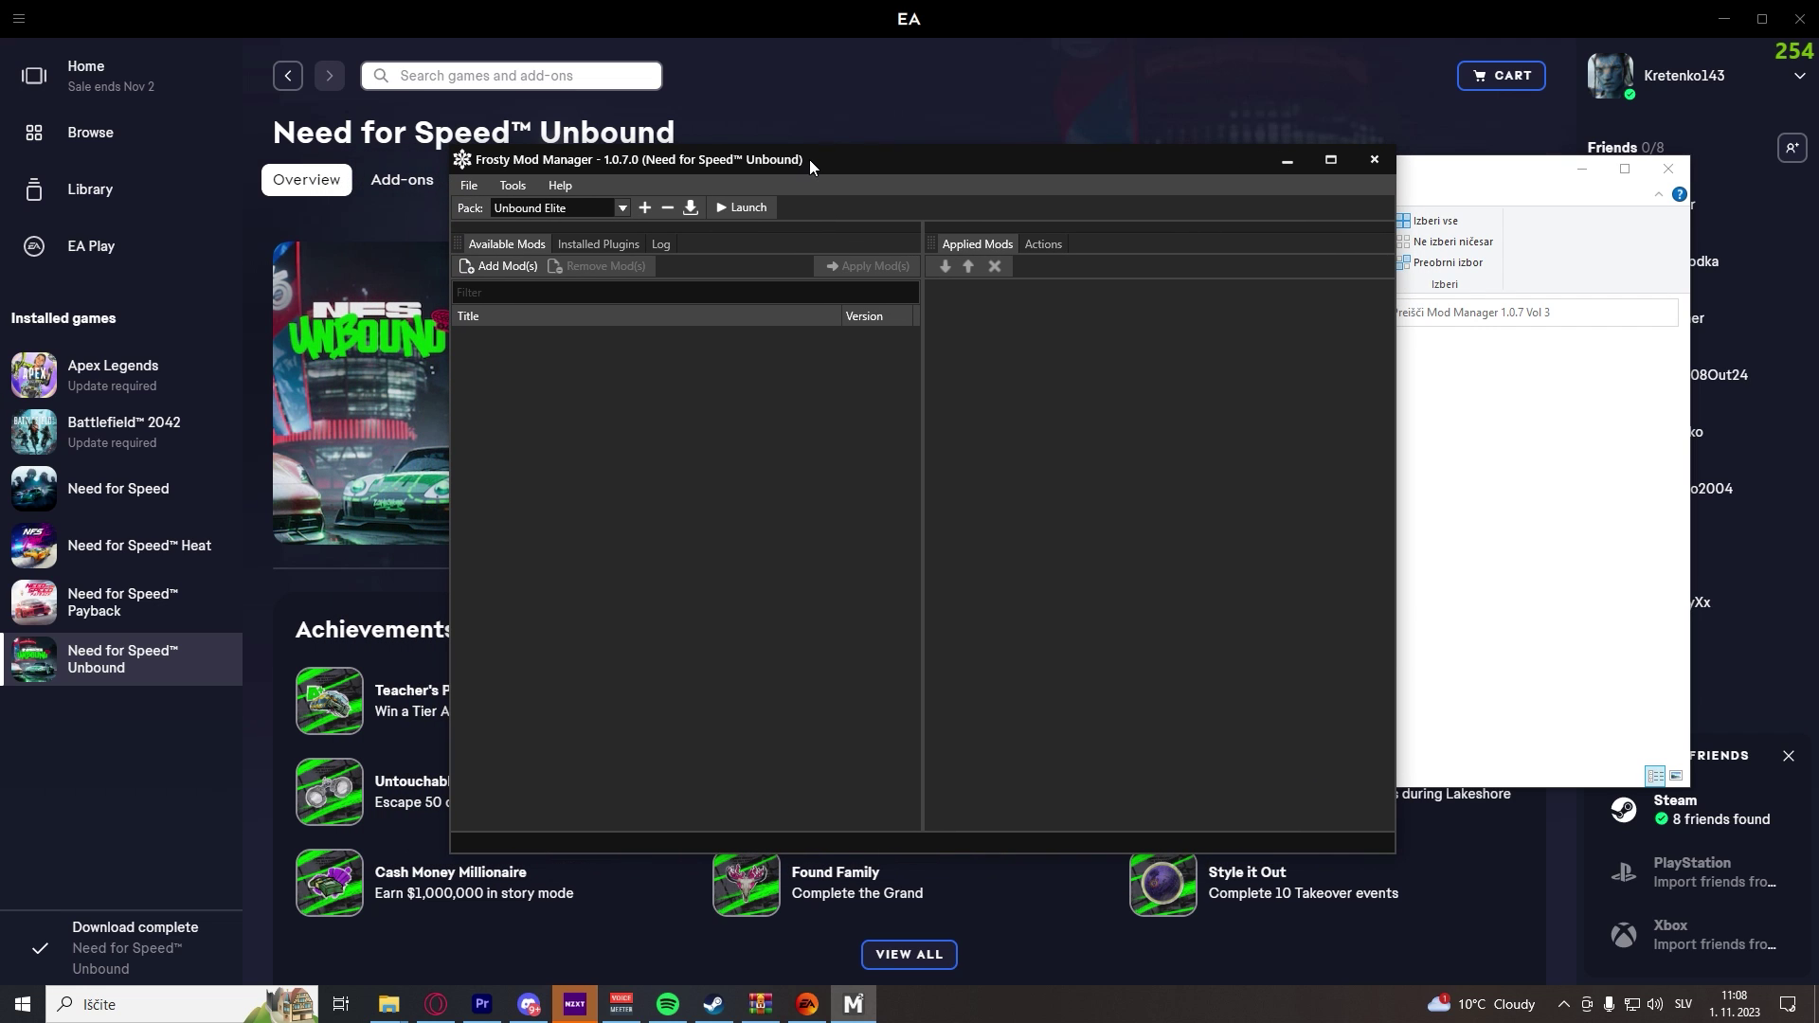
Switch to the Unbound Remix mod page on Nexus Mods in Opera
click(453, 1006)
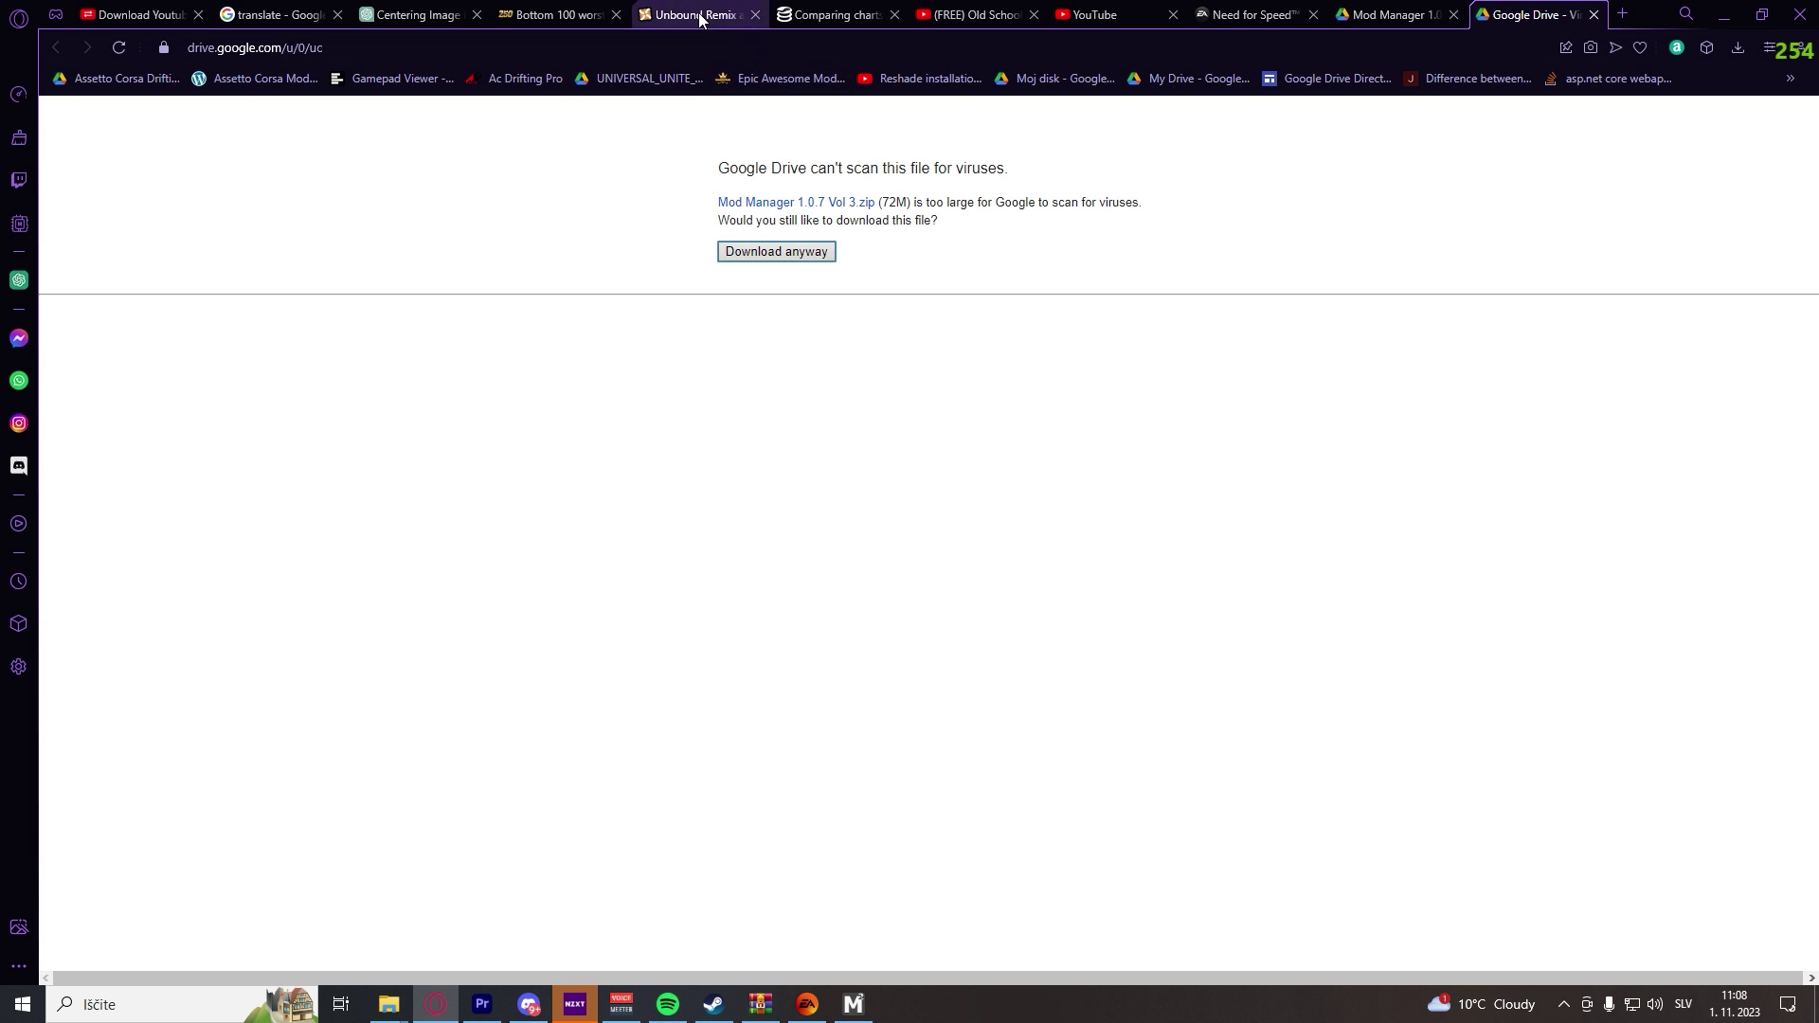
click(711, 19)
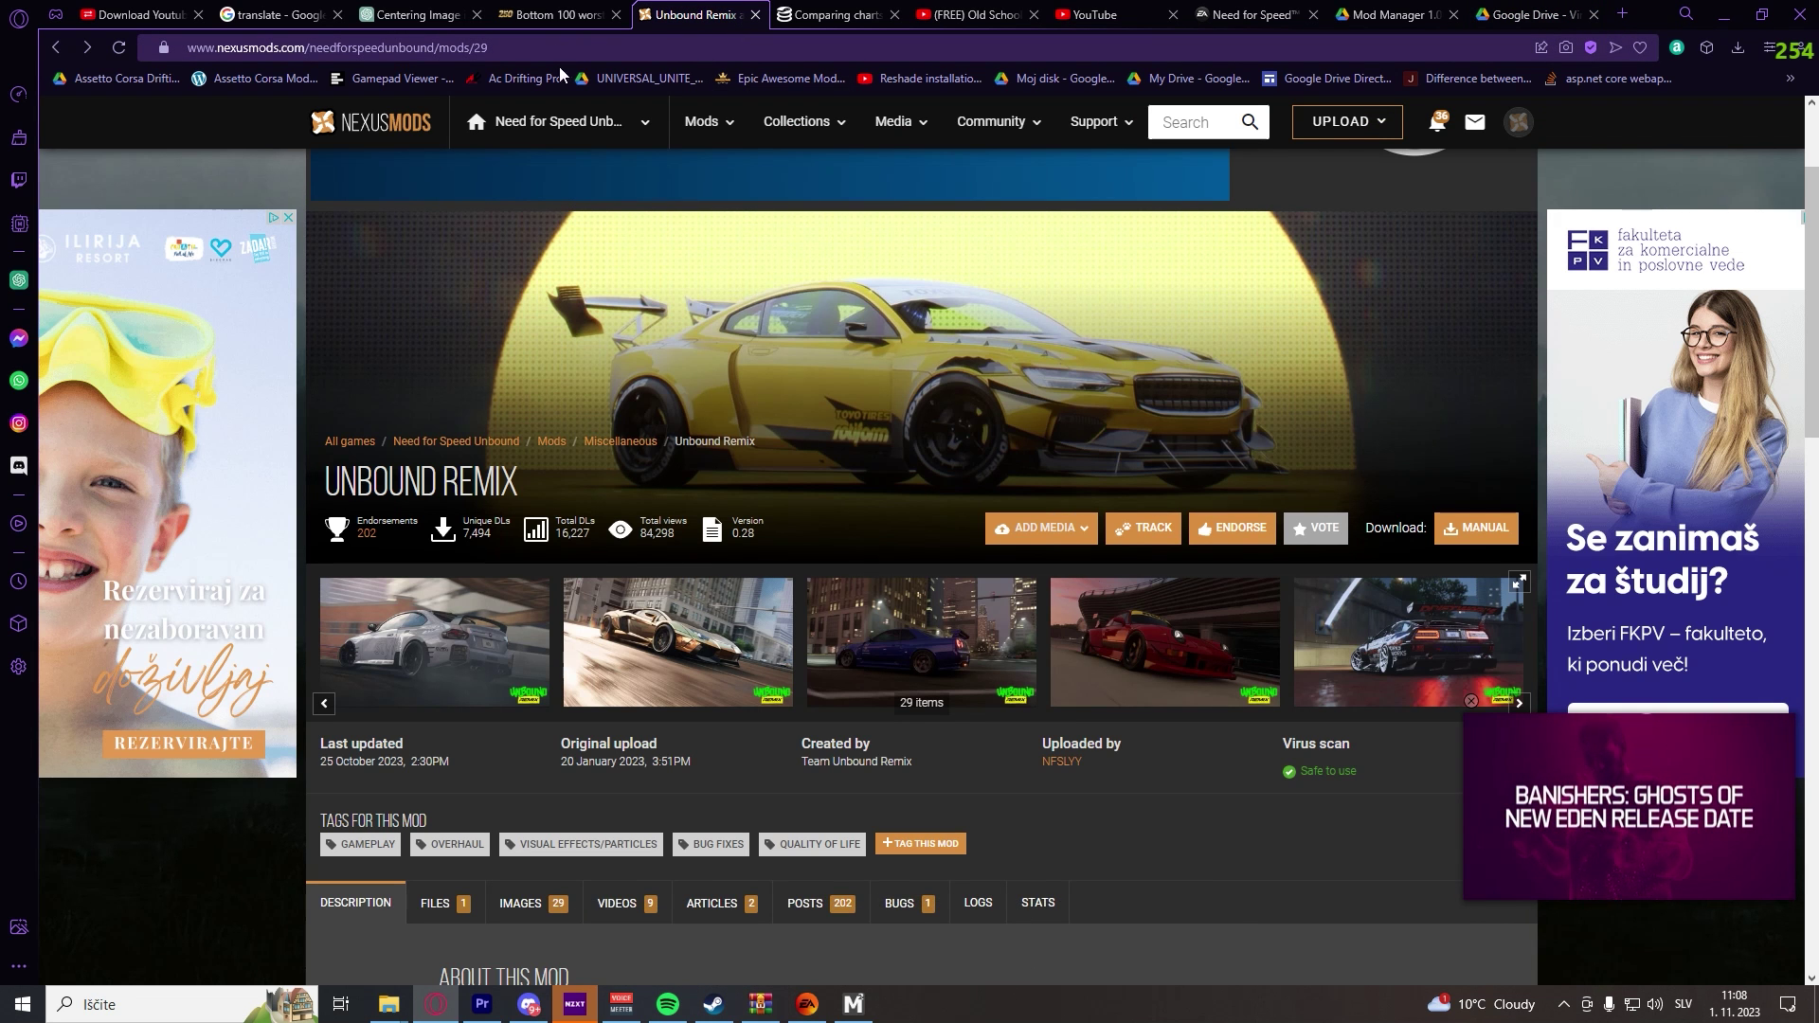
drag(326, 483, 510, 480)
click(512, 481)
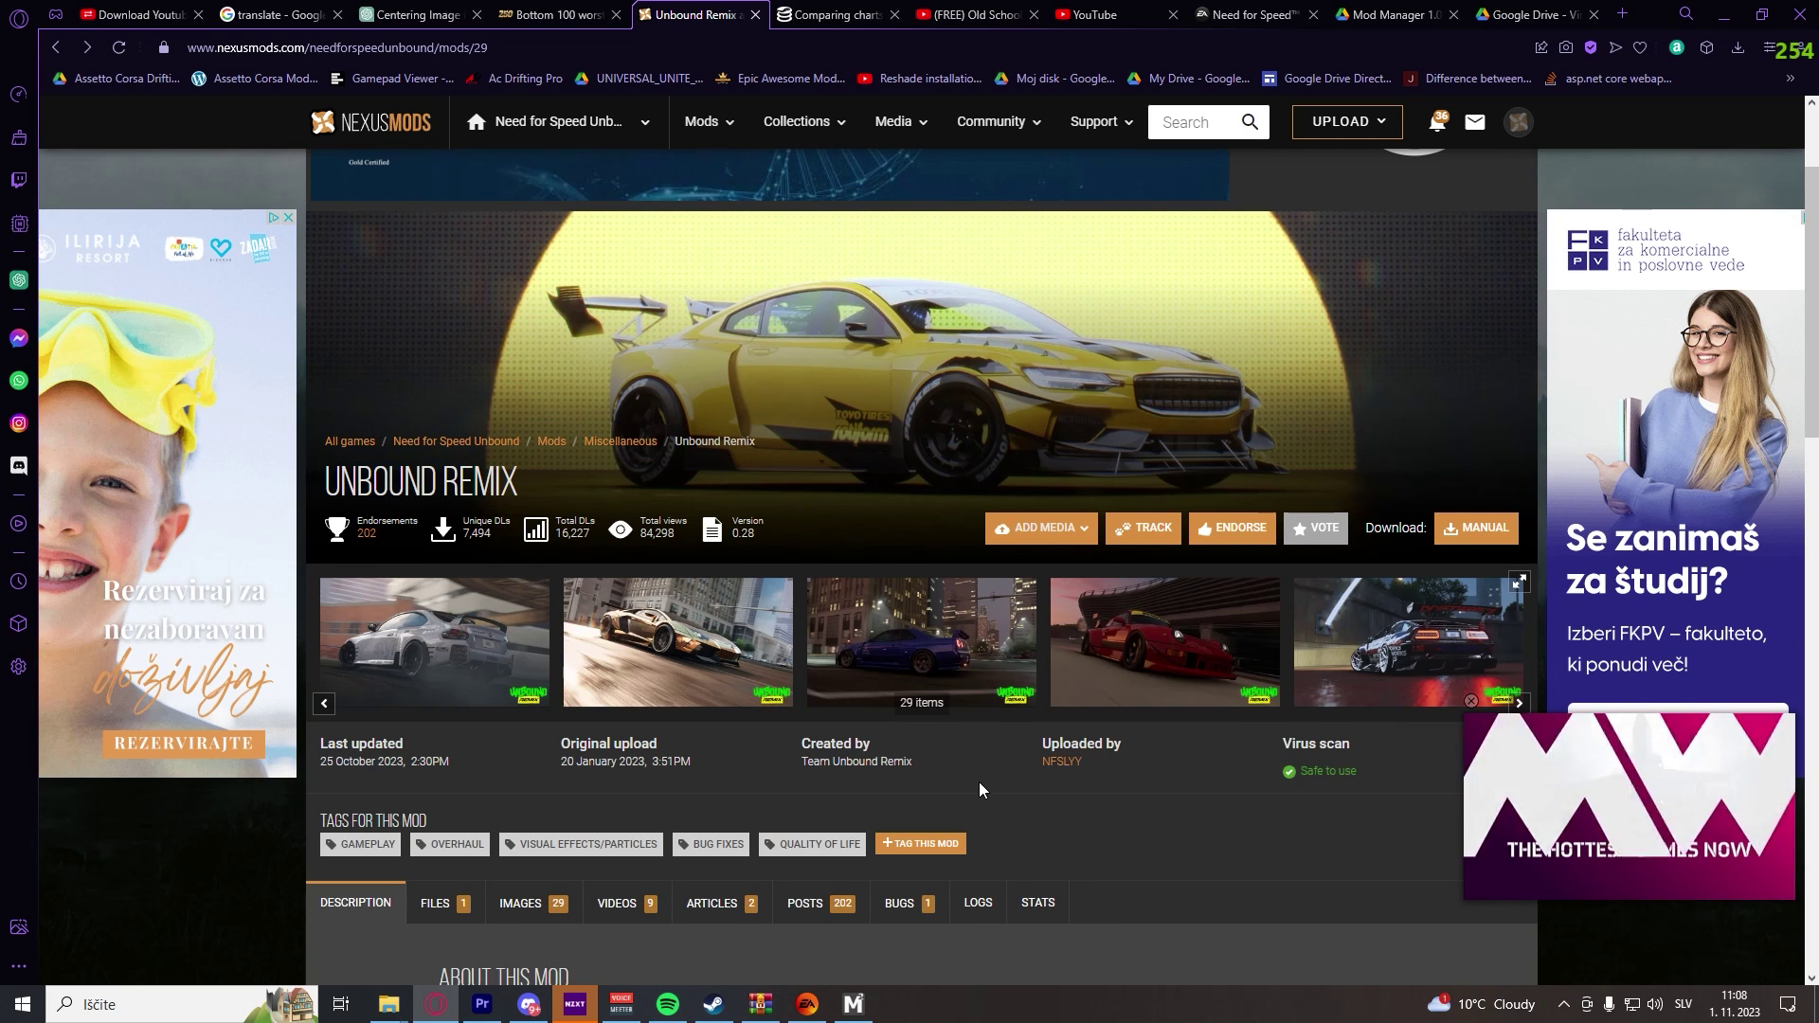
Read through the Unbound Remix description, then scroll back up and choose Download: MANUAL
scroll(985, 787, down, 4)
scroll(963, 769, down, 9)
scroll(588, 578, up, 3)
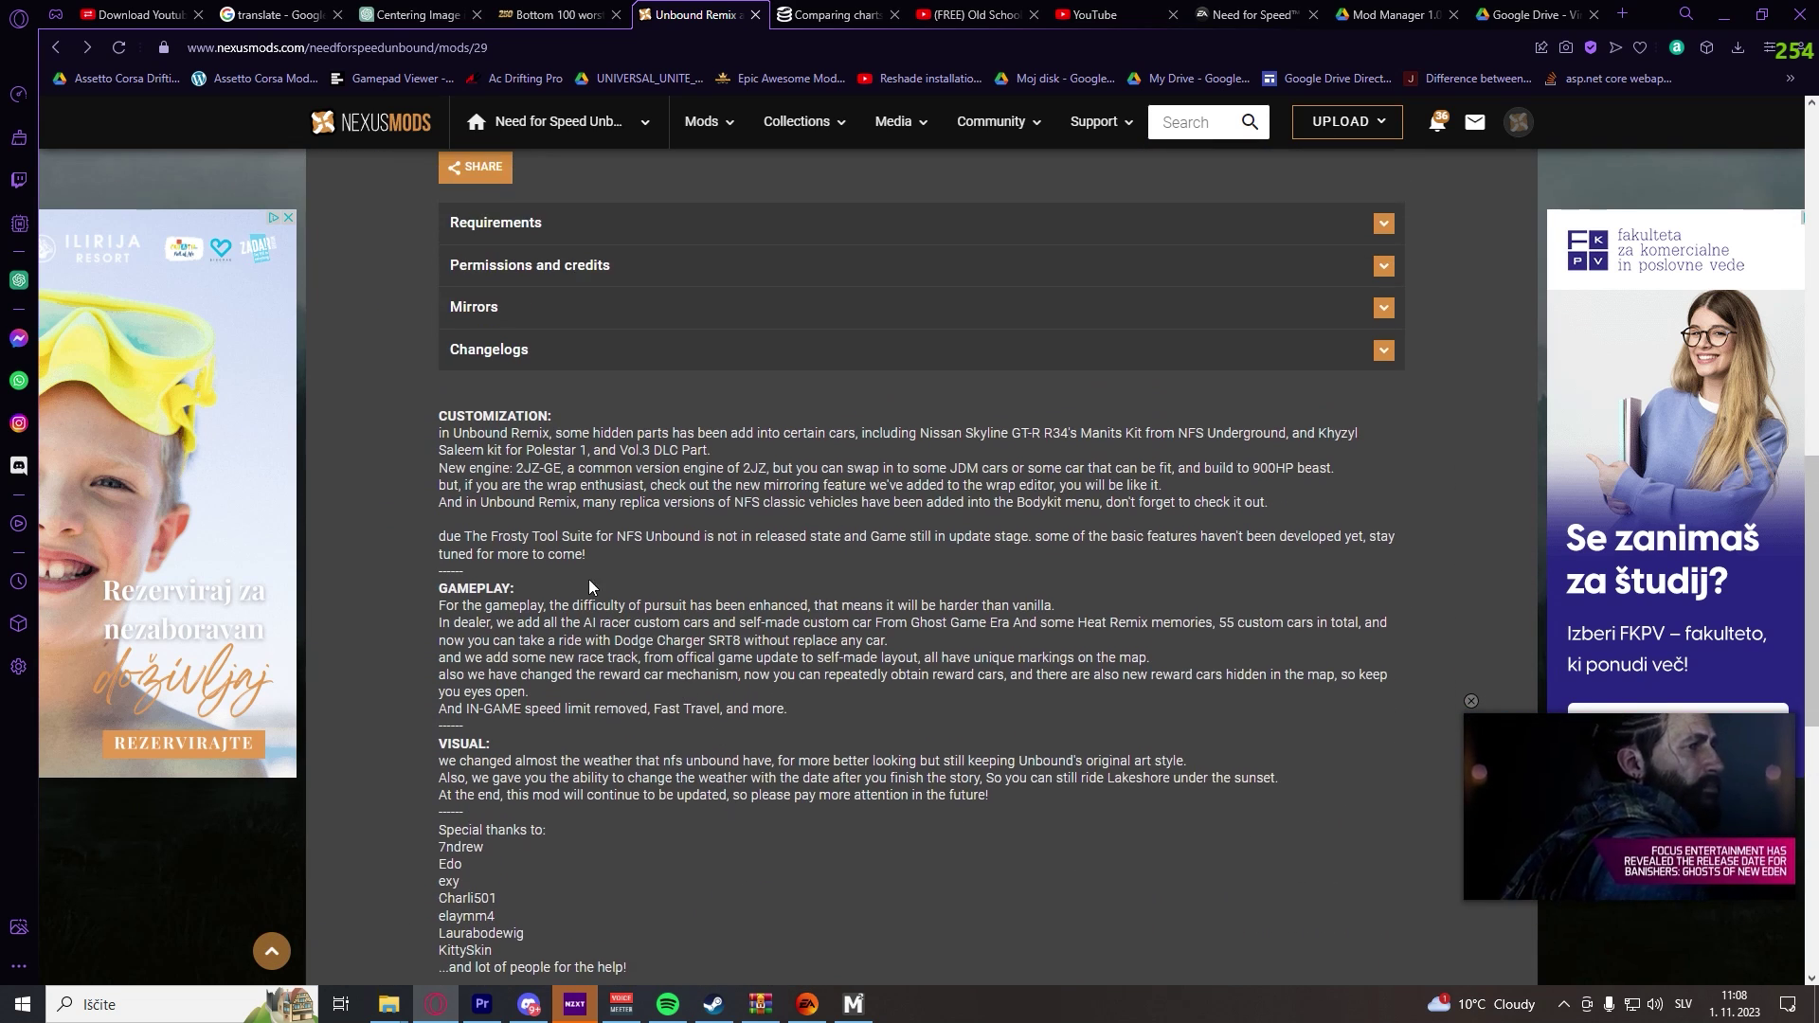
drag(439, 420, 964, 799)
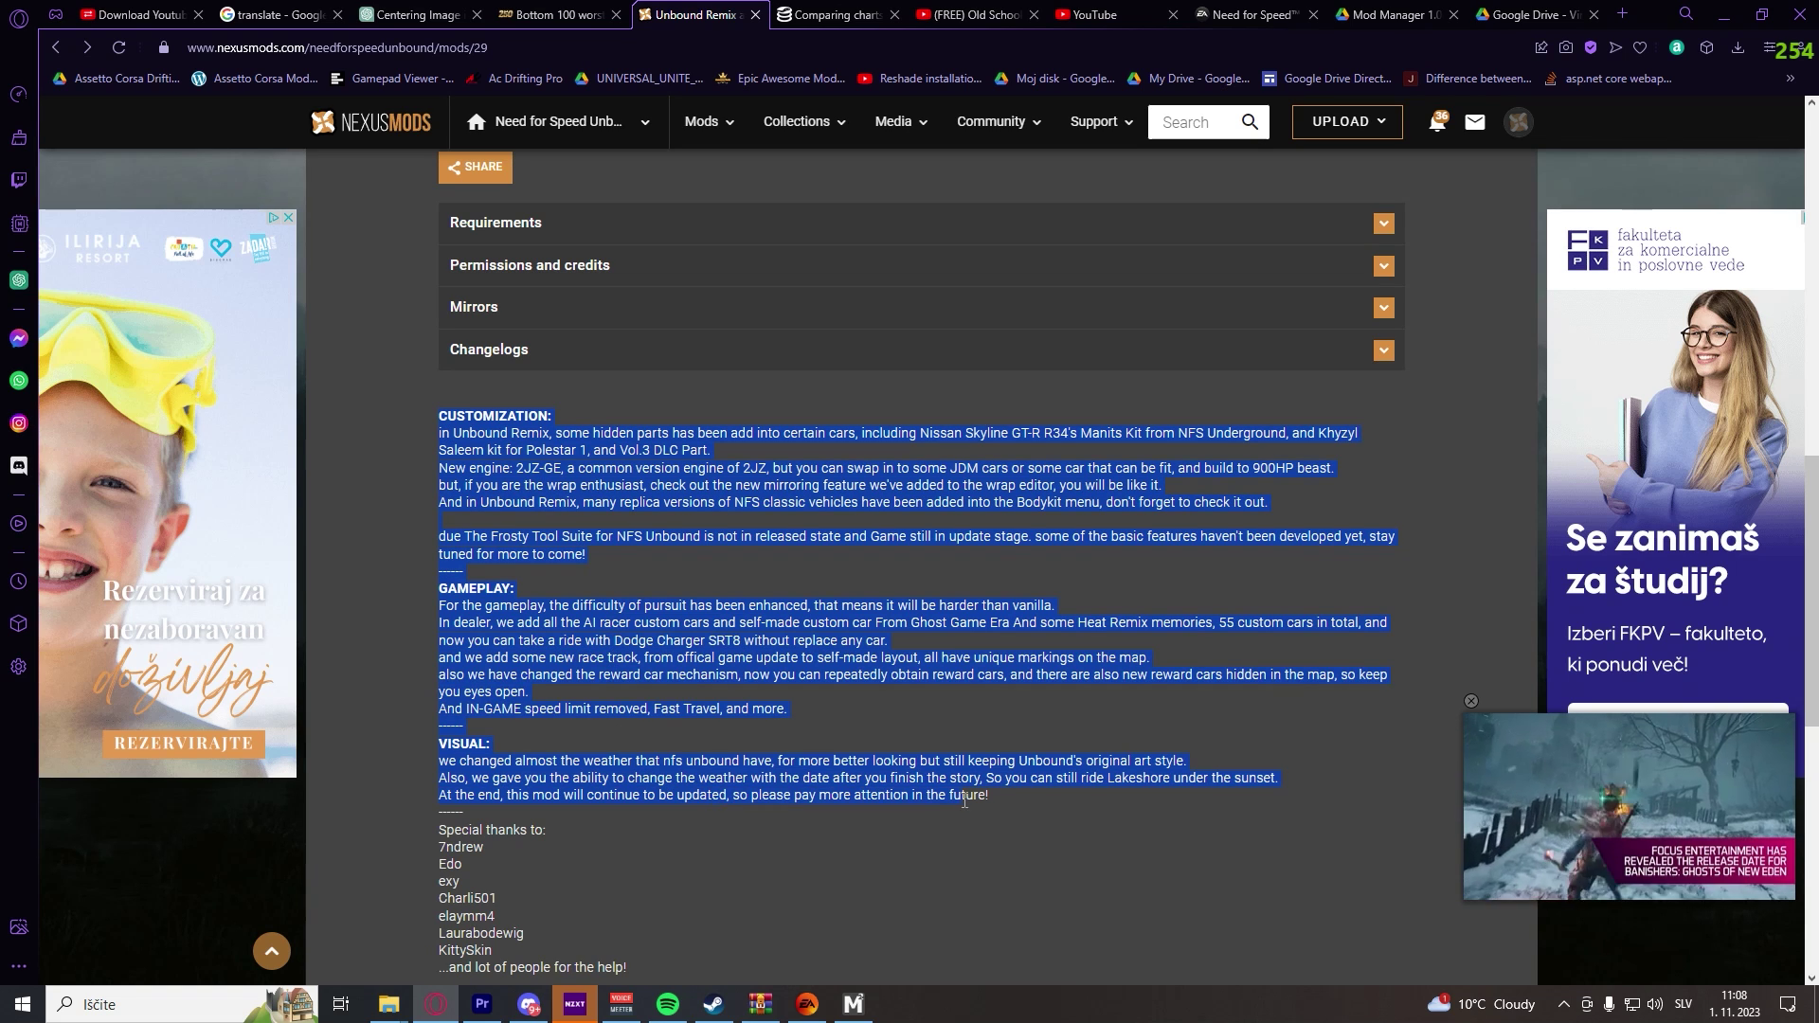
click(751, 812)
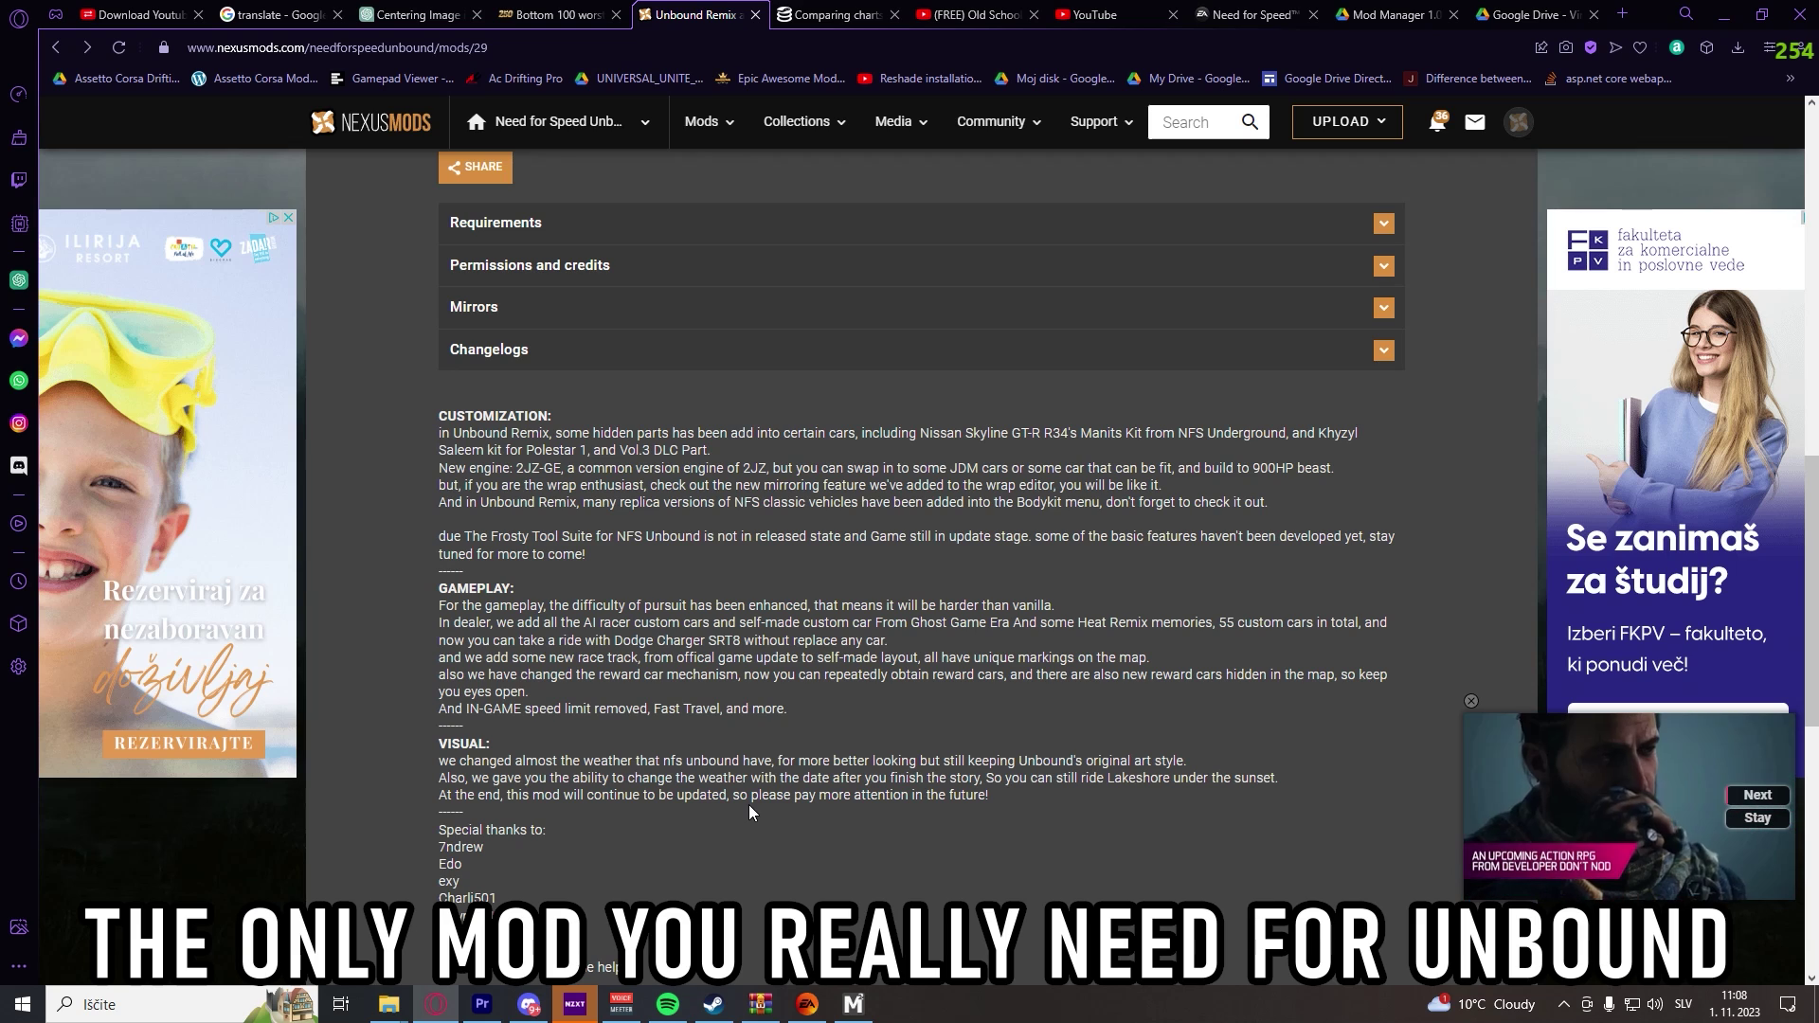
scroll(752, 812, up, 2)
scroll(748, 801, up, 3)
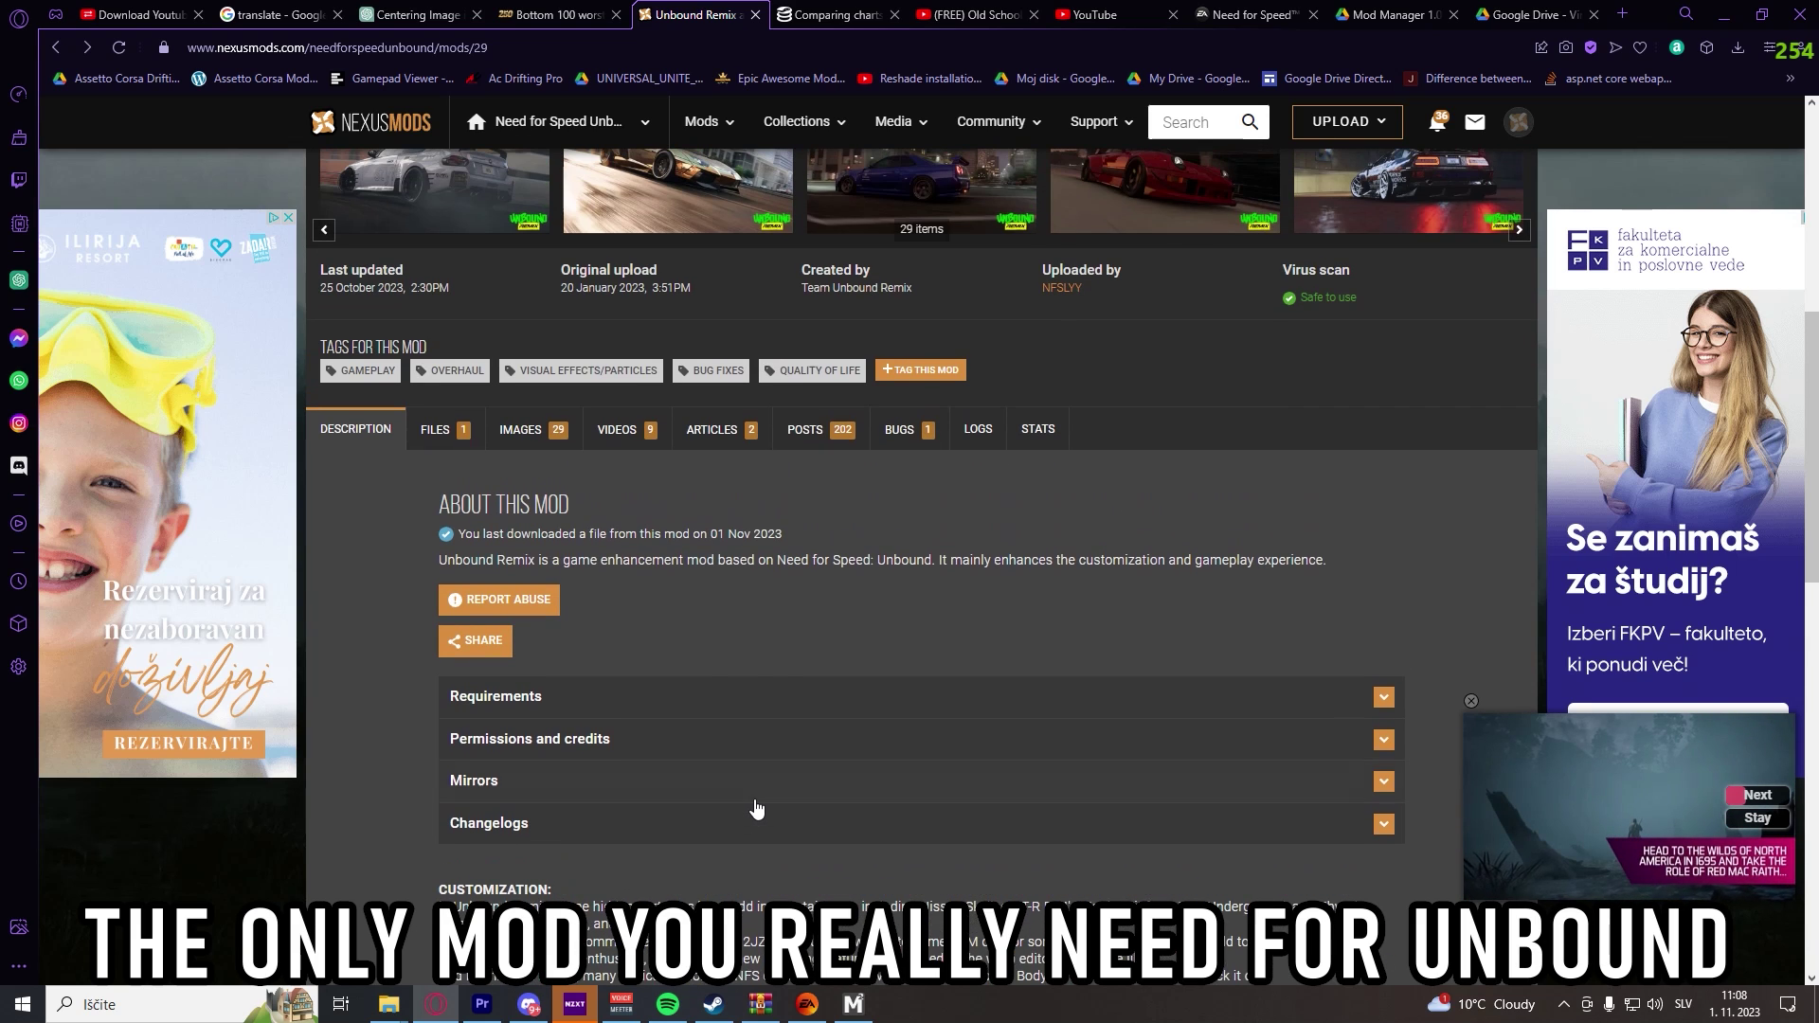
scroll(750, 612, up, 3)
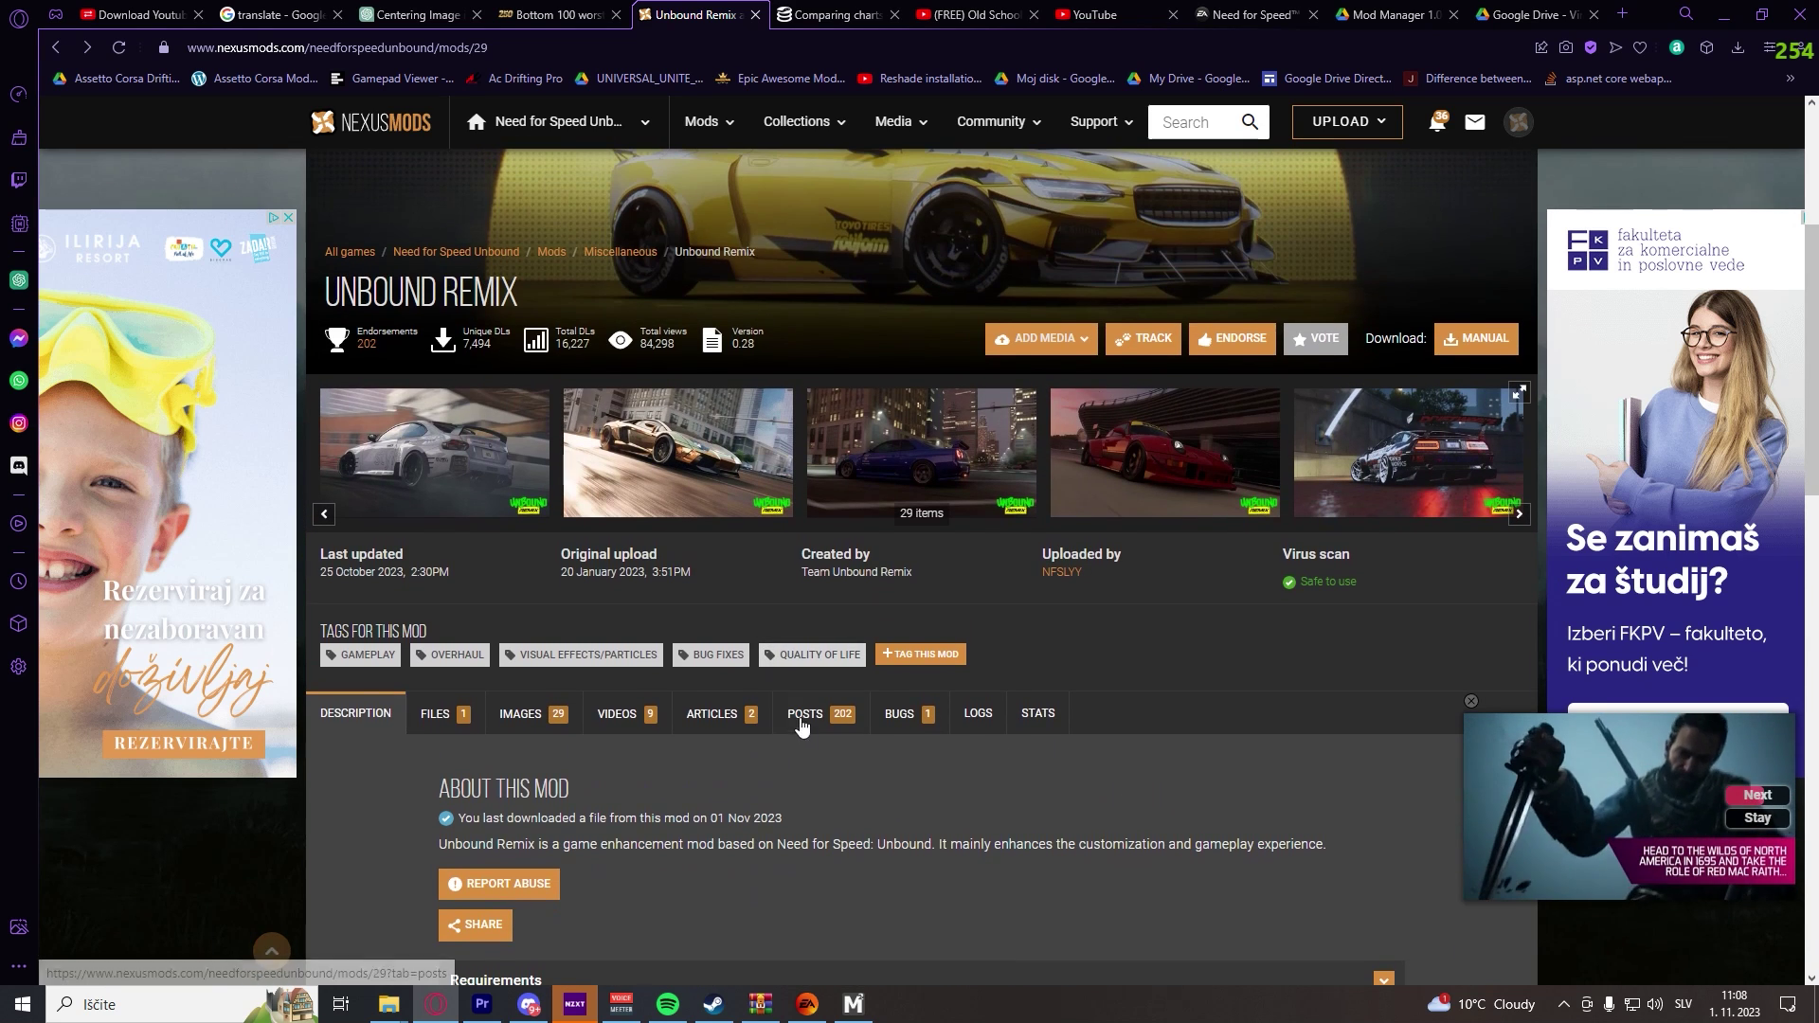
scroll(1059, 765, up, 2)
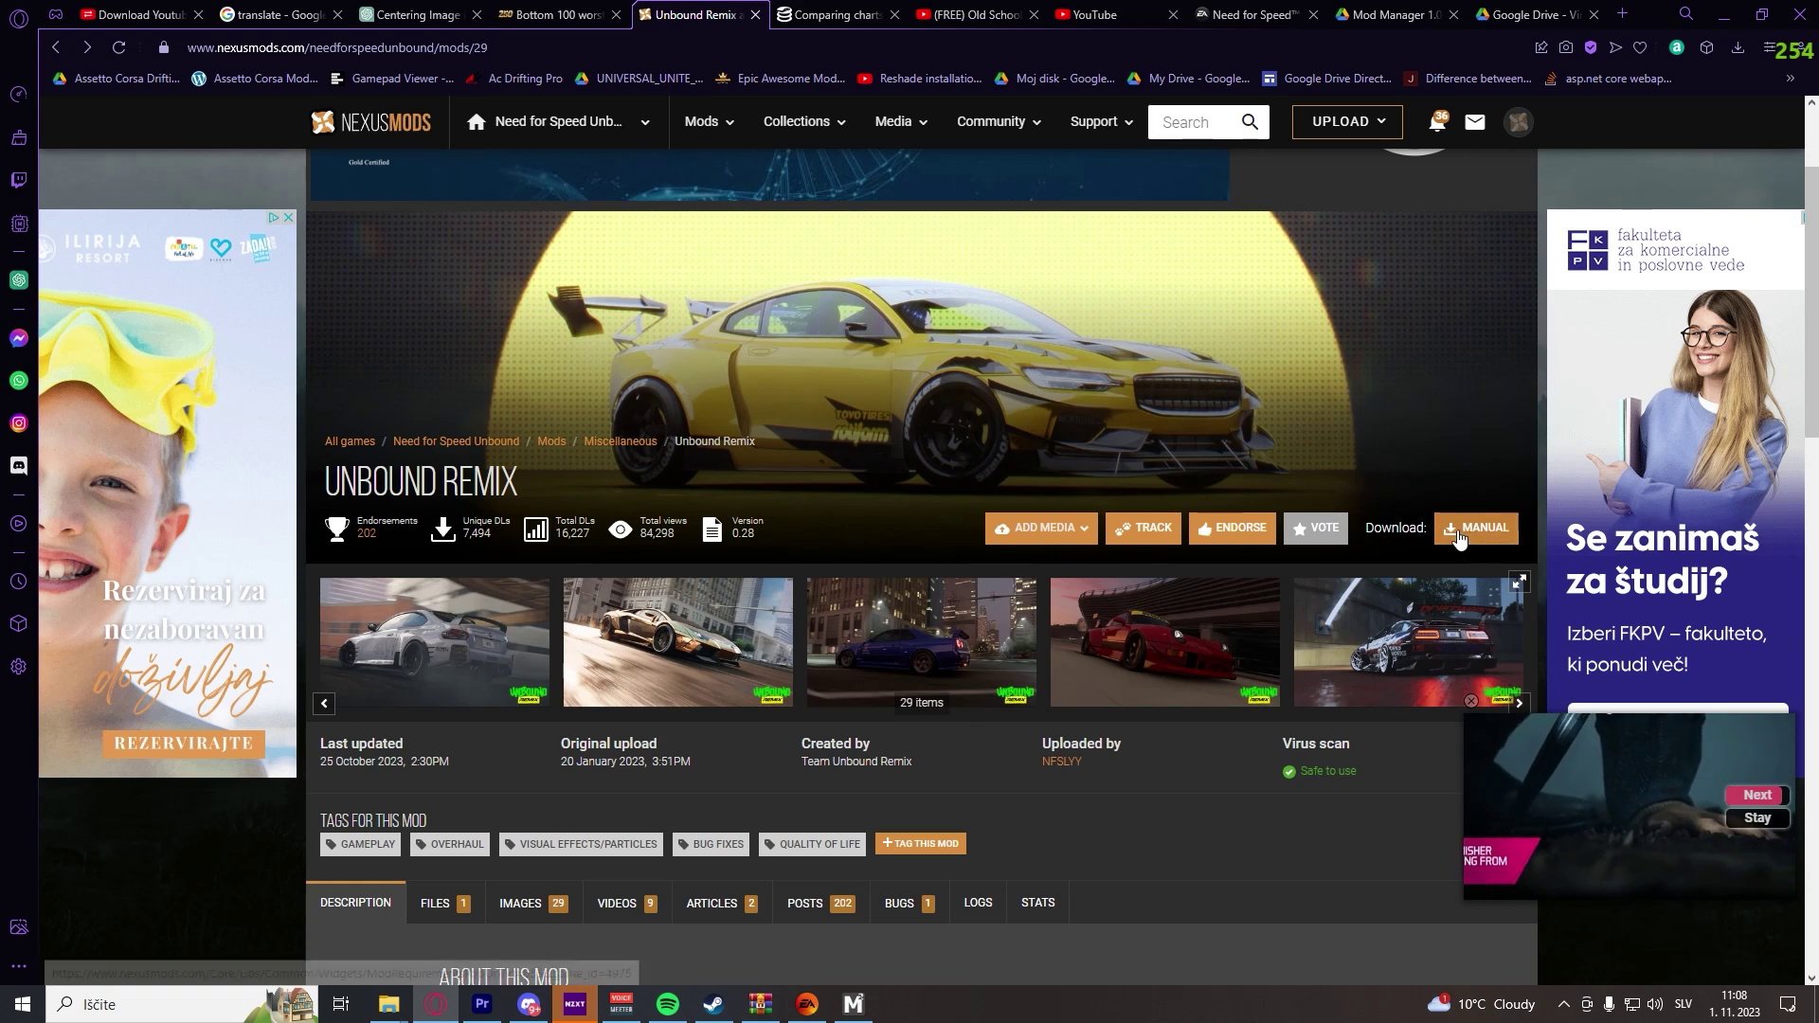
click(1464, 535)
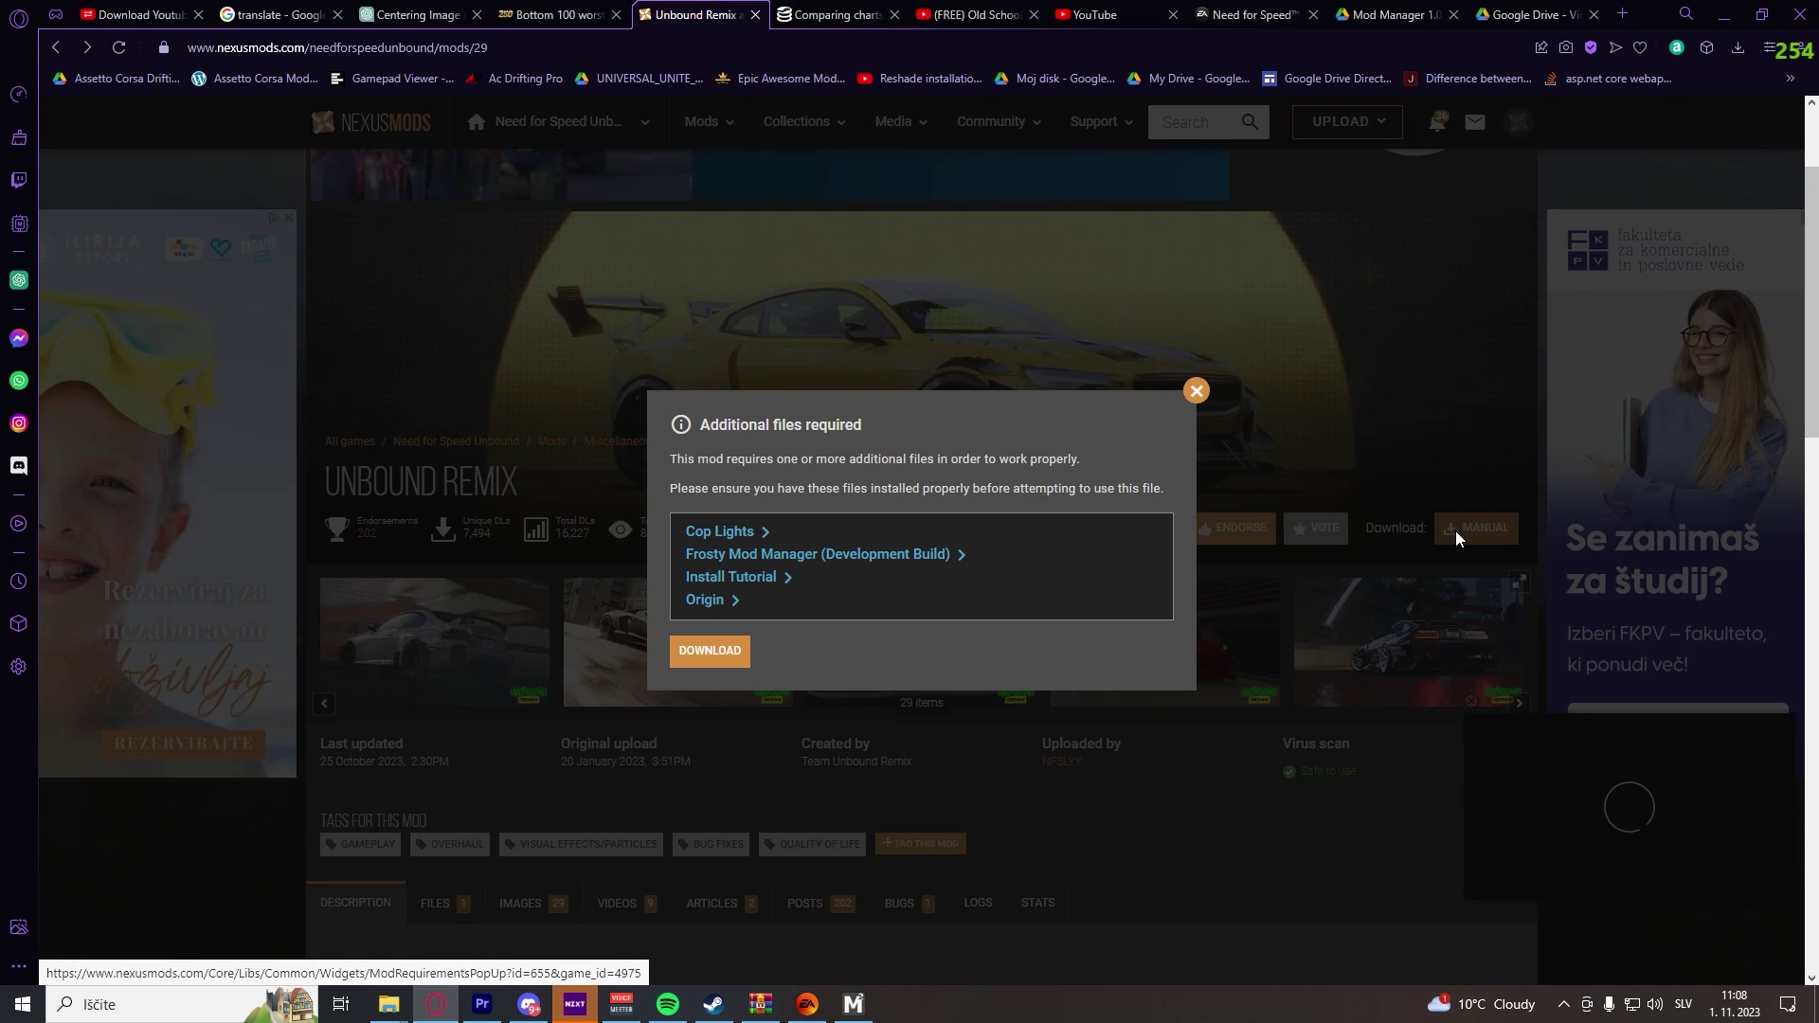
Slow-download the Unbound Remix 0.28 Release Version zip and open it in WinRAR
click(706, 660)
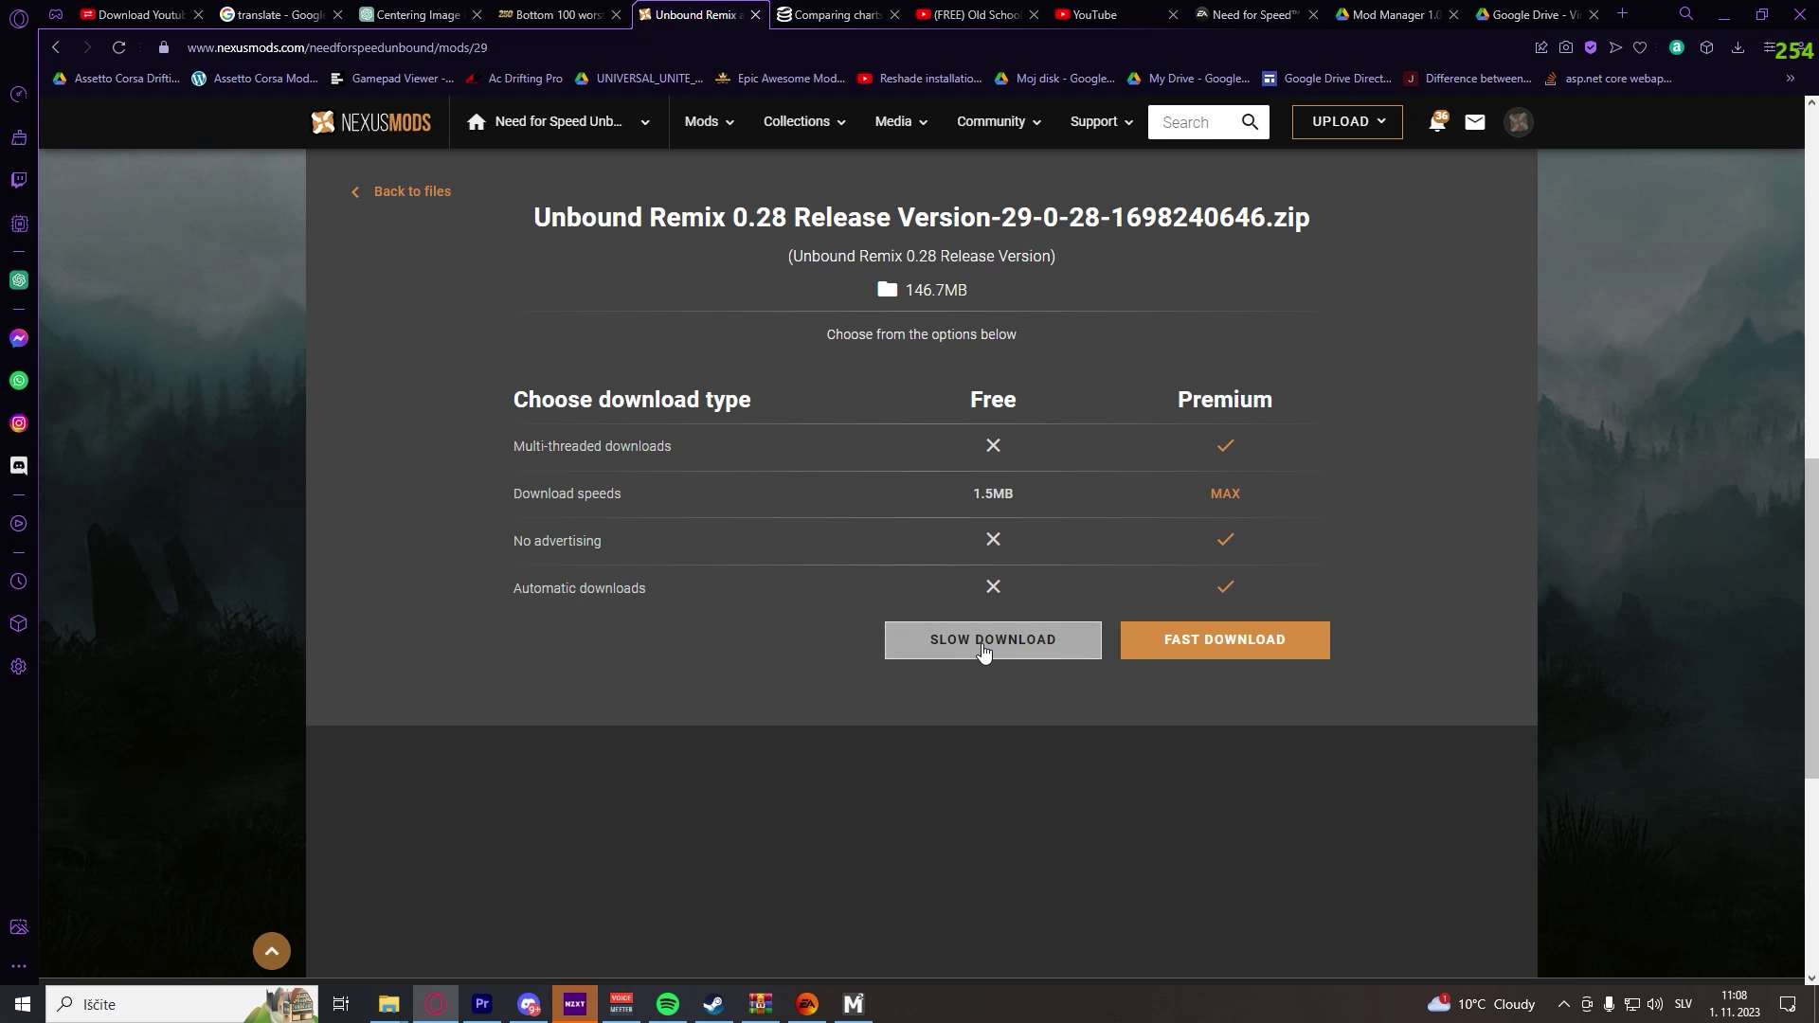
click(992, 640)
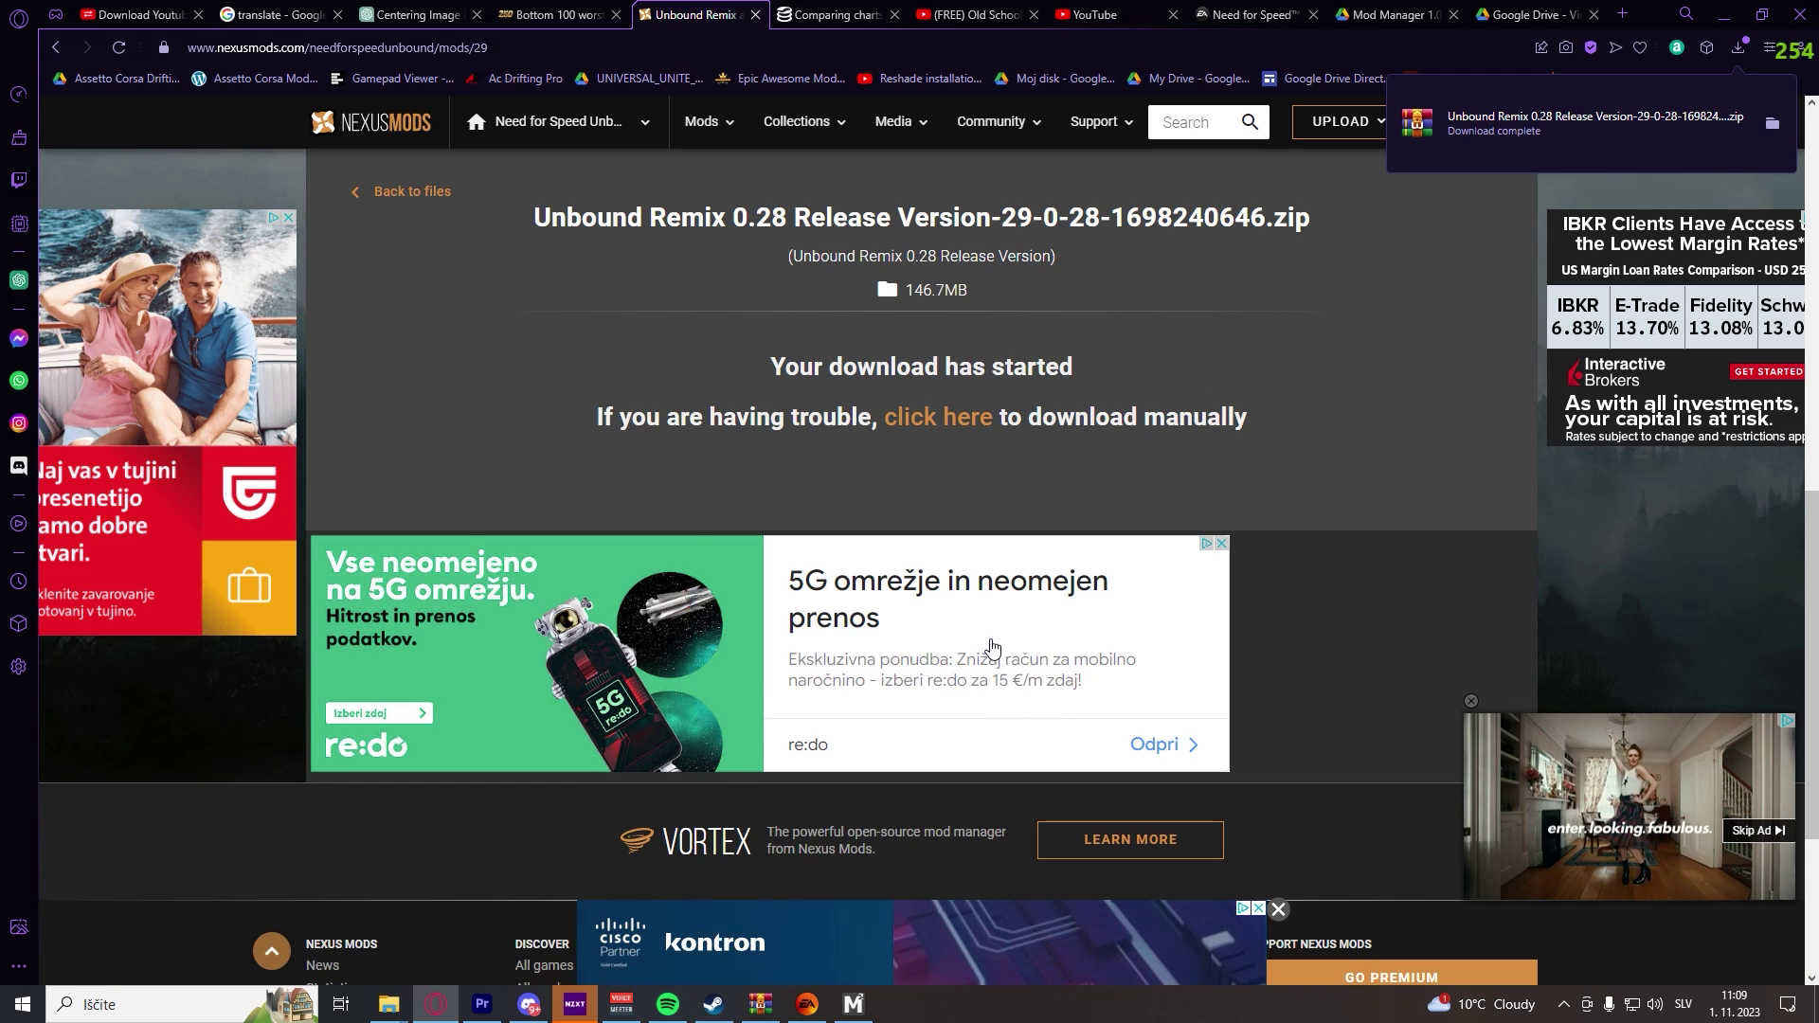
click(1492, 123)
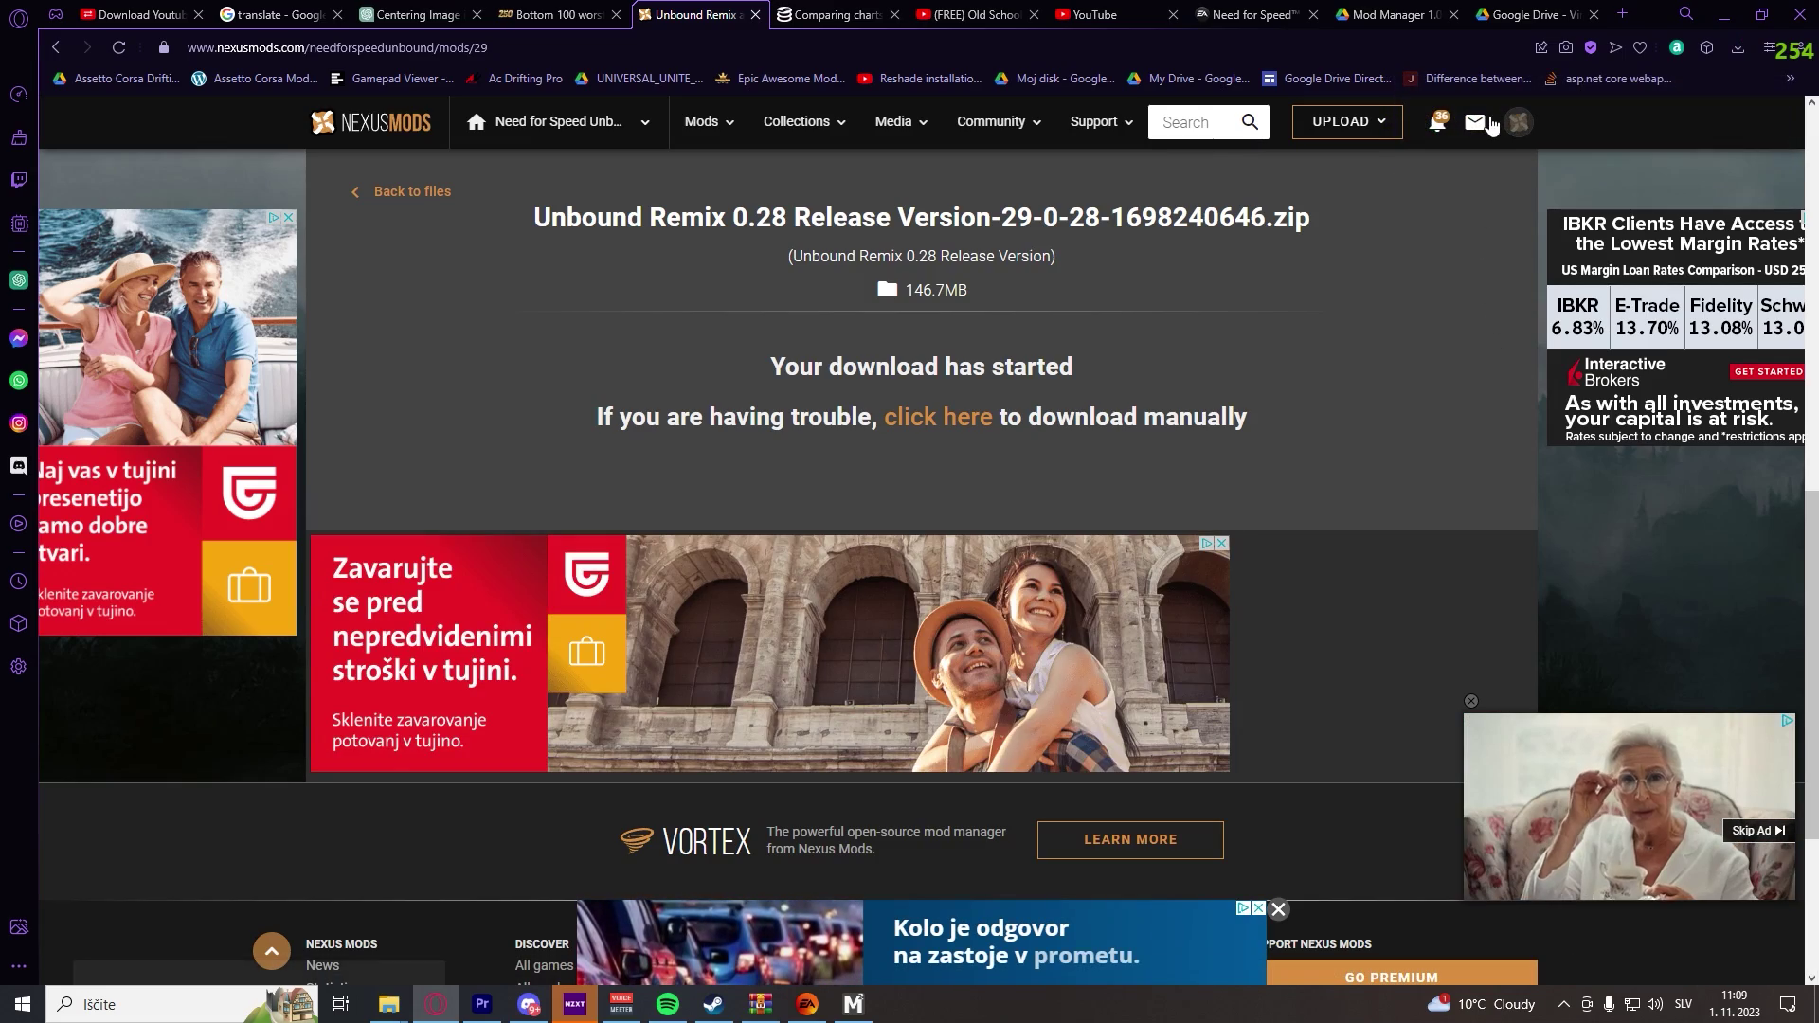
click(1270, 197)
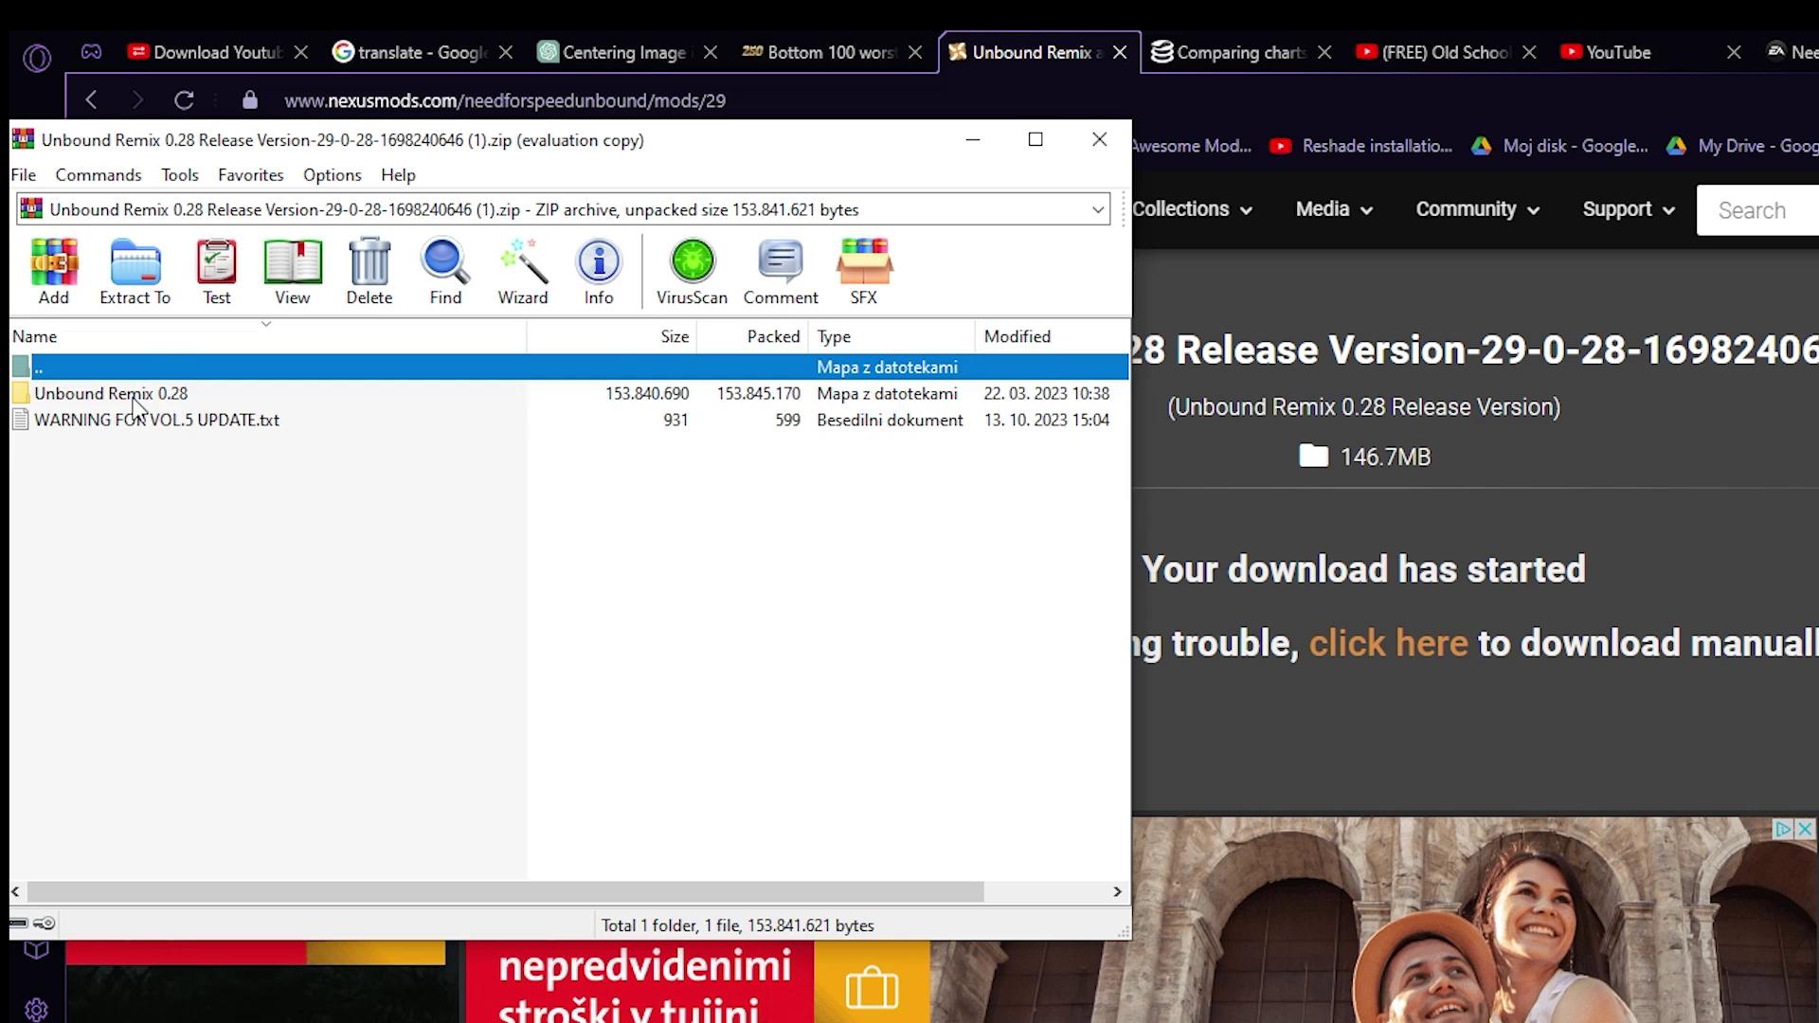
Open Unbound Remix 0.28 > mod in WinRAR to reveal Unbound Remix.fbpack
double_click(134, 396)
double_click(117, 391)
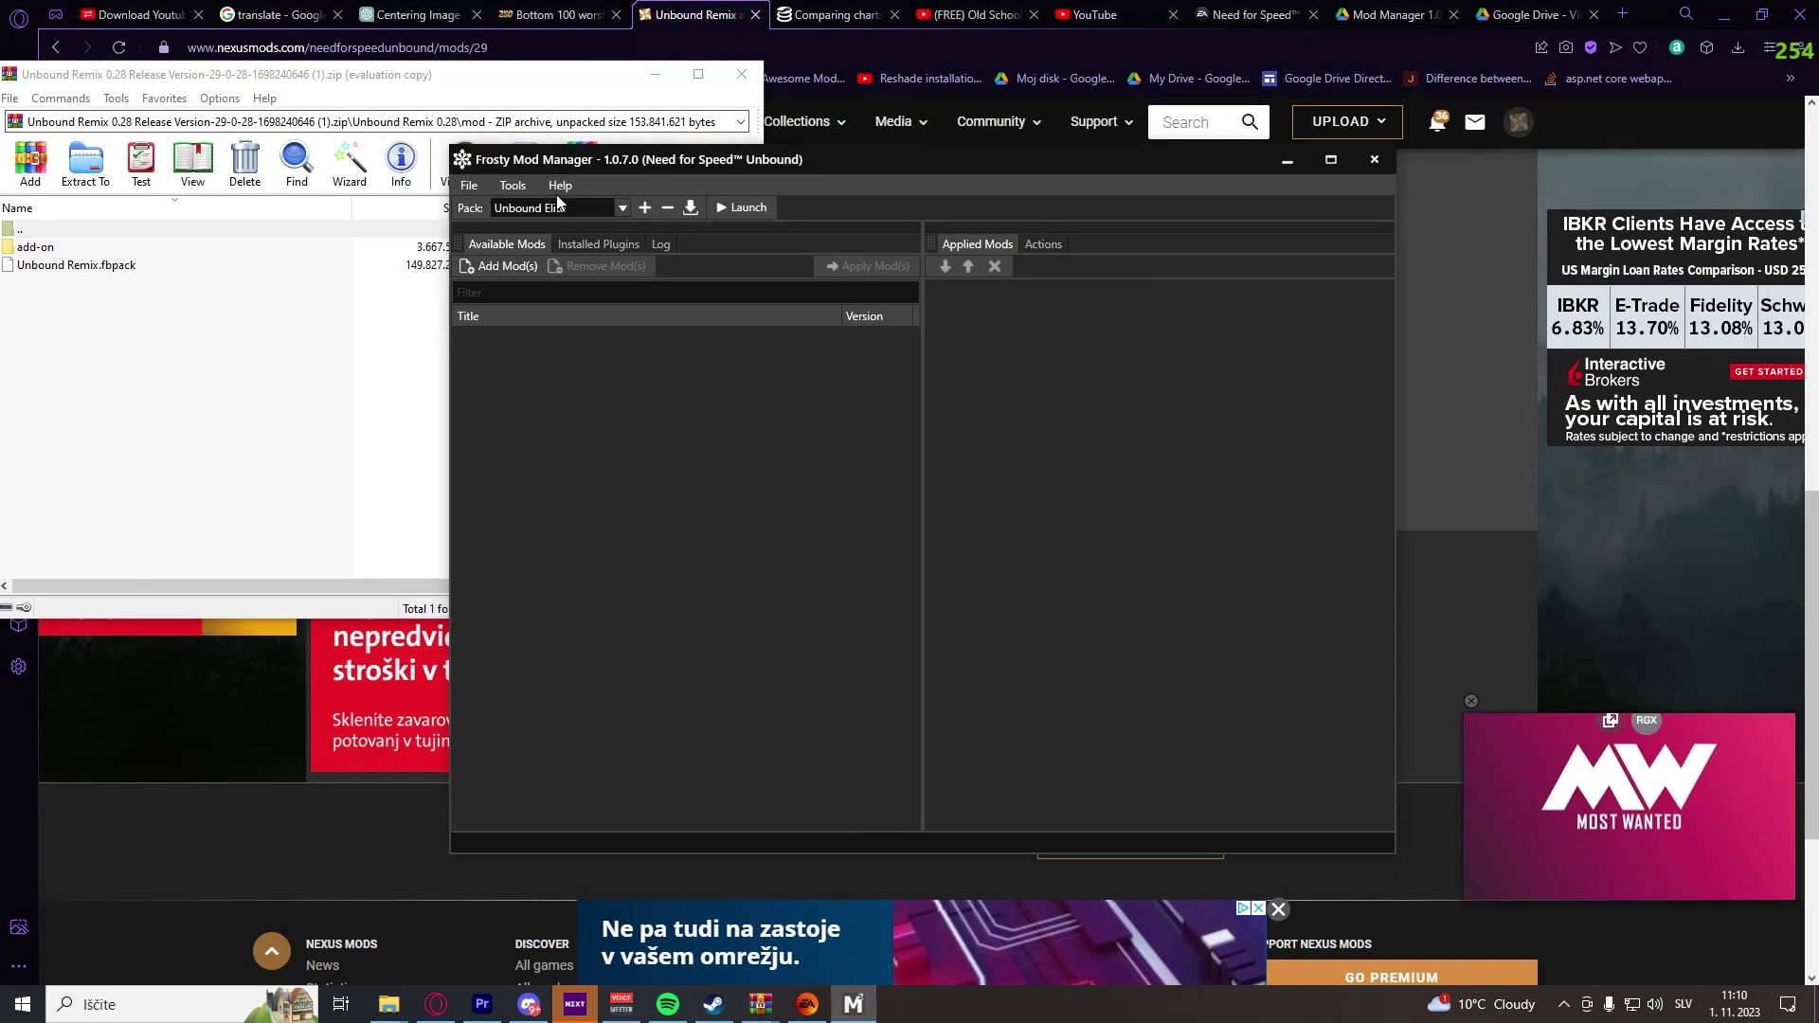
Import Unbound Remix.fbpack into Frosty Mod Manager and confirm the successful import
drag(671, 162, 945, 155)
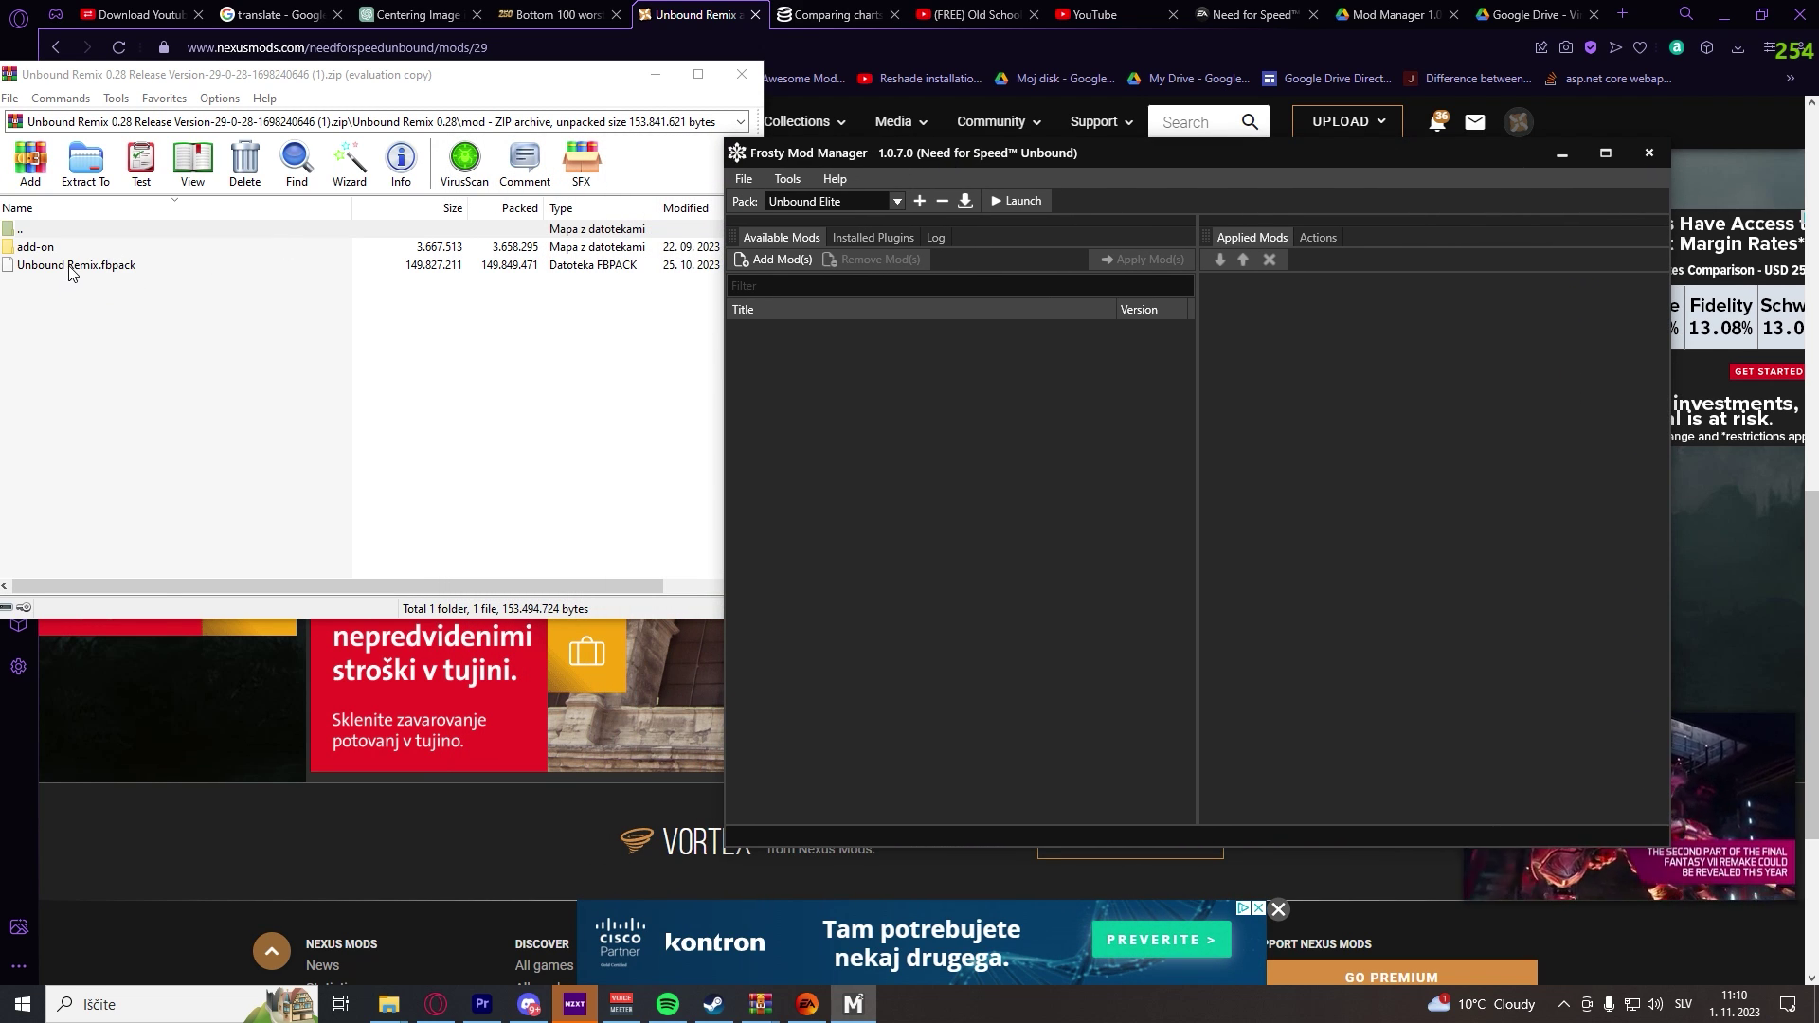
drag(69, 272, 958, 471)
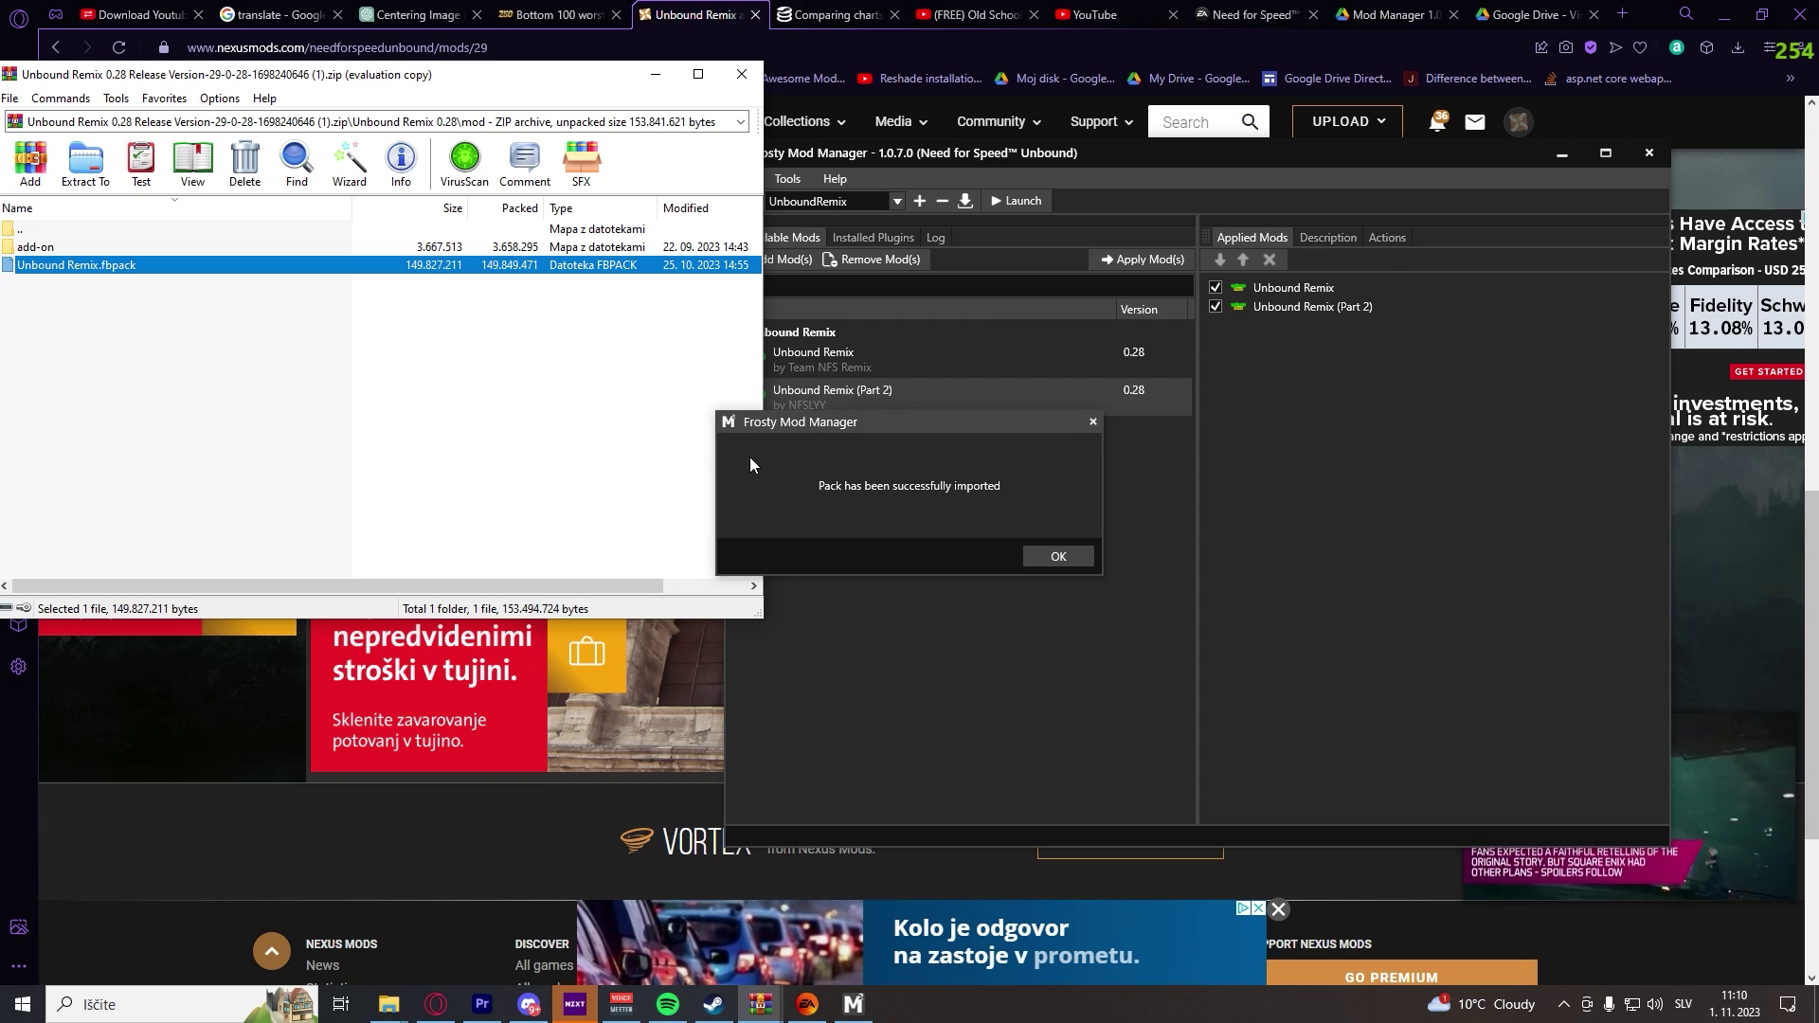
click(1049, 559)
Enable the Unbound Remix mod and launch Need for Speed Unbound with it applied
drag(1097, 163, 834, 164)
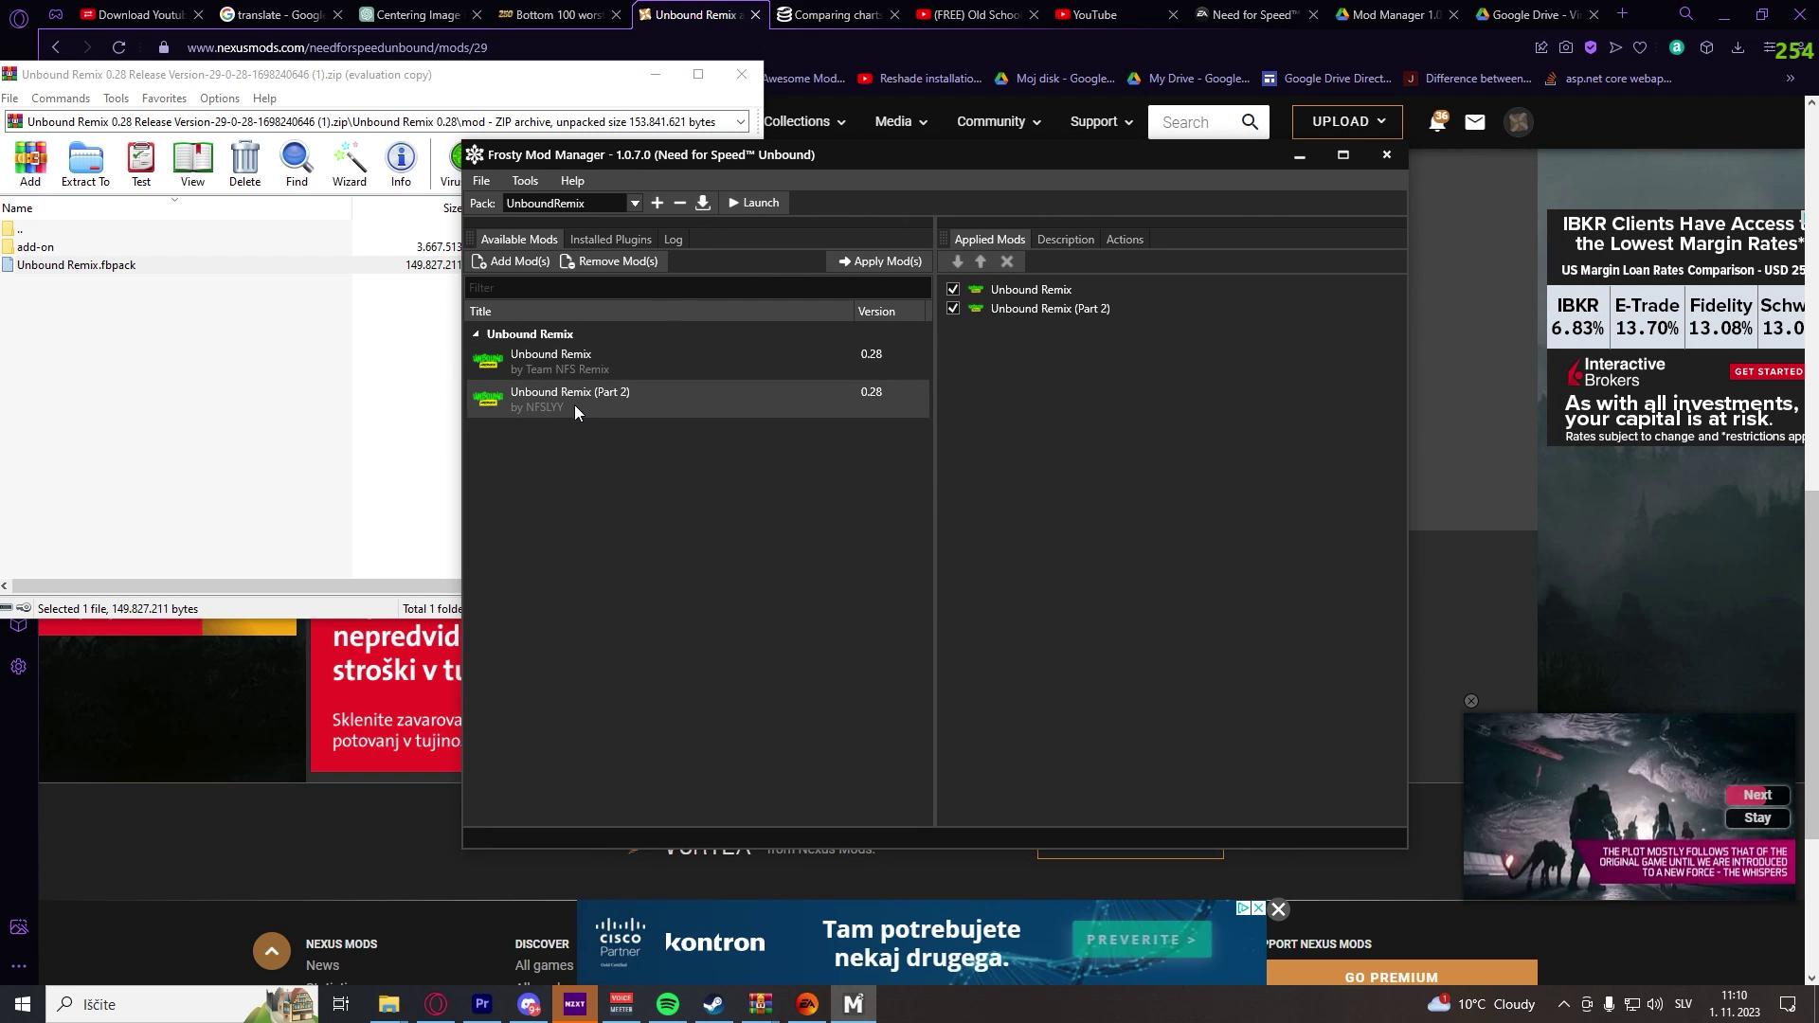
click(953, 290)
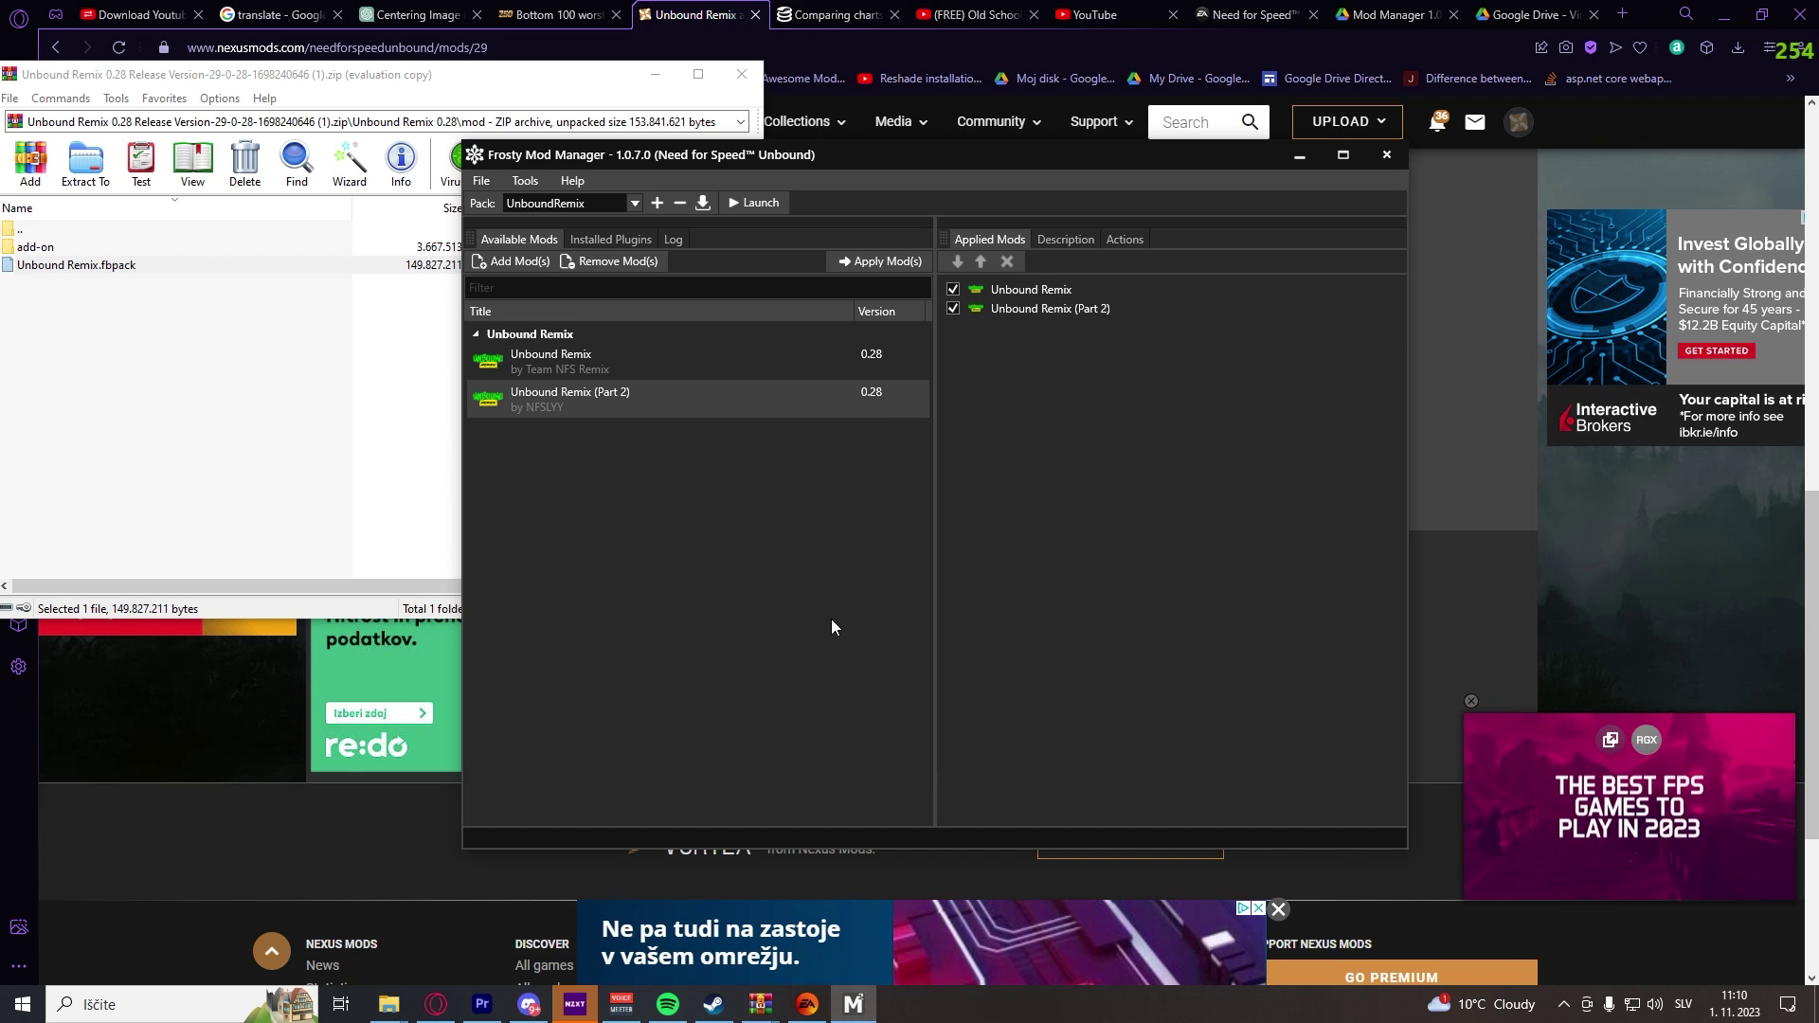
click(741, 203)
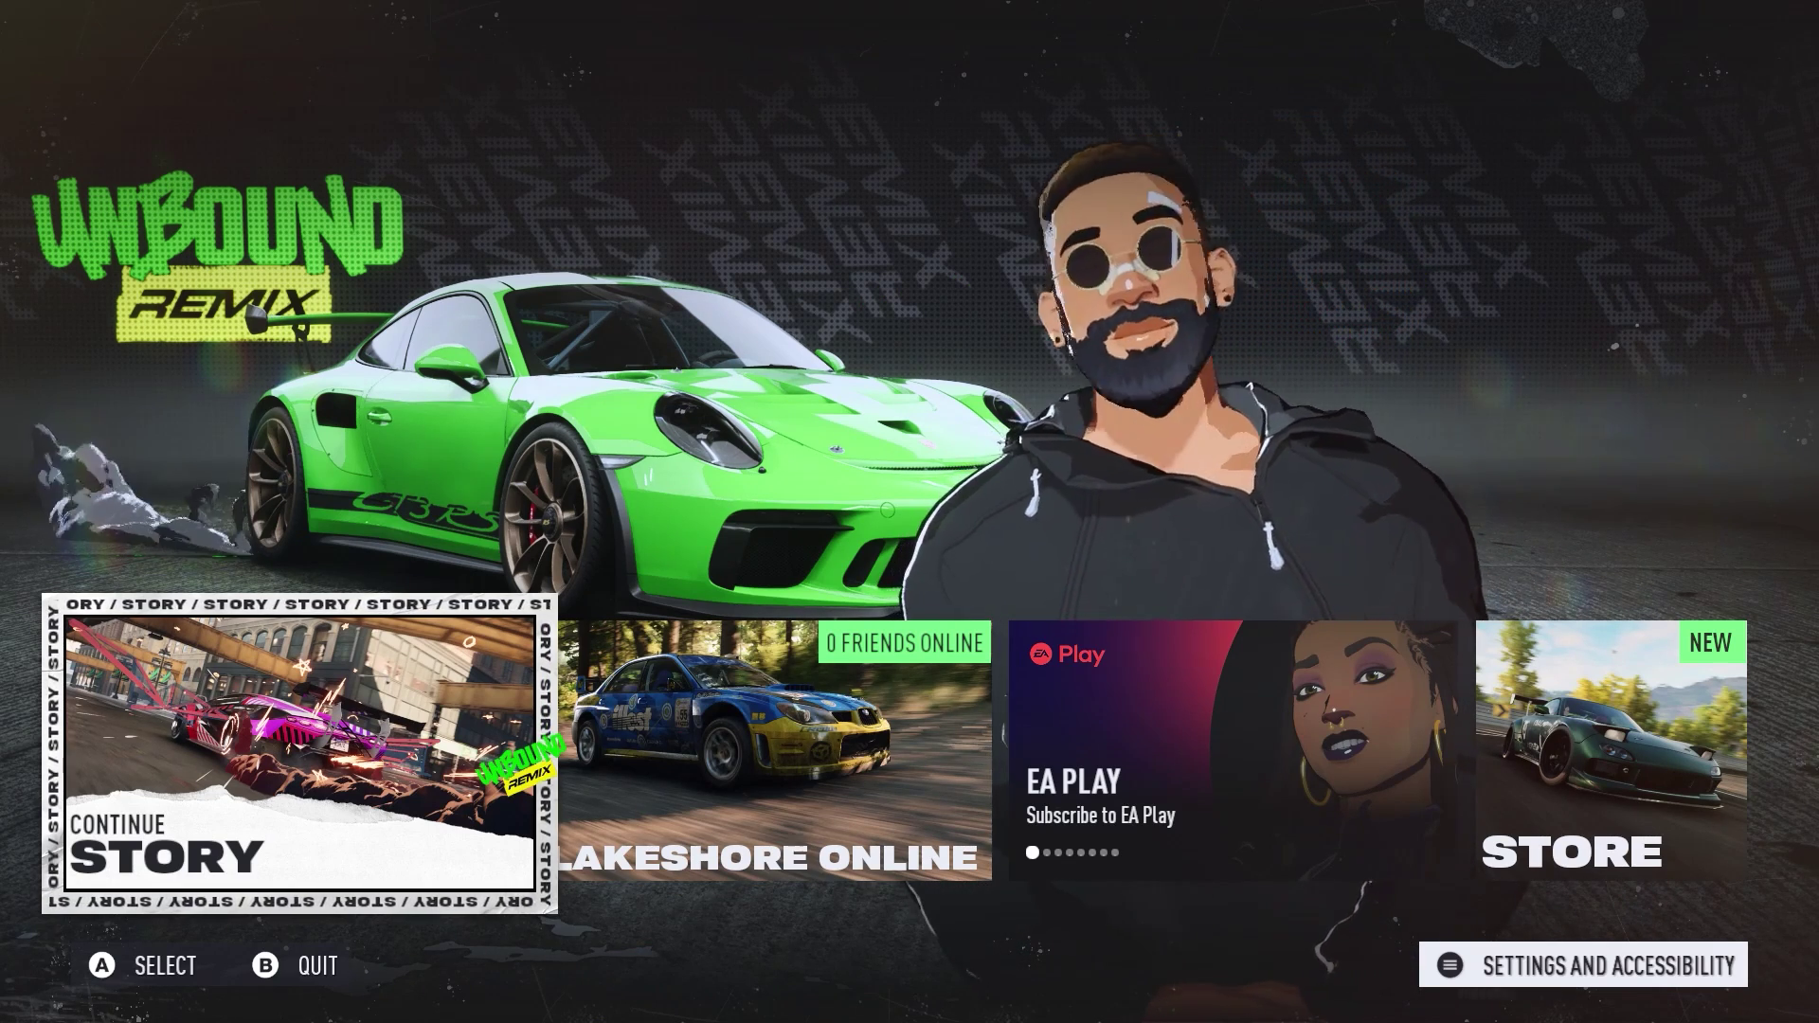
Get past the Unbound Remix title screen into Rides and highlight Buy and Sell
click(768, 758)
click(1232, 748)
click(767, 758)
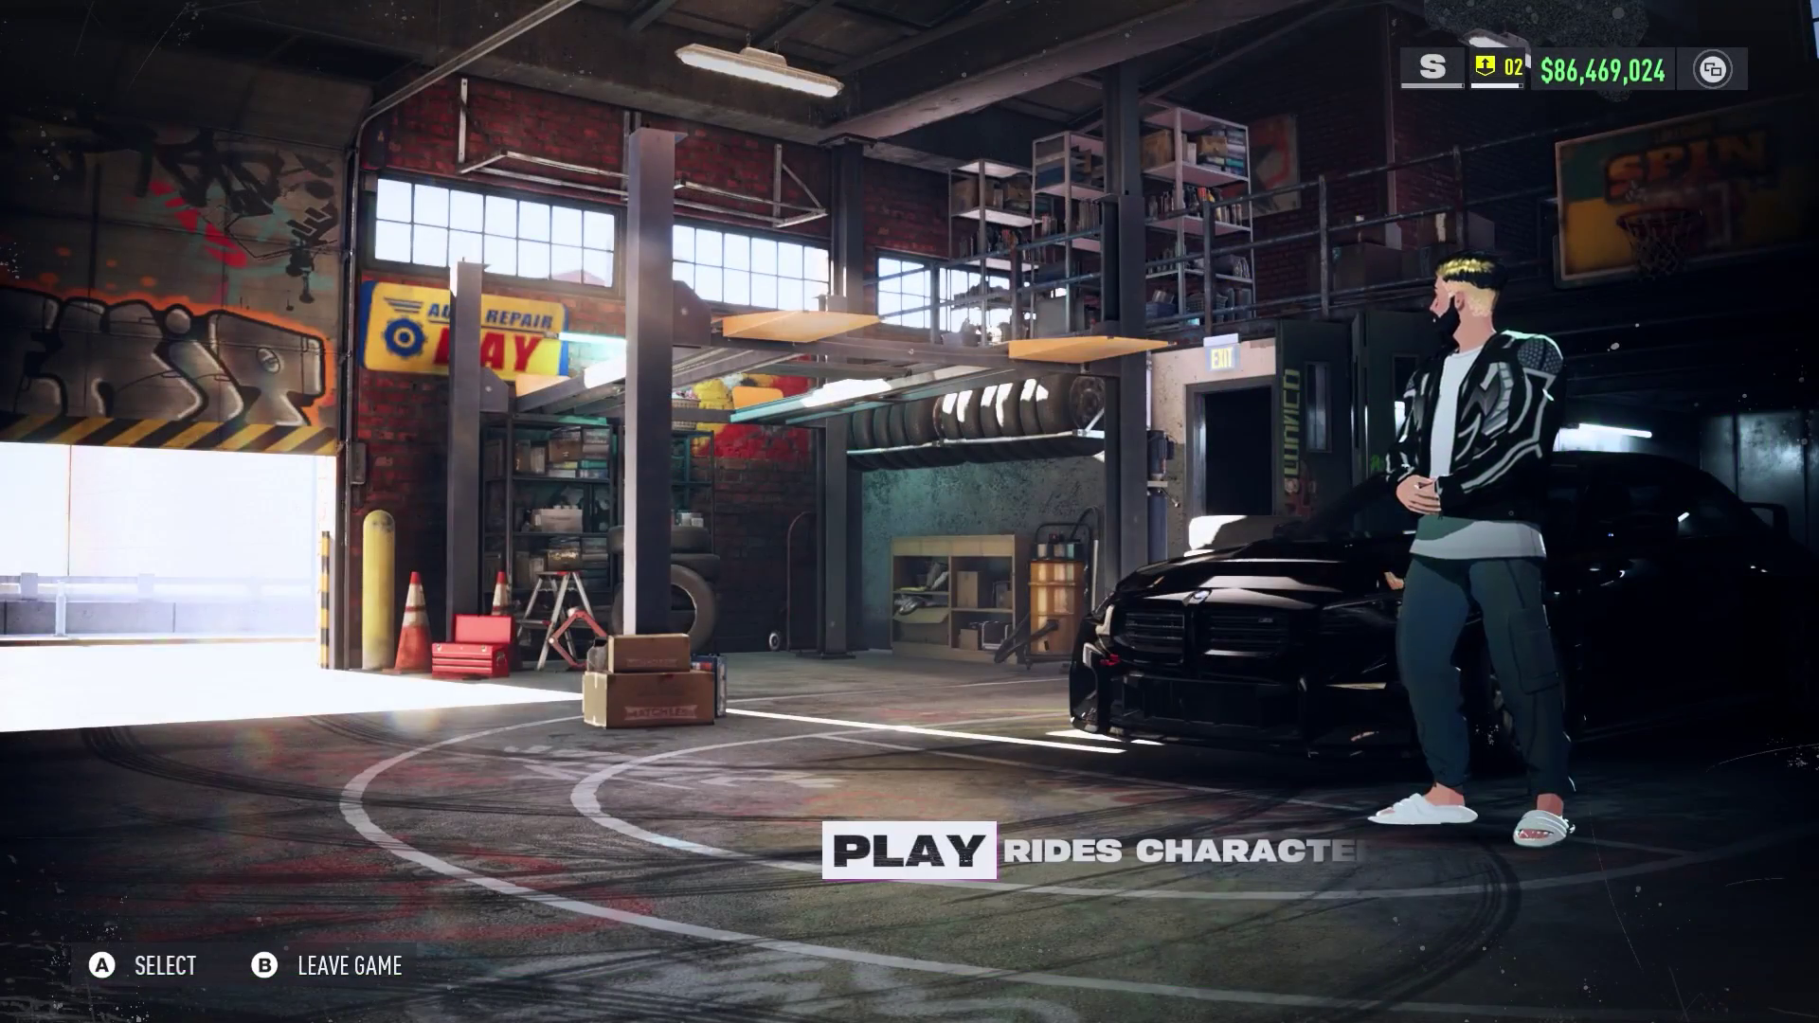
key(Right)
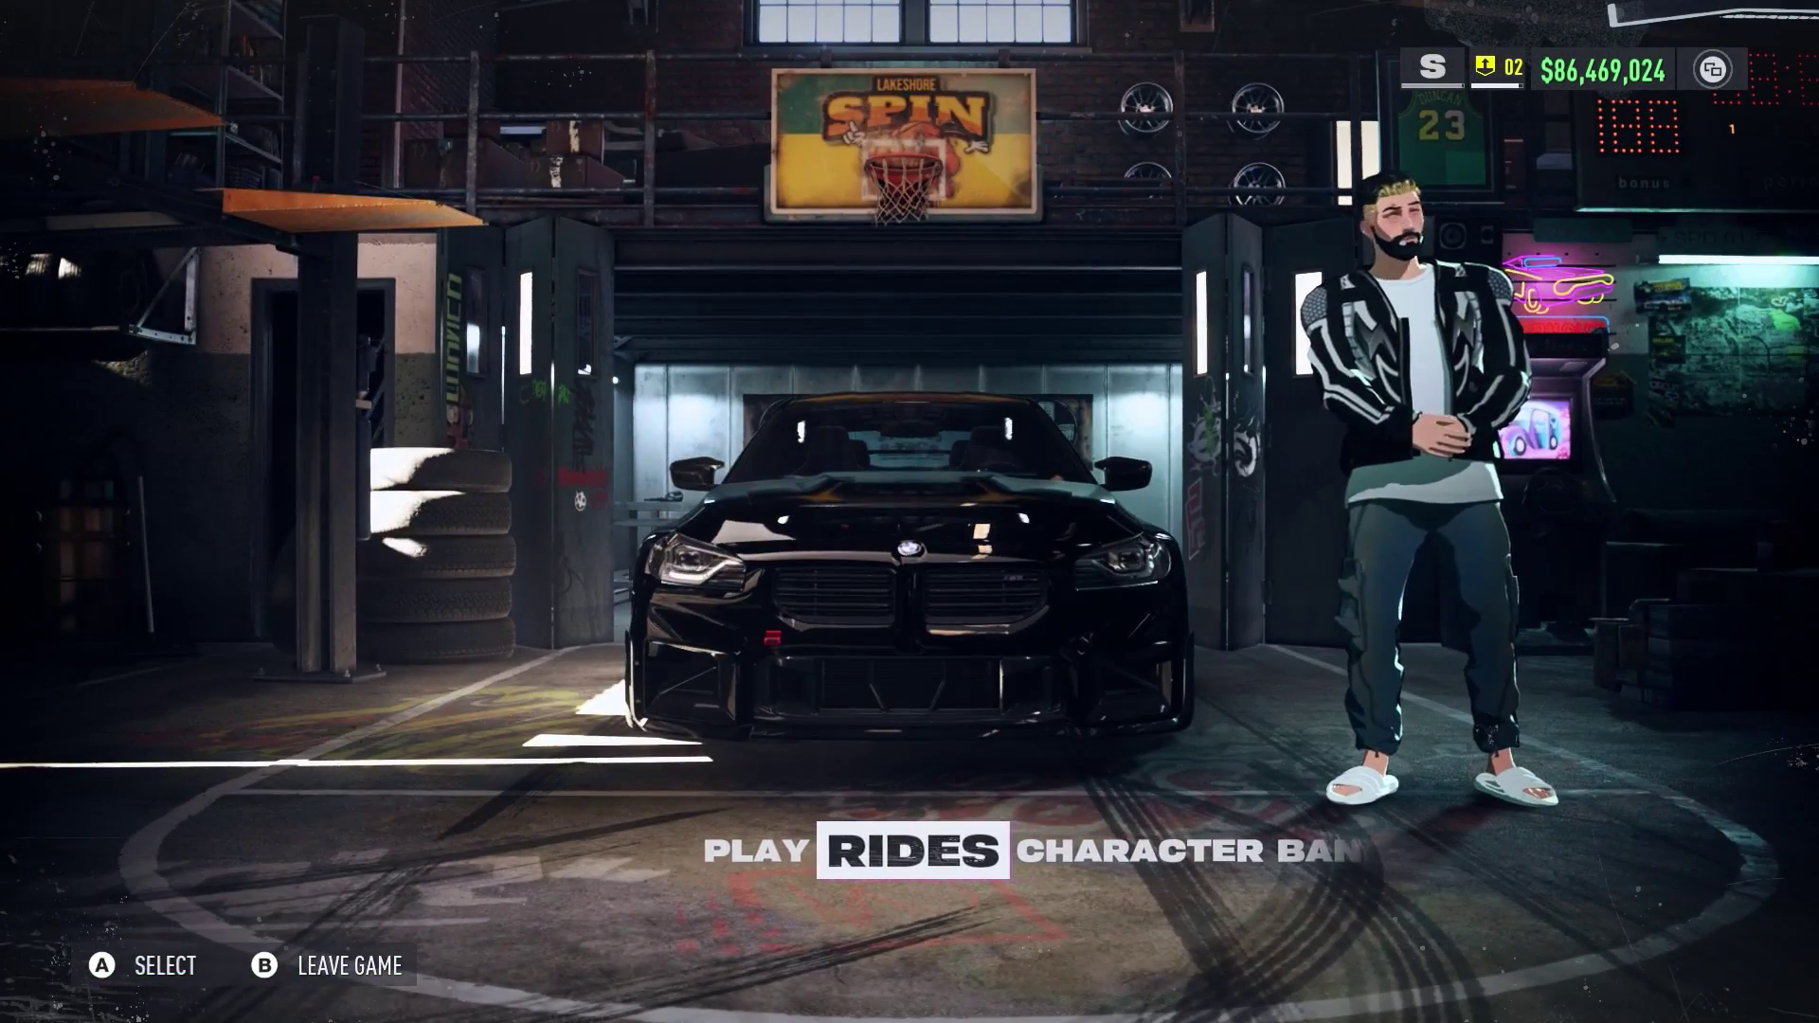
key(Return)
key(Down)
key(Down)
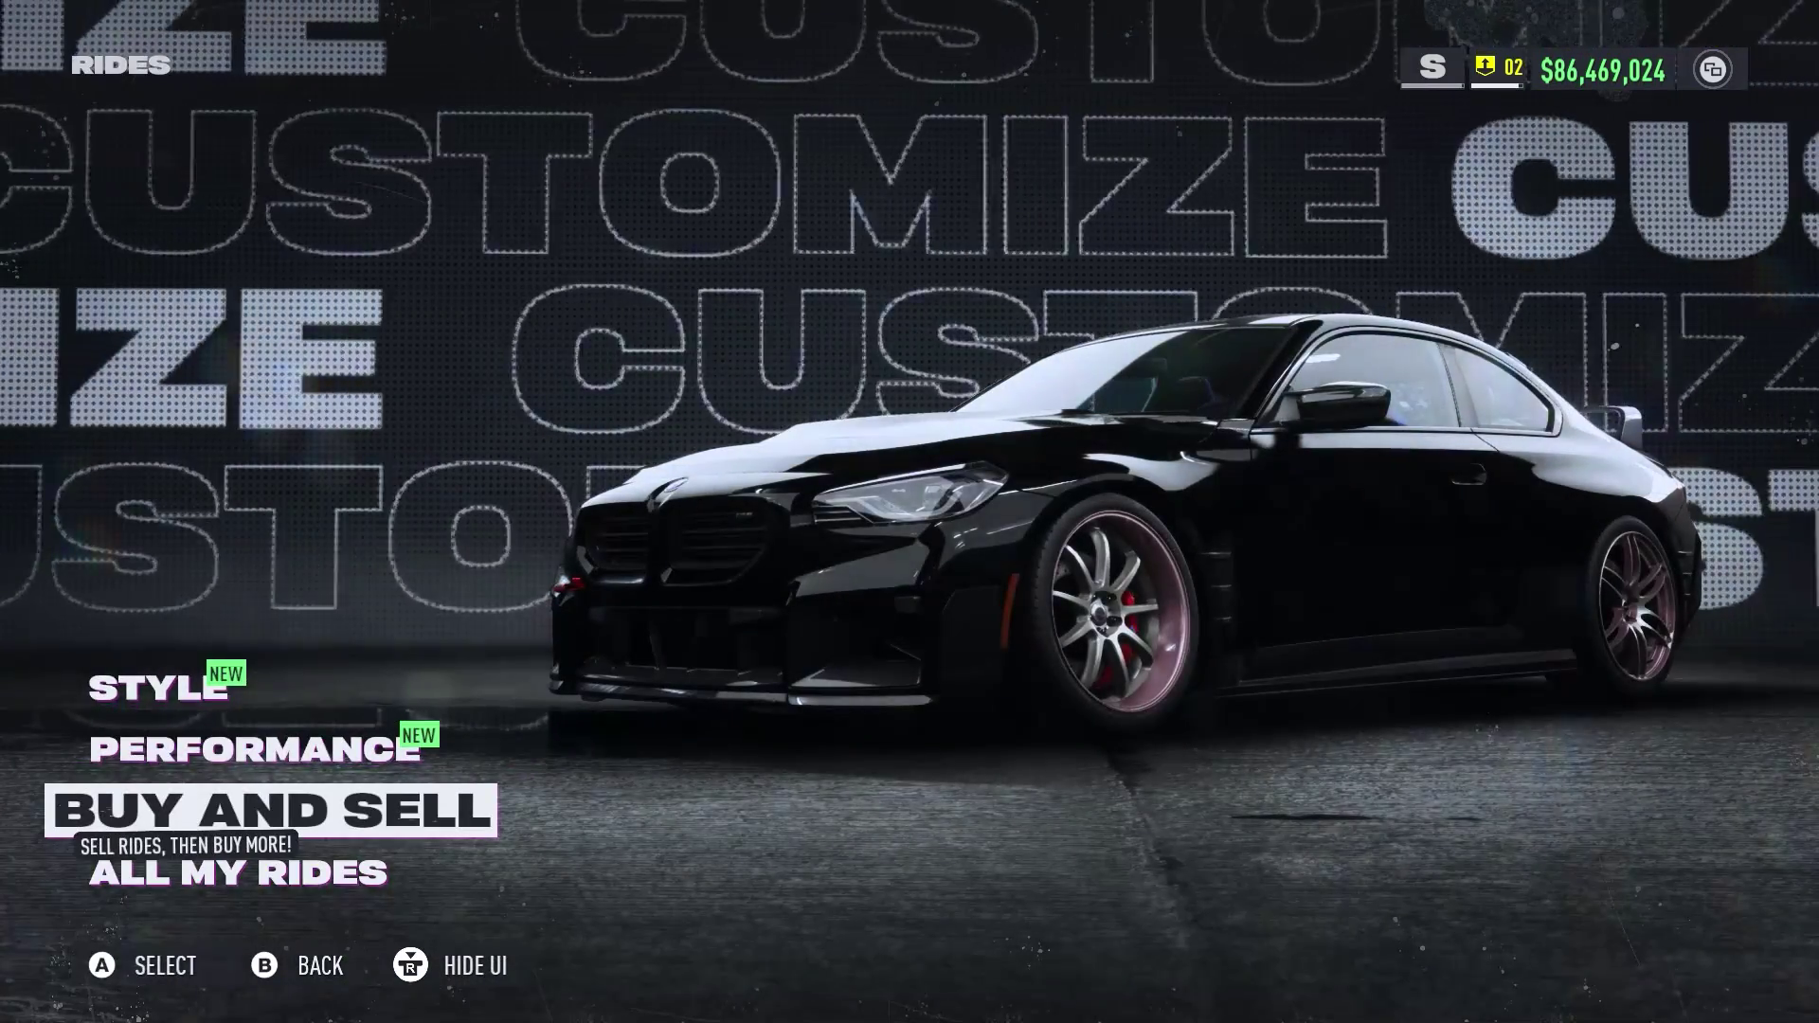
Browse the Buy Custom cars, trying to buy the Volkswagen Beetle Legendary Custom
key(Return)
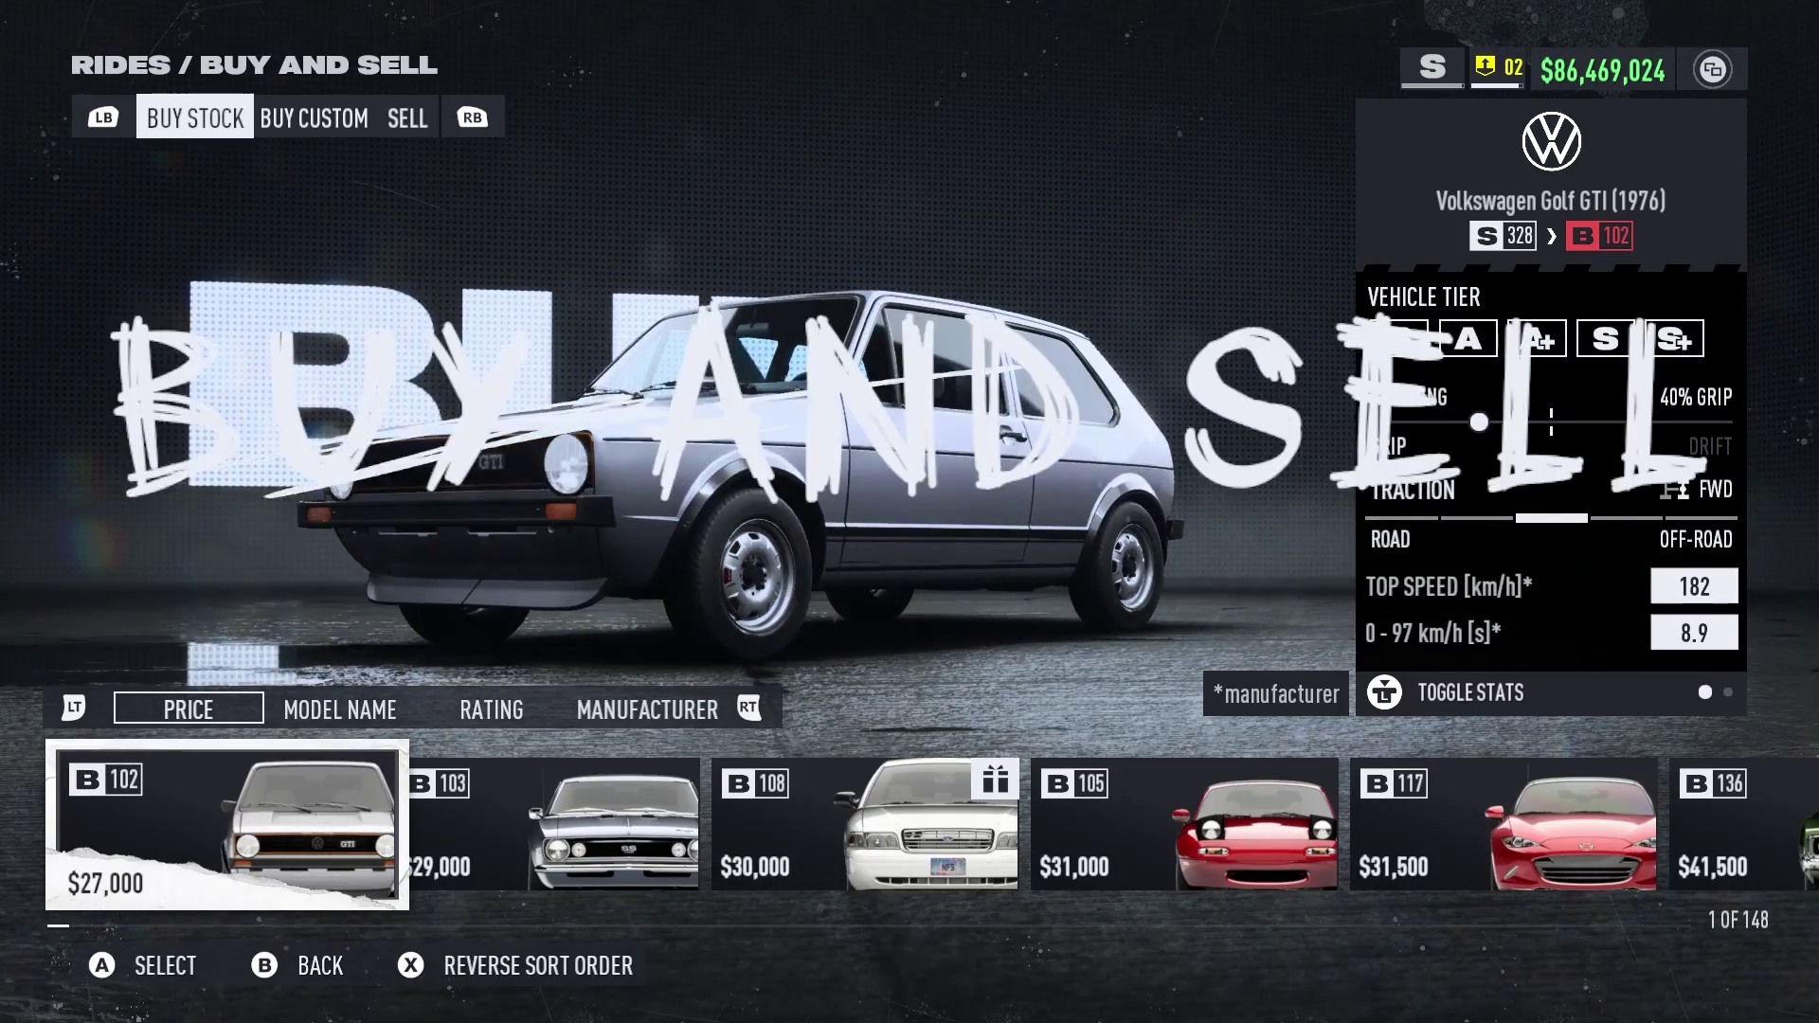
key(e)
key(e)
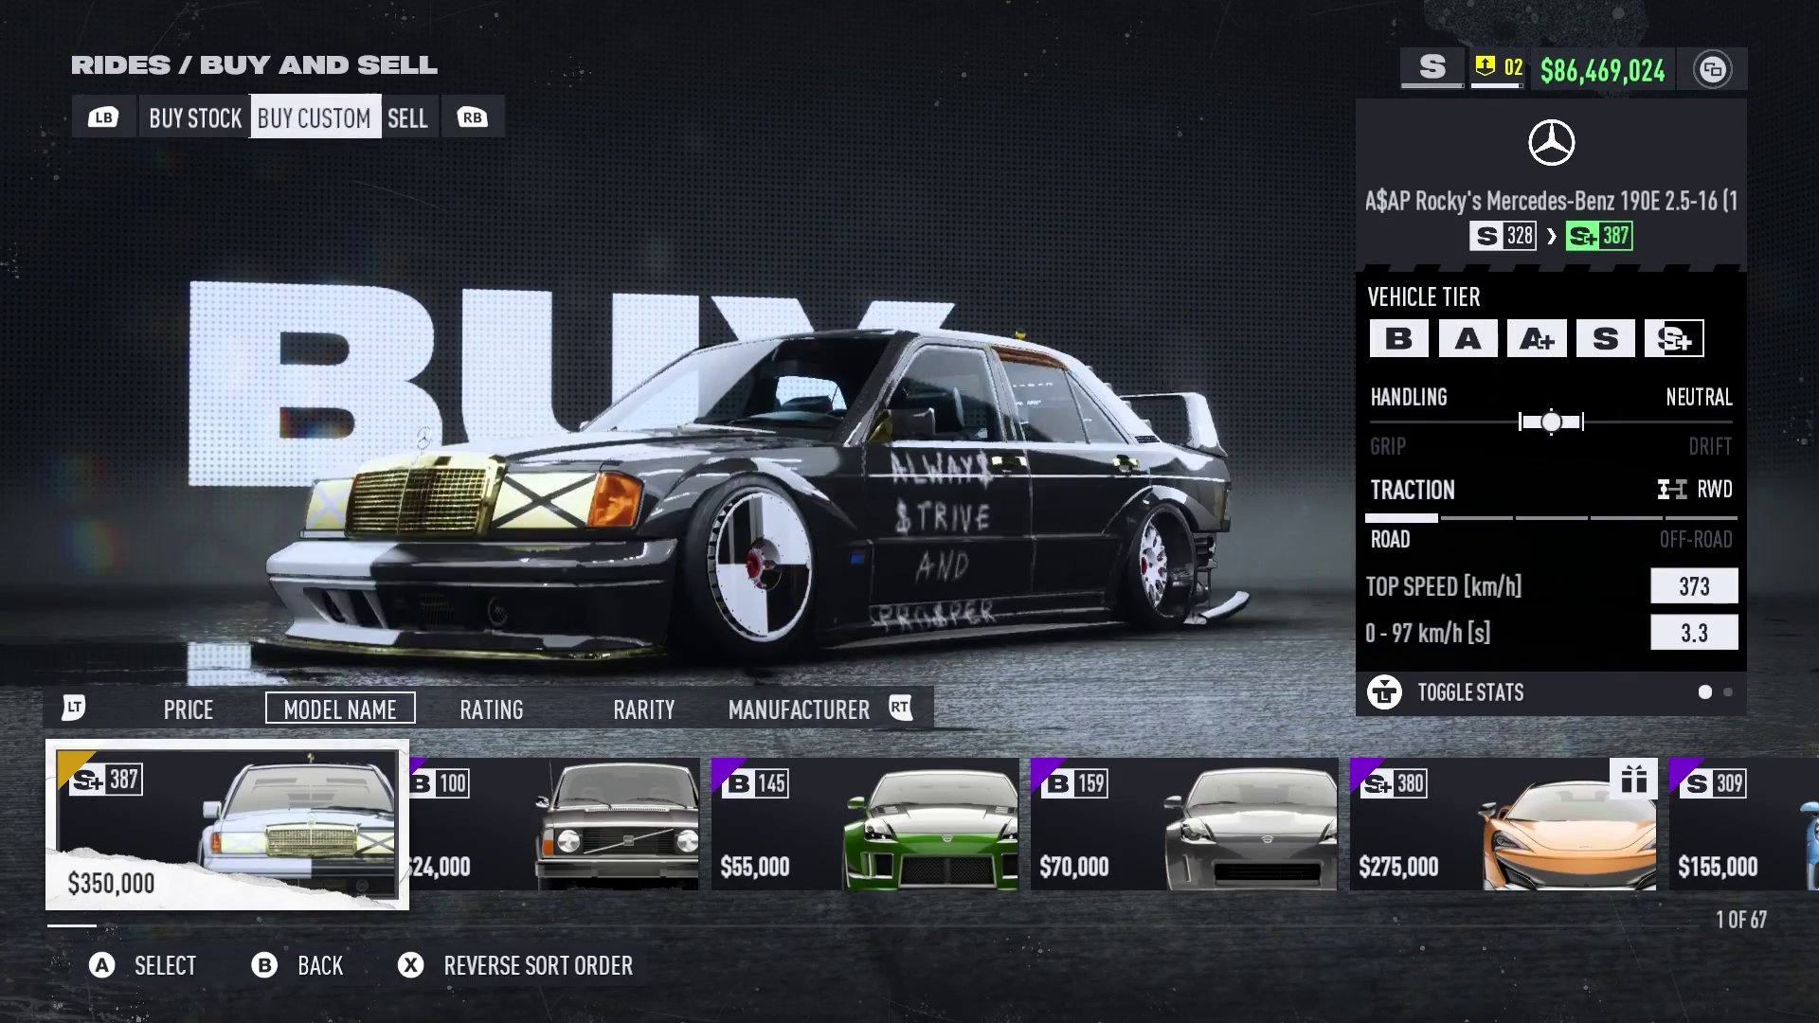
key(Right)
key(Right)
key(Right)
key(Right)
key(Right)
key(Right)
key(Right)
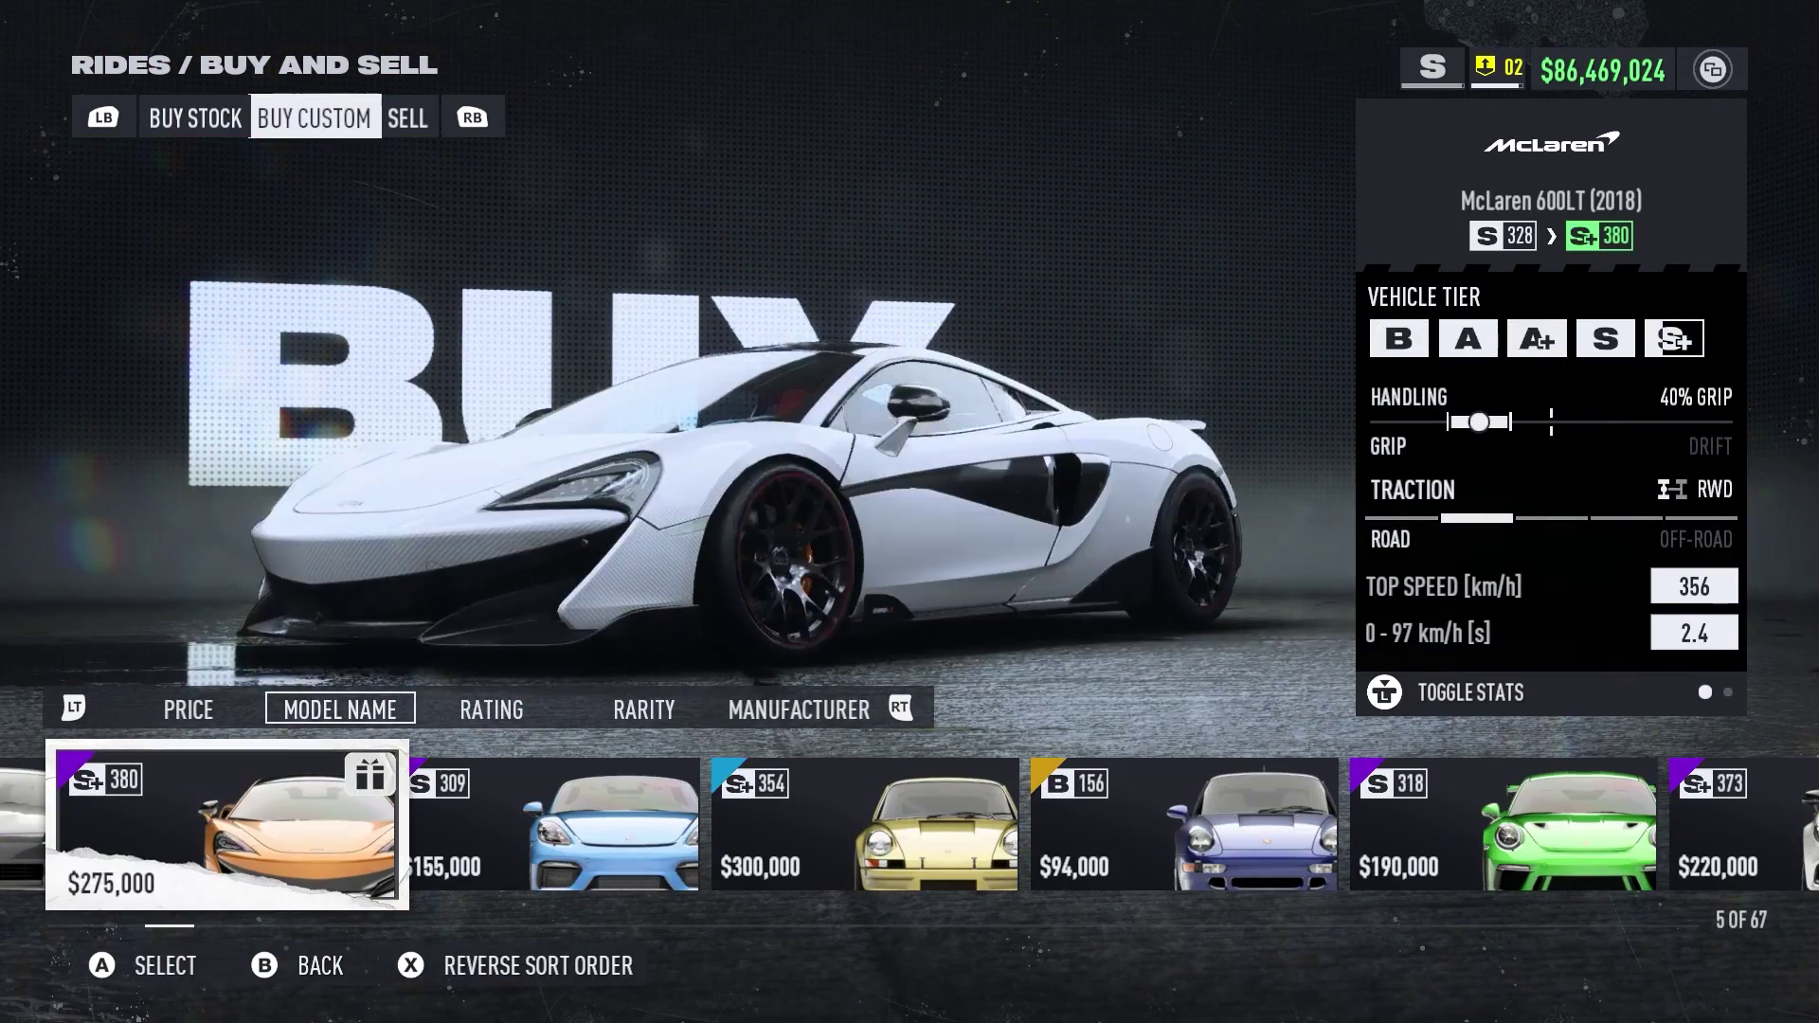
key(Right)
key(Right)
key(Right)
key(Right)
key(Right)
key(Right)
key(Right)
key(Right)
key(Right)
key(Right)
key(Right)
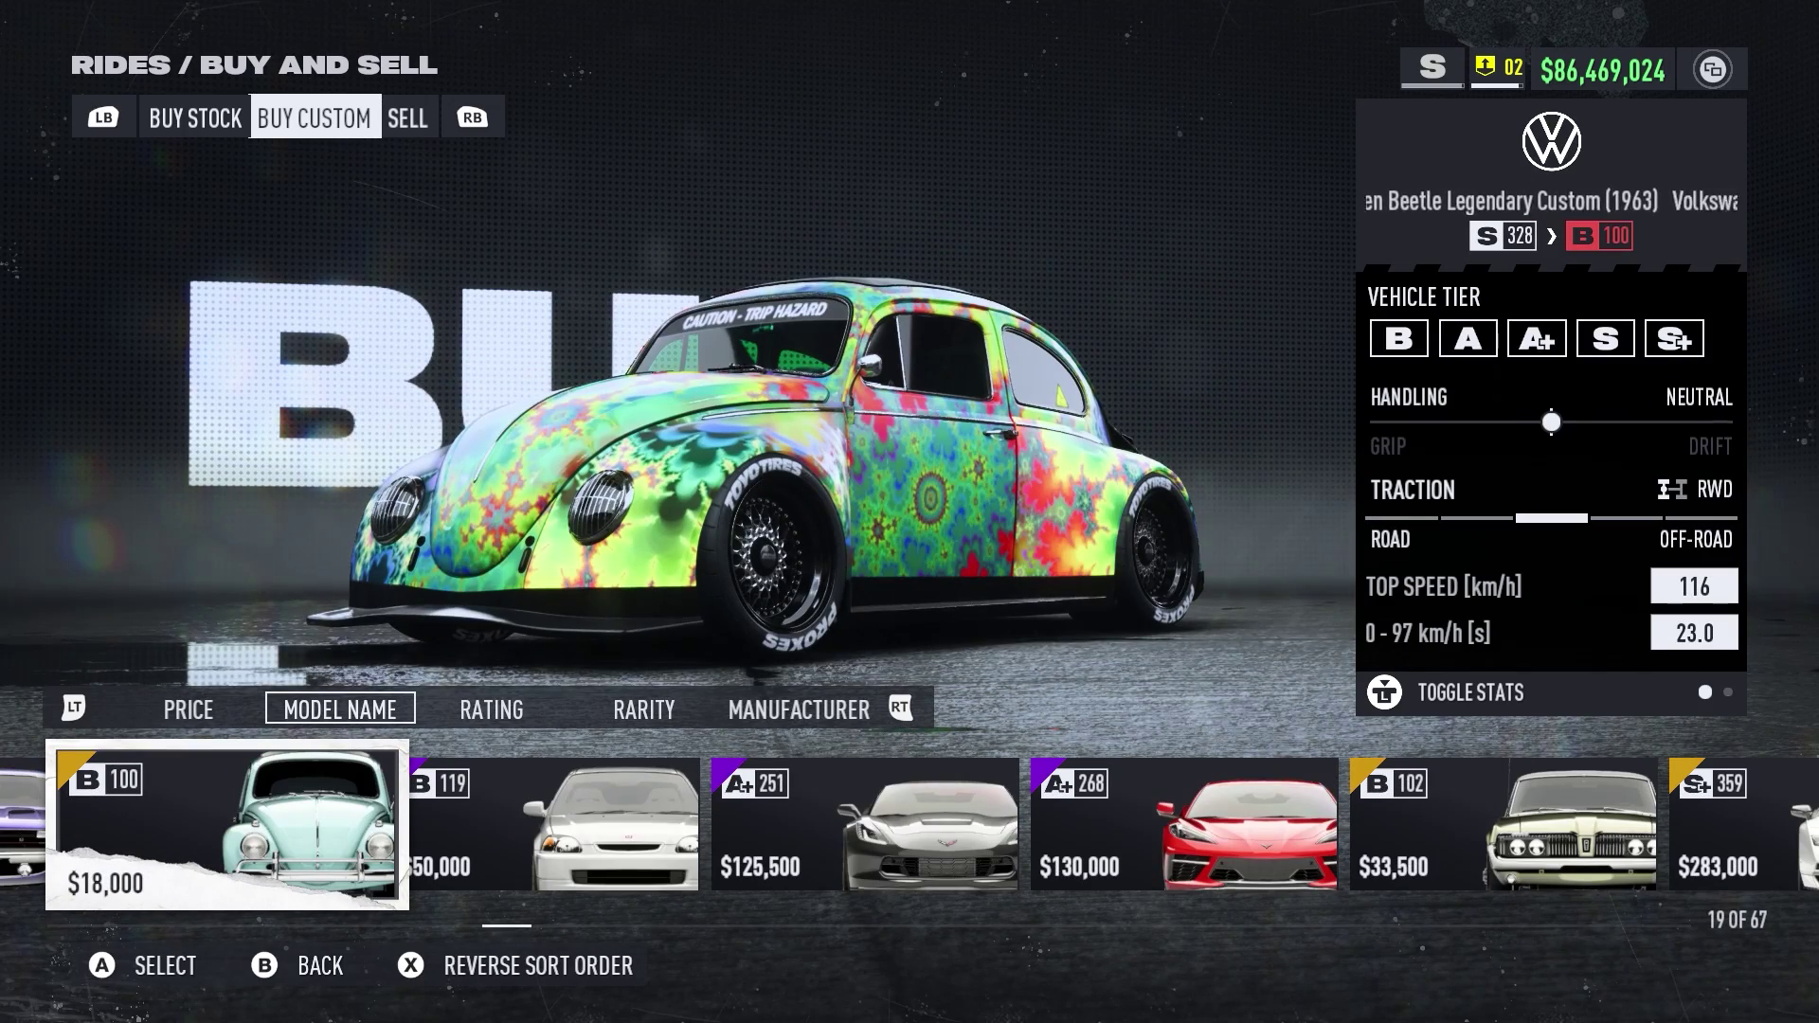
key(Return)
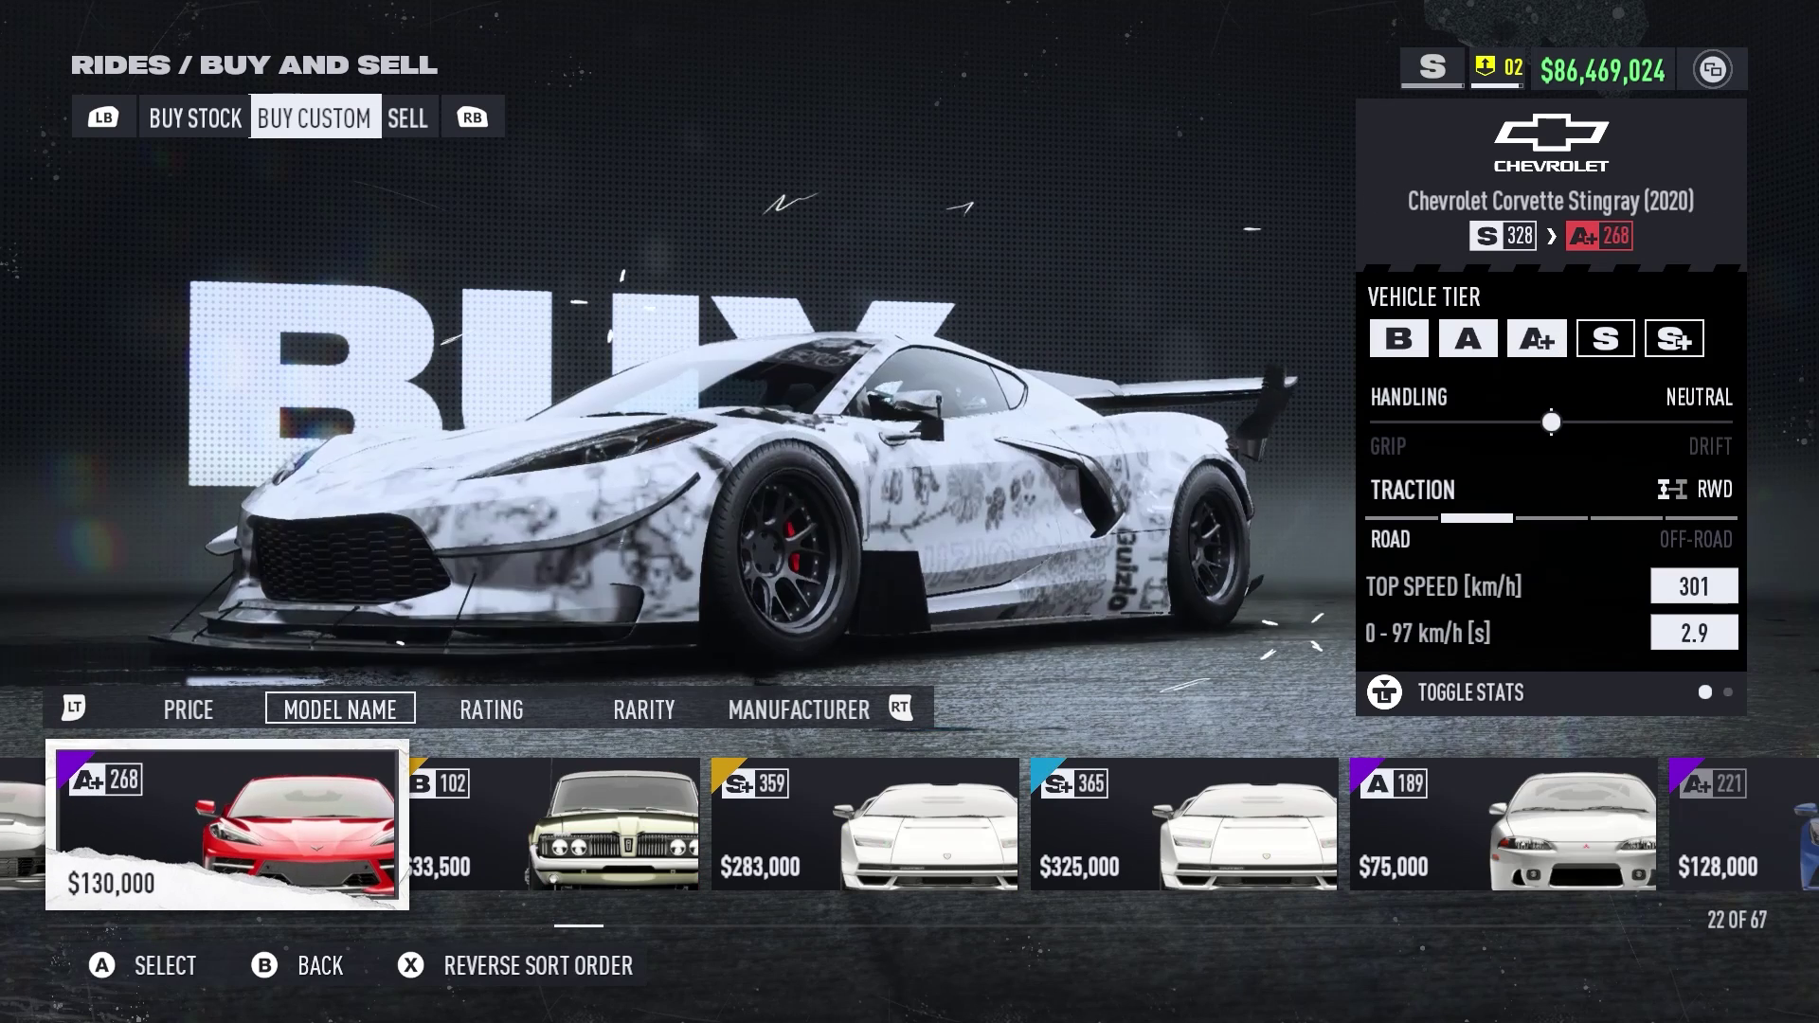
key(Right)
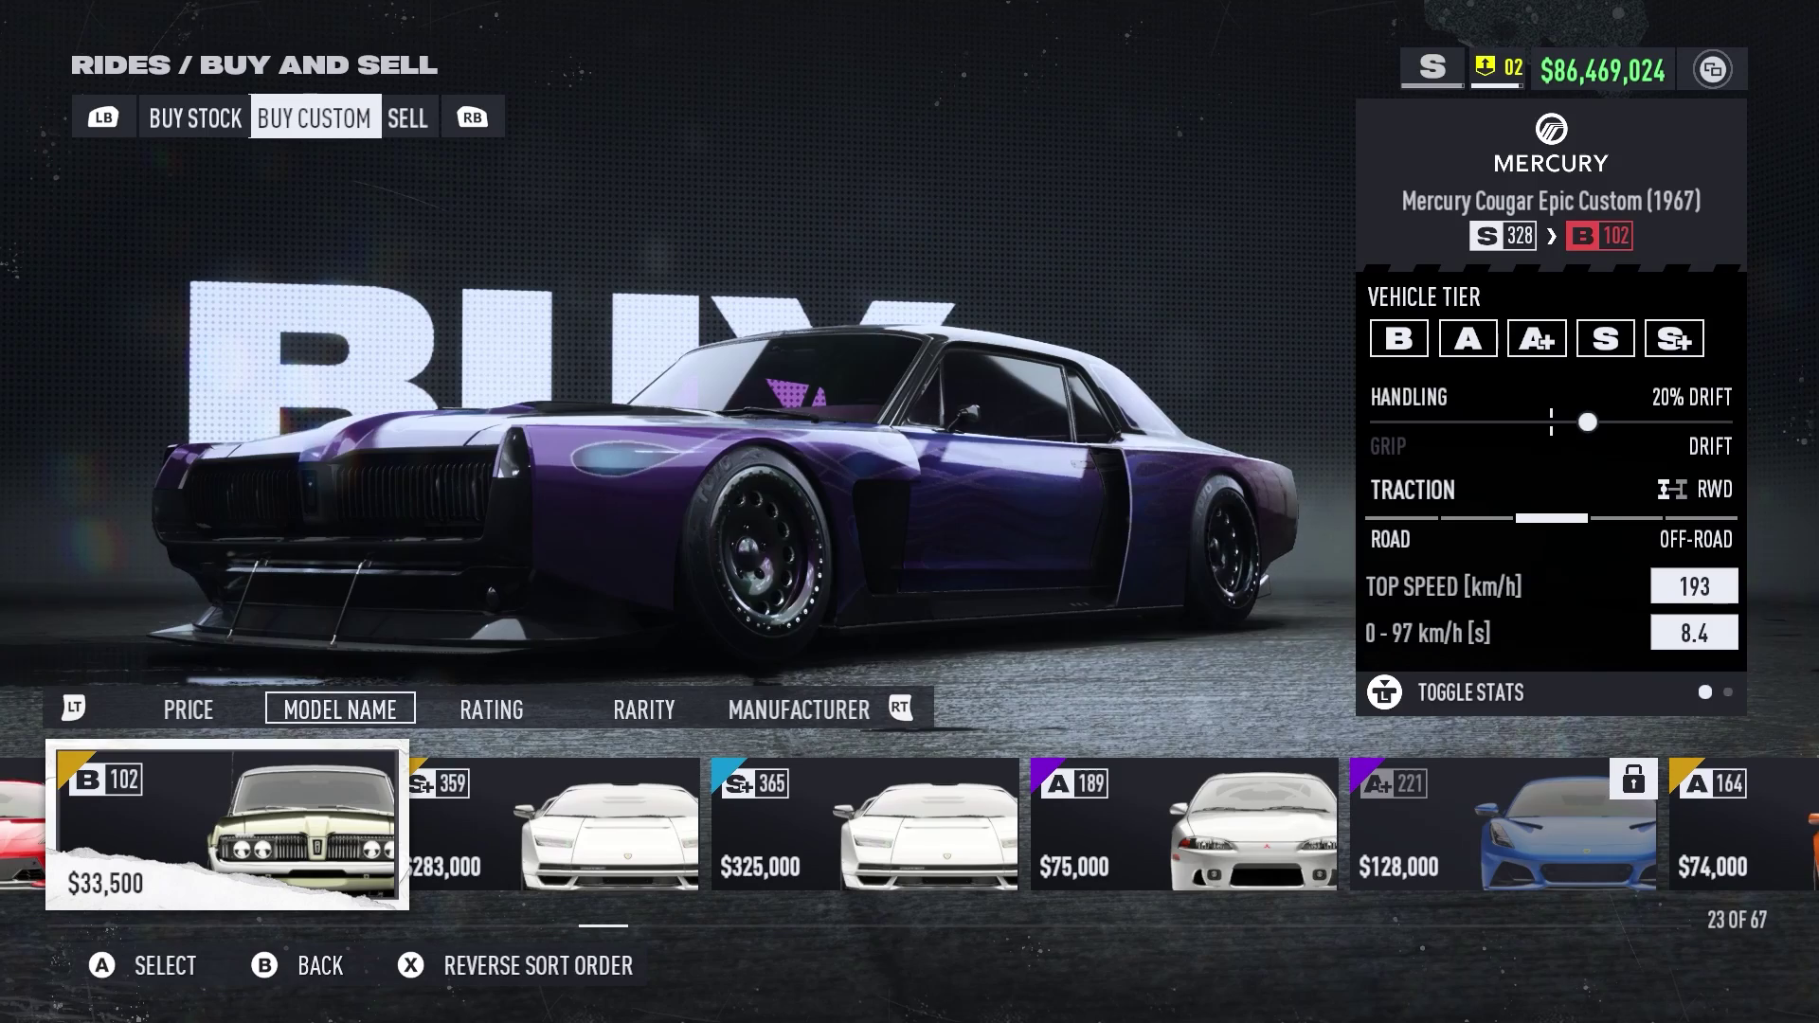
key(Right)
key(Right)
key(Right)
key(Right)
key(Right)
key(Right)
key(Right)
key(Right)
key(Right)
key(Right)
key(Right)
key(Right)
key(Right)
key(Right)
key(Right)
key(Right)
key(Right)
key(Right)
key(Right)
key(Right)
key(Right)
key(Right)
key(Right)
key(Right)
key(Right)
key(Right)
key(Right)
key(Right)
key(Right)
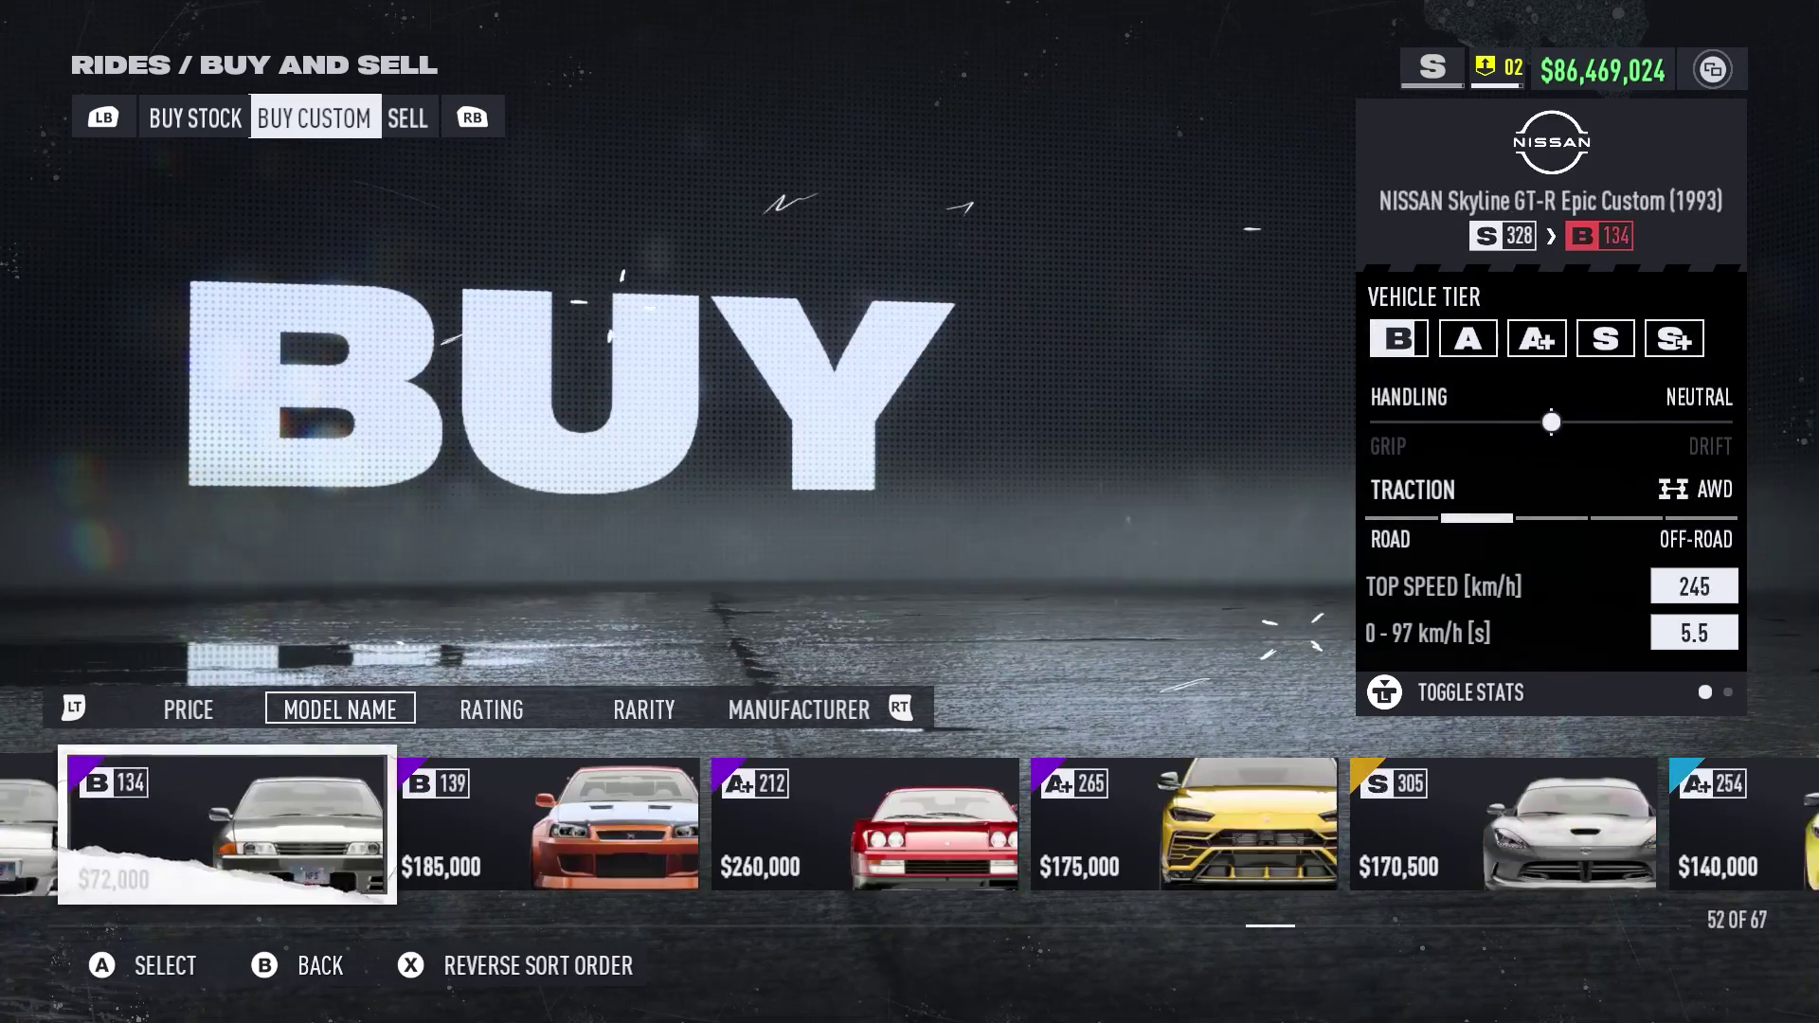
key(Right)
key(Right)
key(Right)
key(Right)
key(Right)
key(Right)
key(Right)
key(Right)
key(Right)
key(Right)
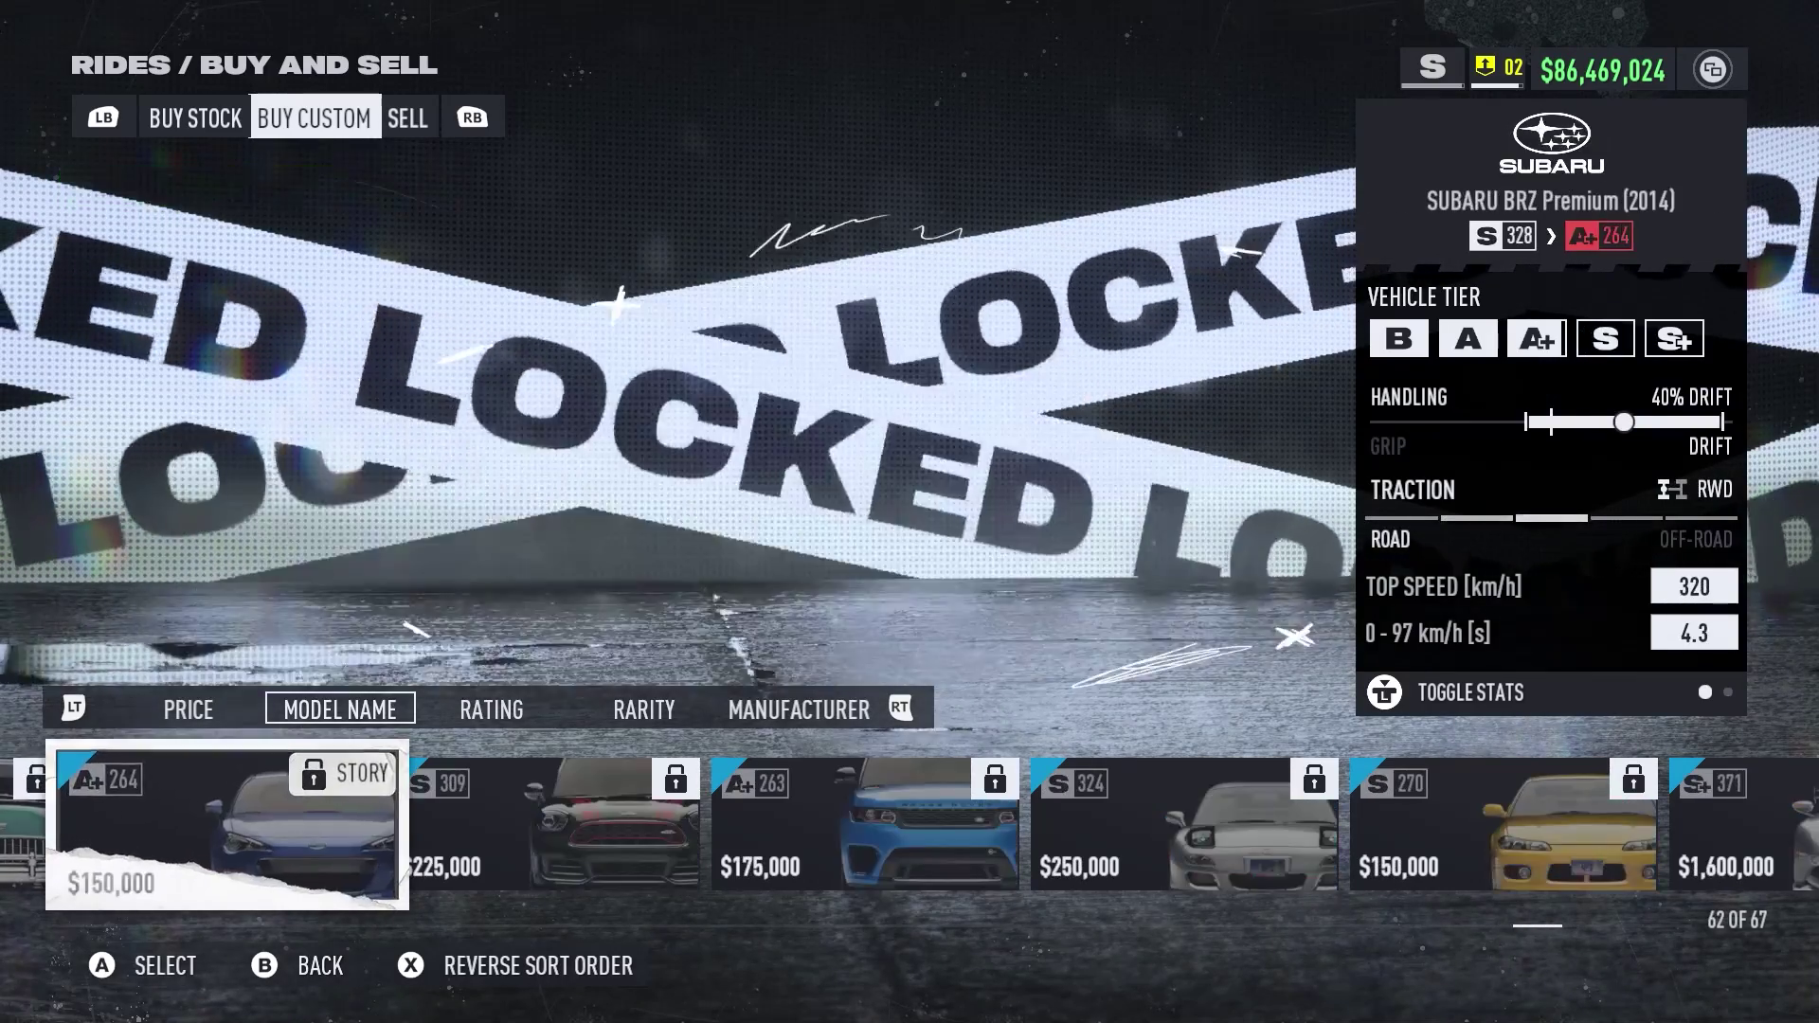
key(Right)
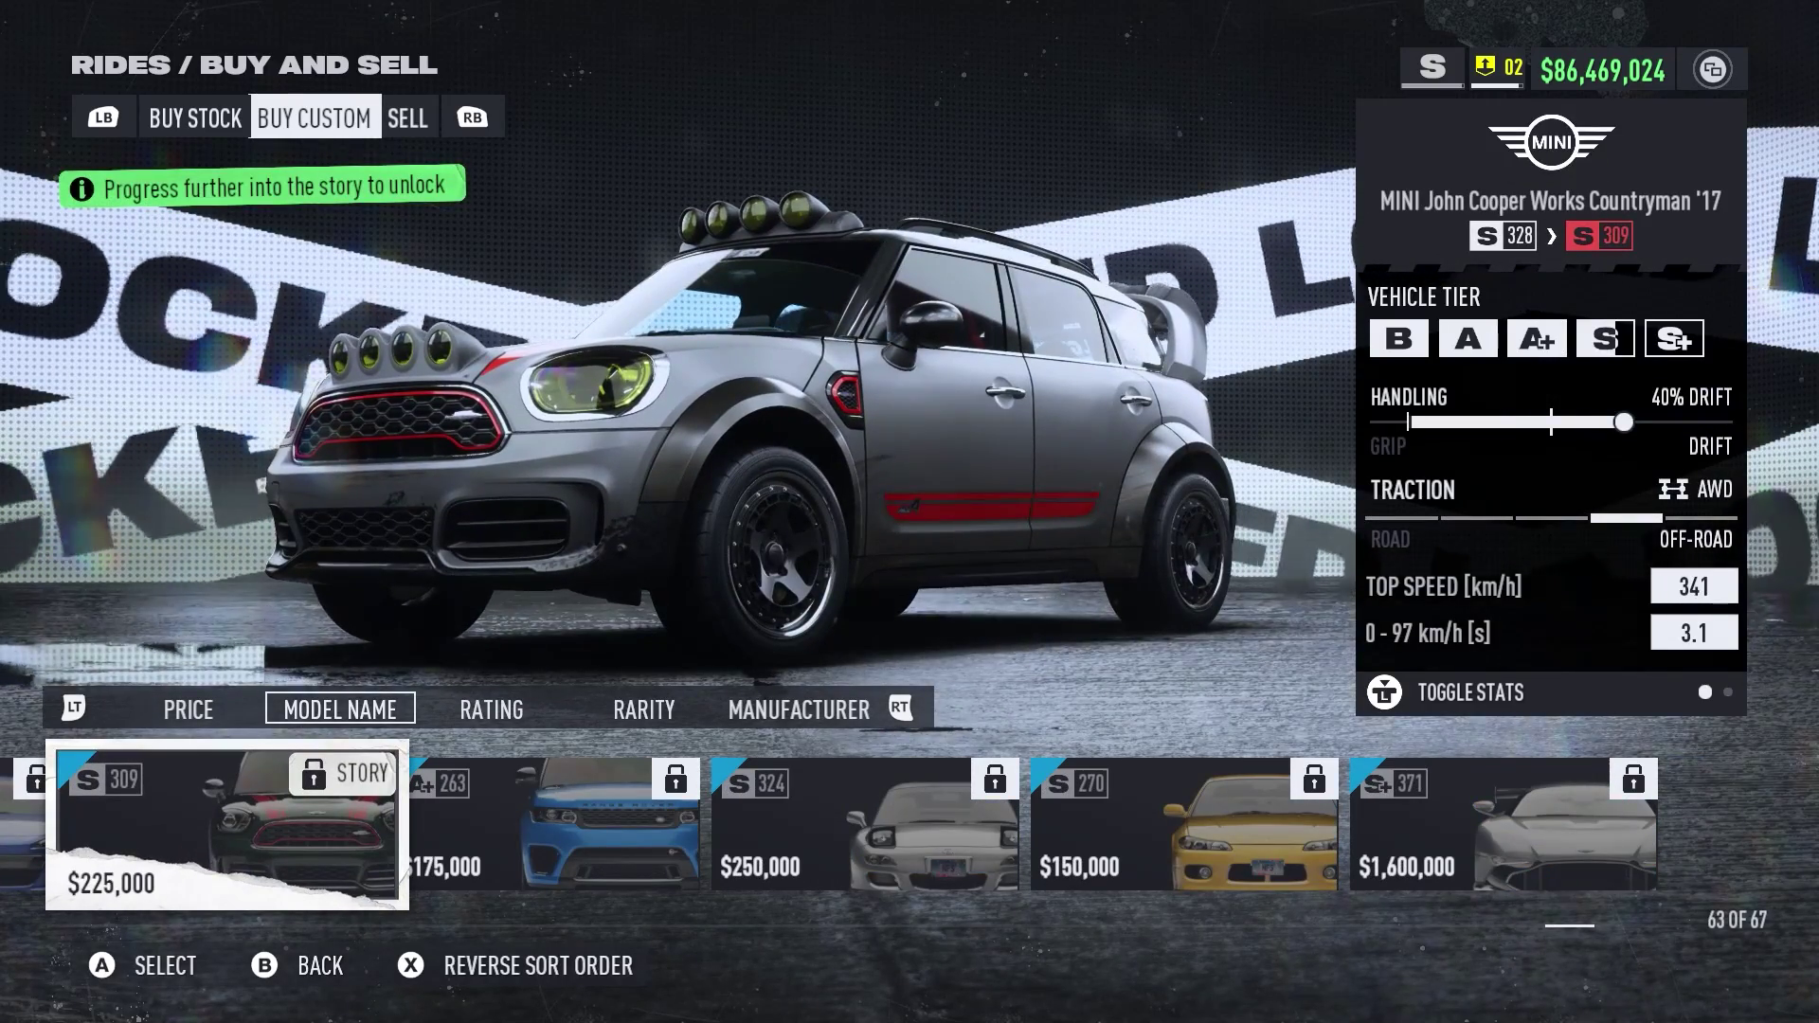
key(Right)
key(Right)
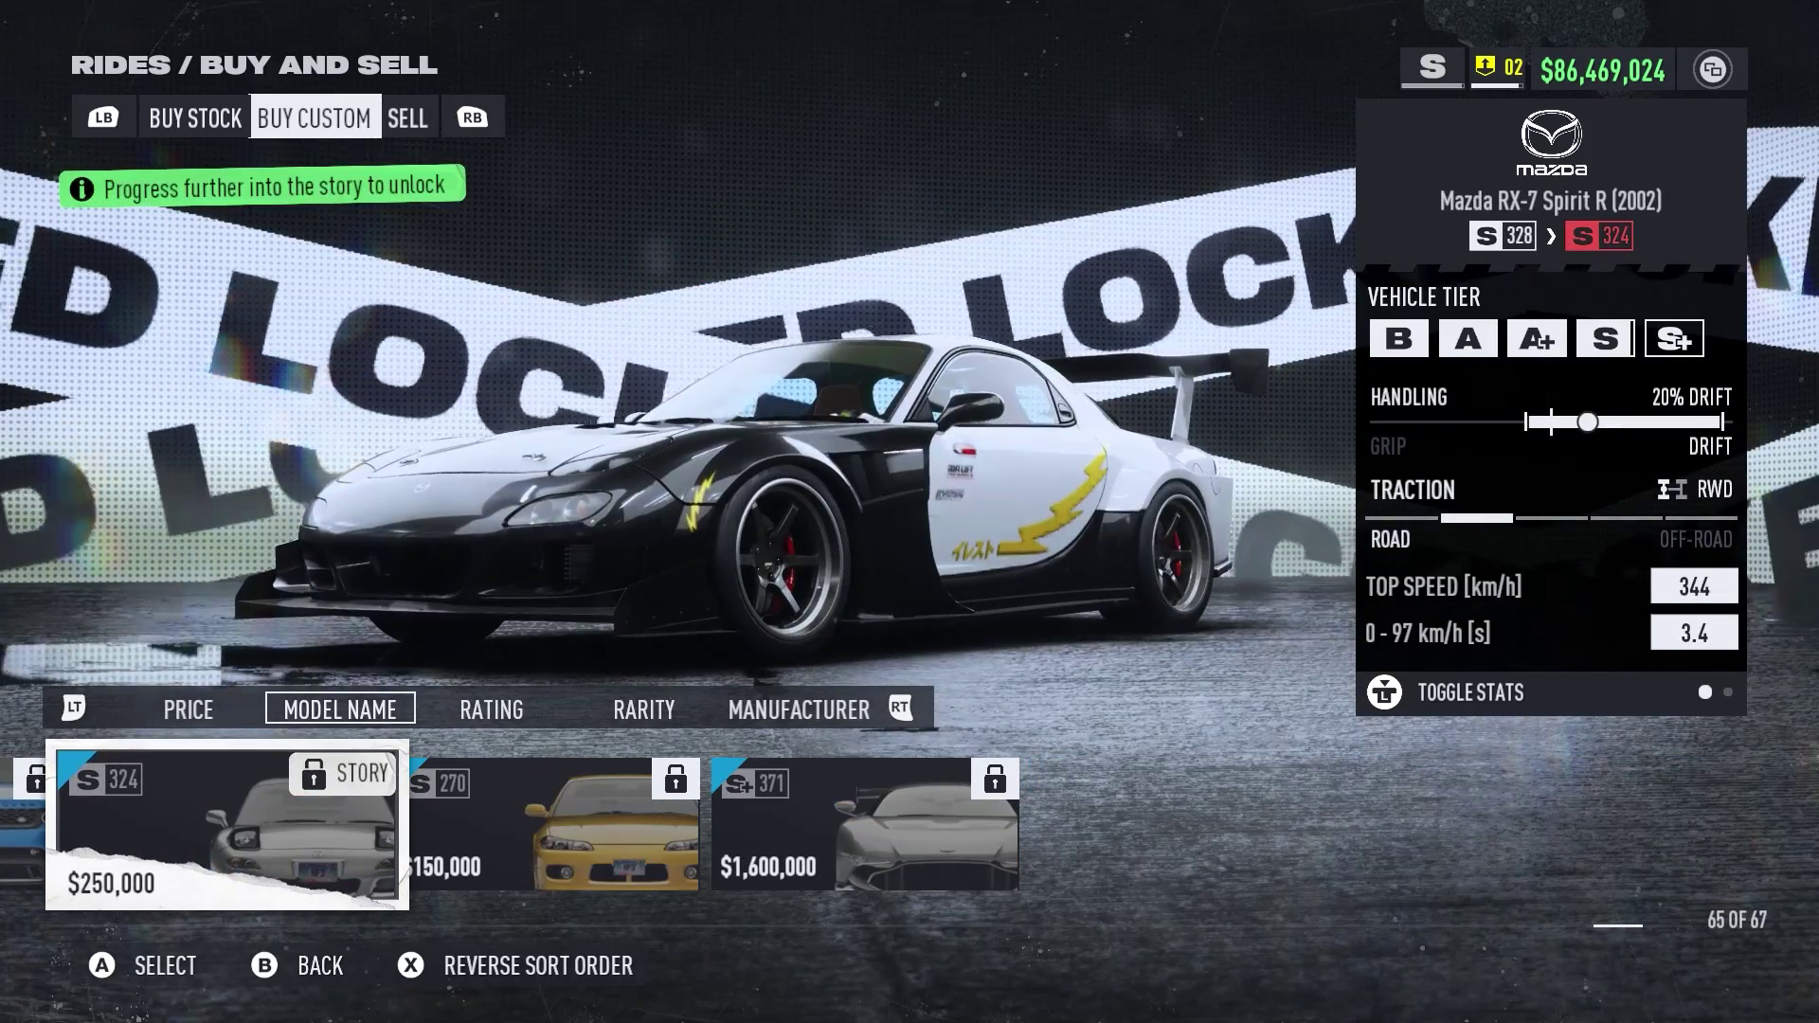
Sort by price, browse the locked stock cars around the Nissan Fairlady 240ZG, and exit
key(q)
key(q)
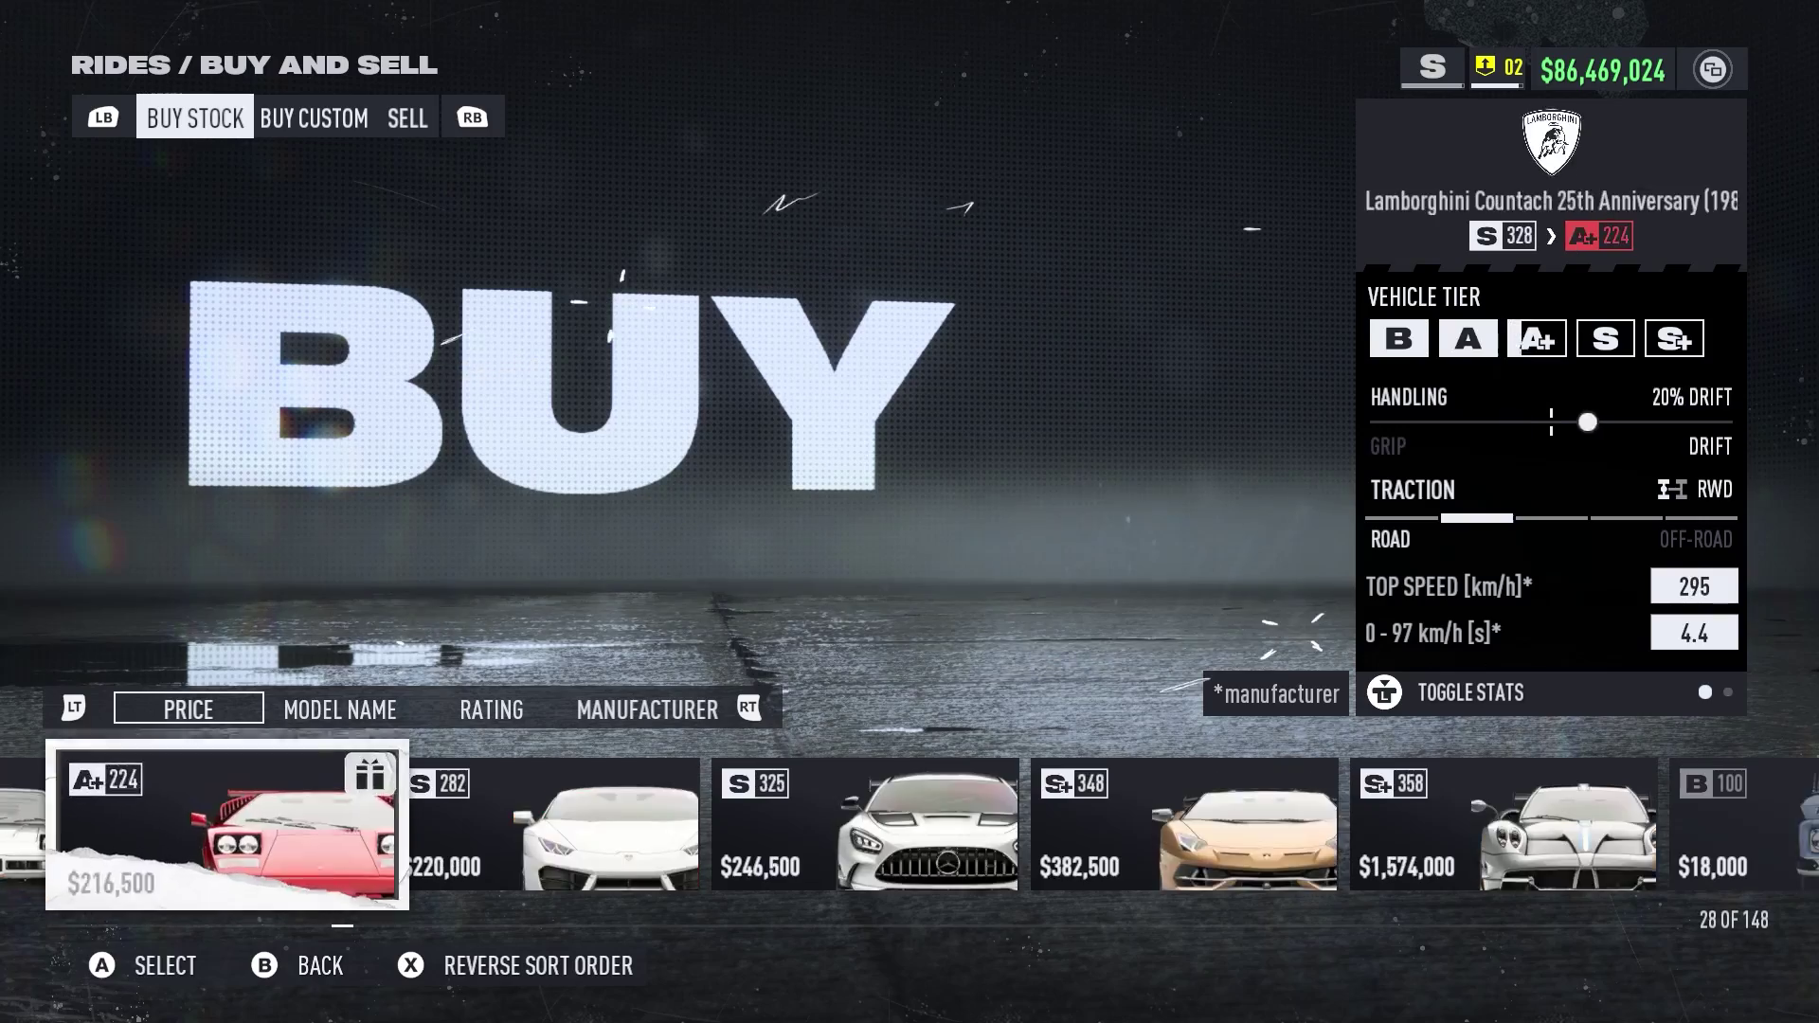
key(Right)
key(Right)
key(Right)
key(Right)
key(Right)
key(Right)
key(Right)
key(Right)
key(Right)
key(Right)
key(Right)
key(Right)
key(Right)
key(Right)
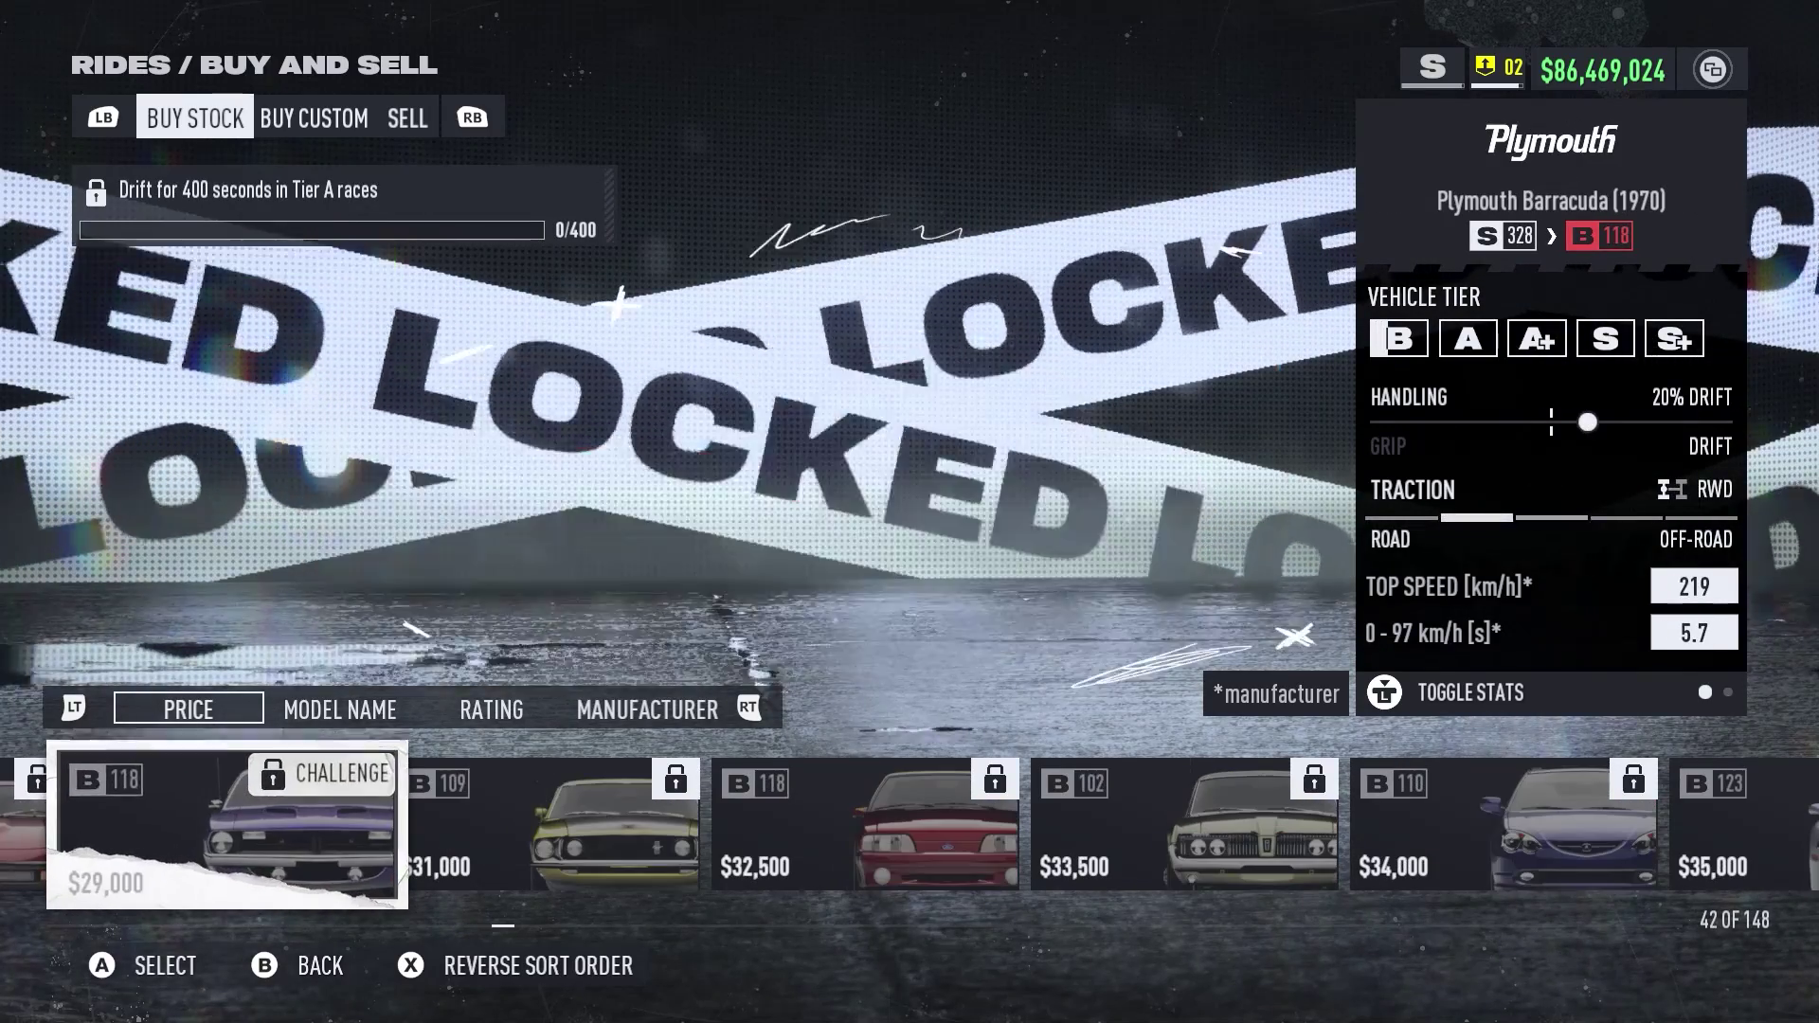
key(Left)
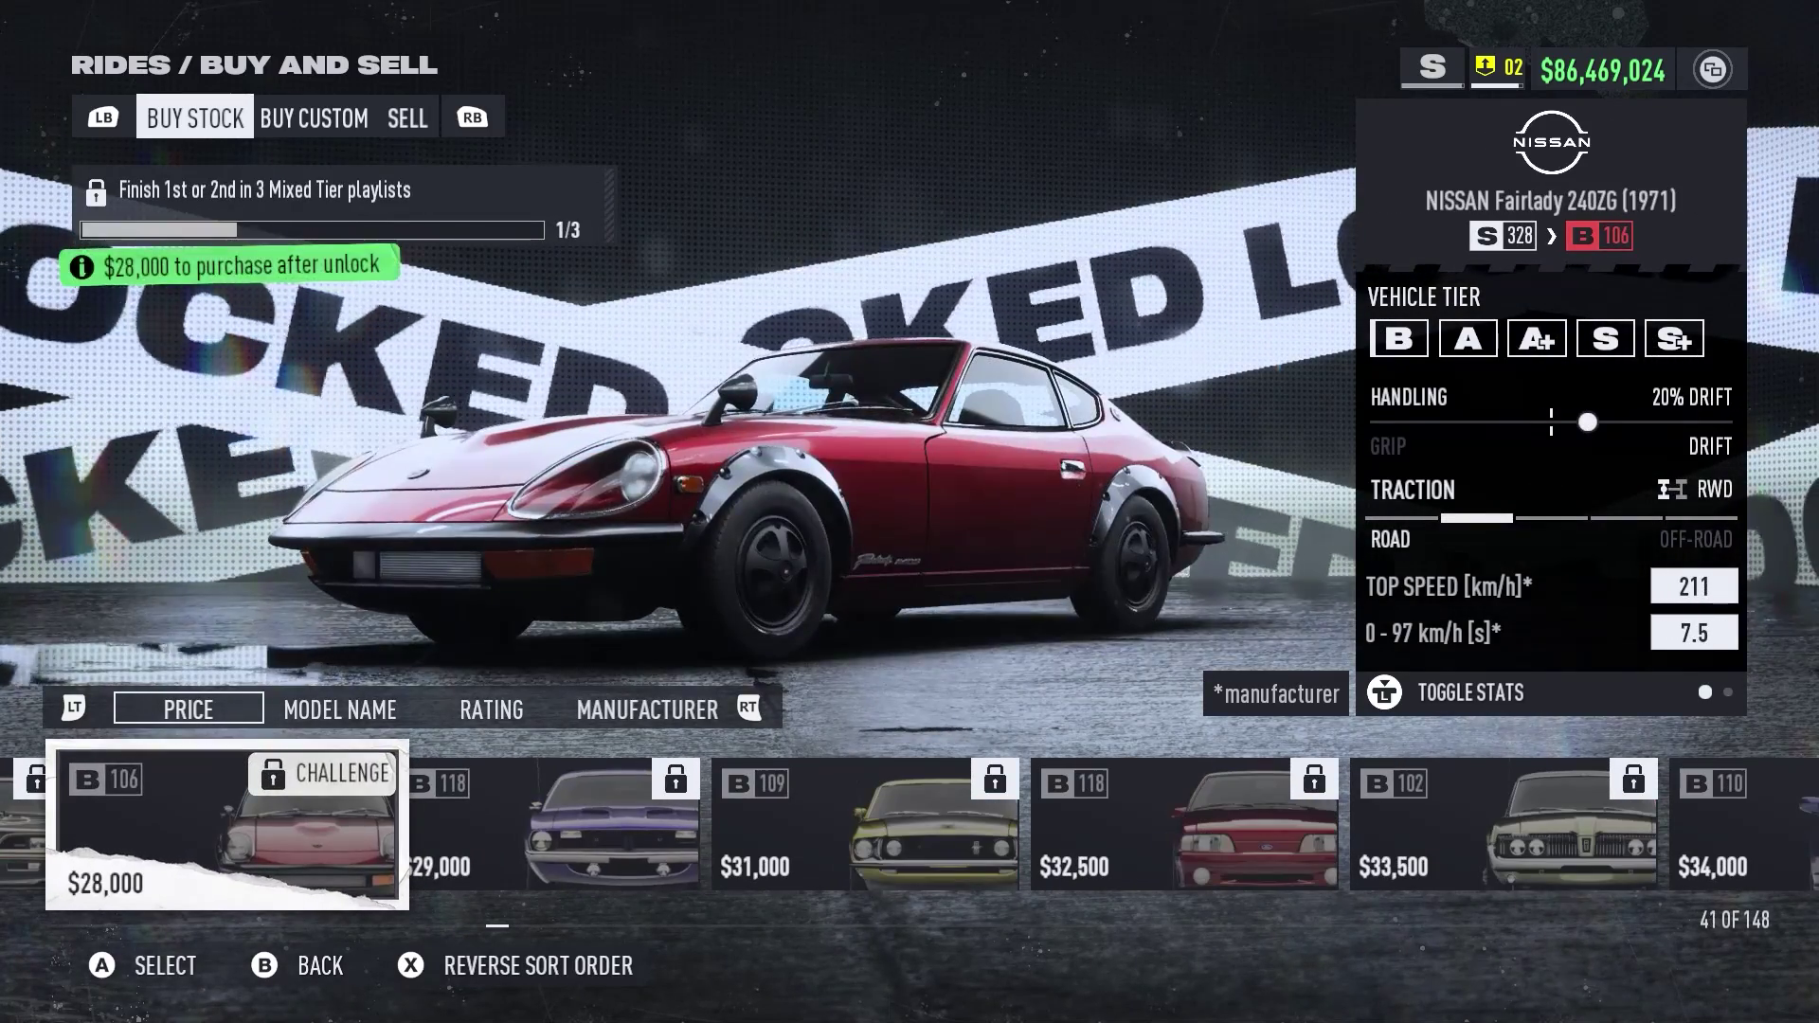
key(Right)
key(Right)
key(Right)
key(Right)
key(Right)
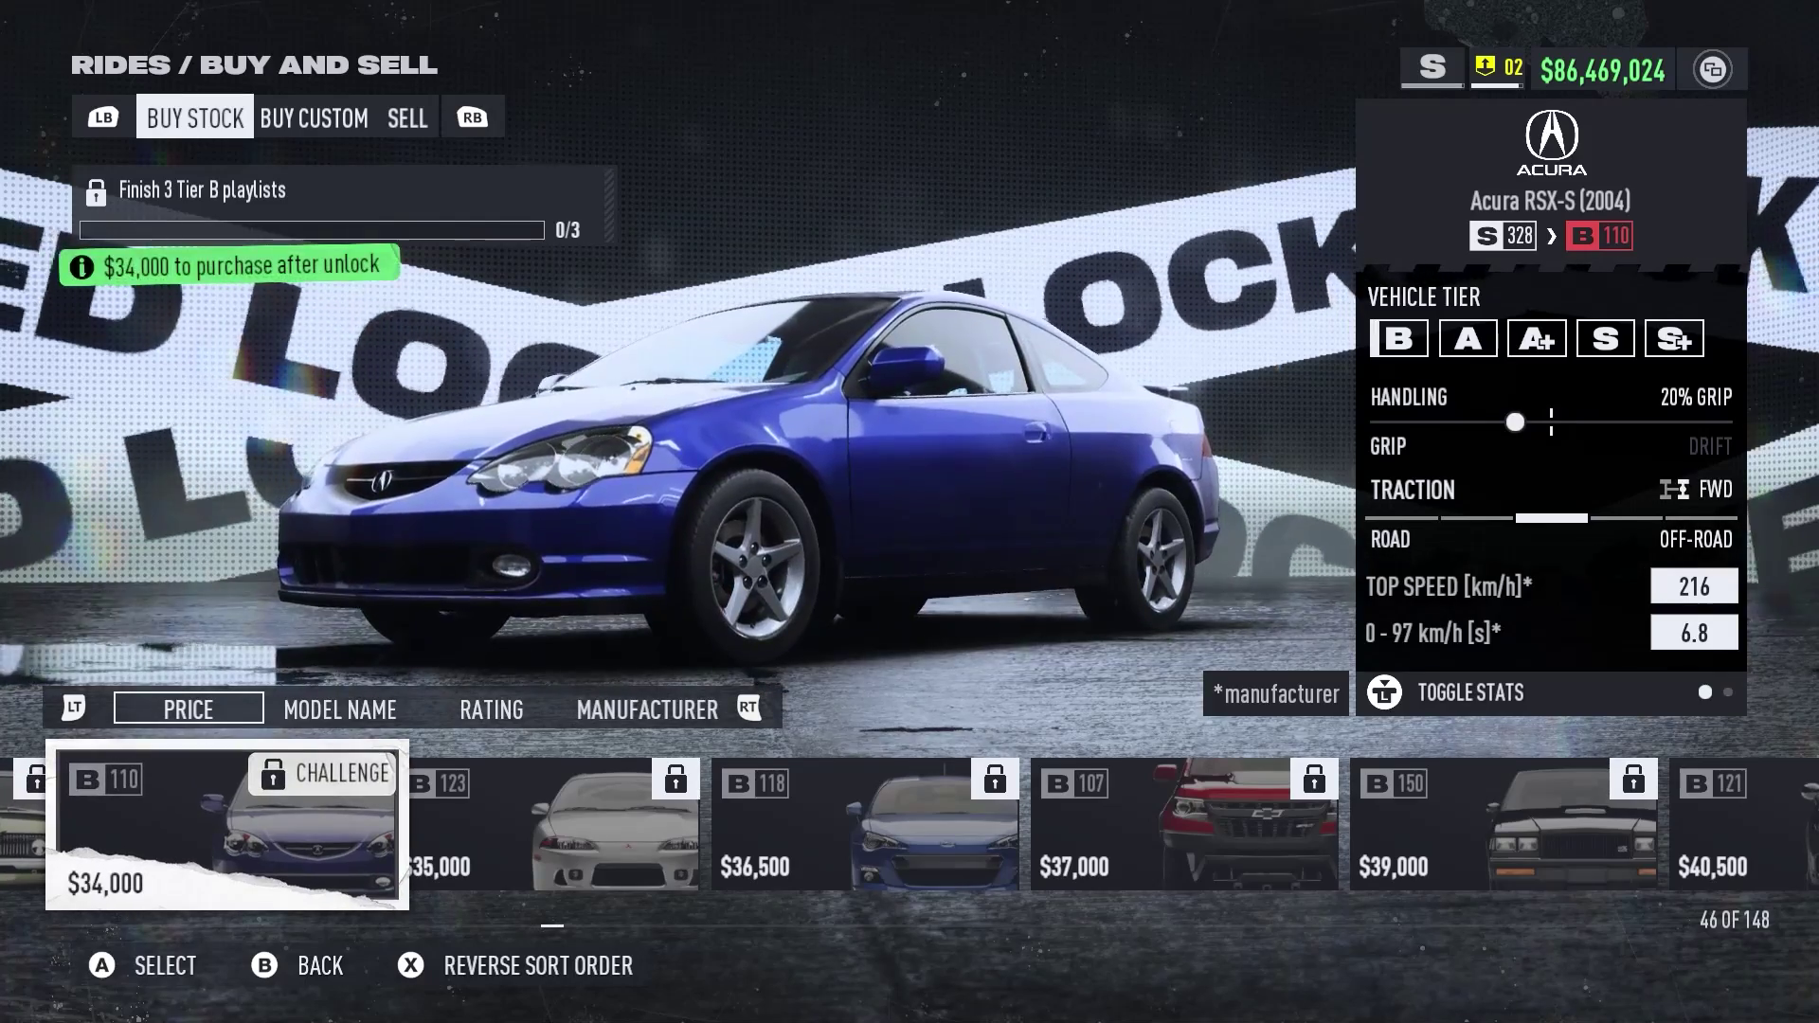
key(Left)
key(Left)
key(Left)
key(Left)
key(Left)
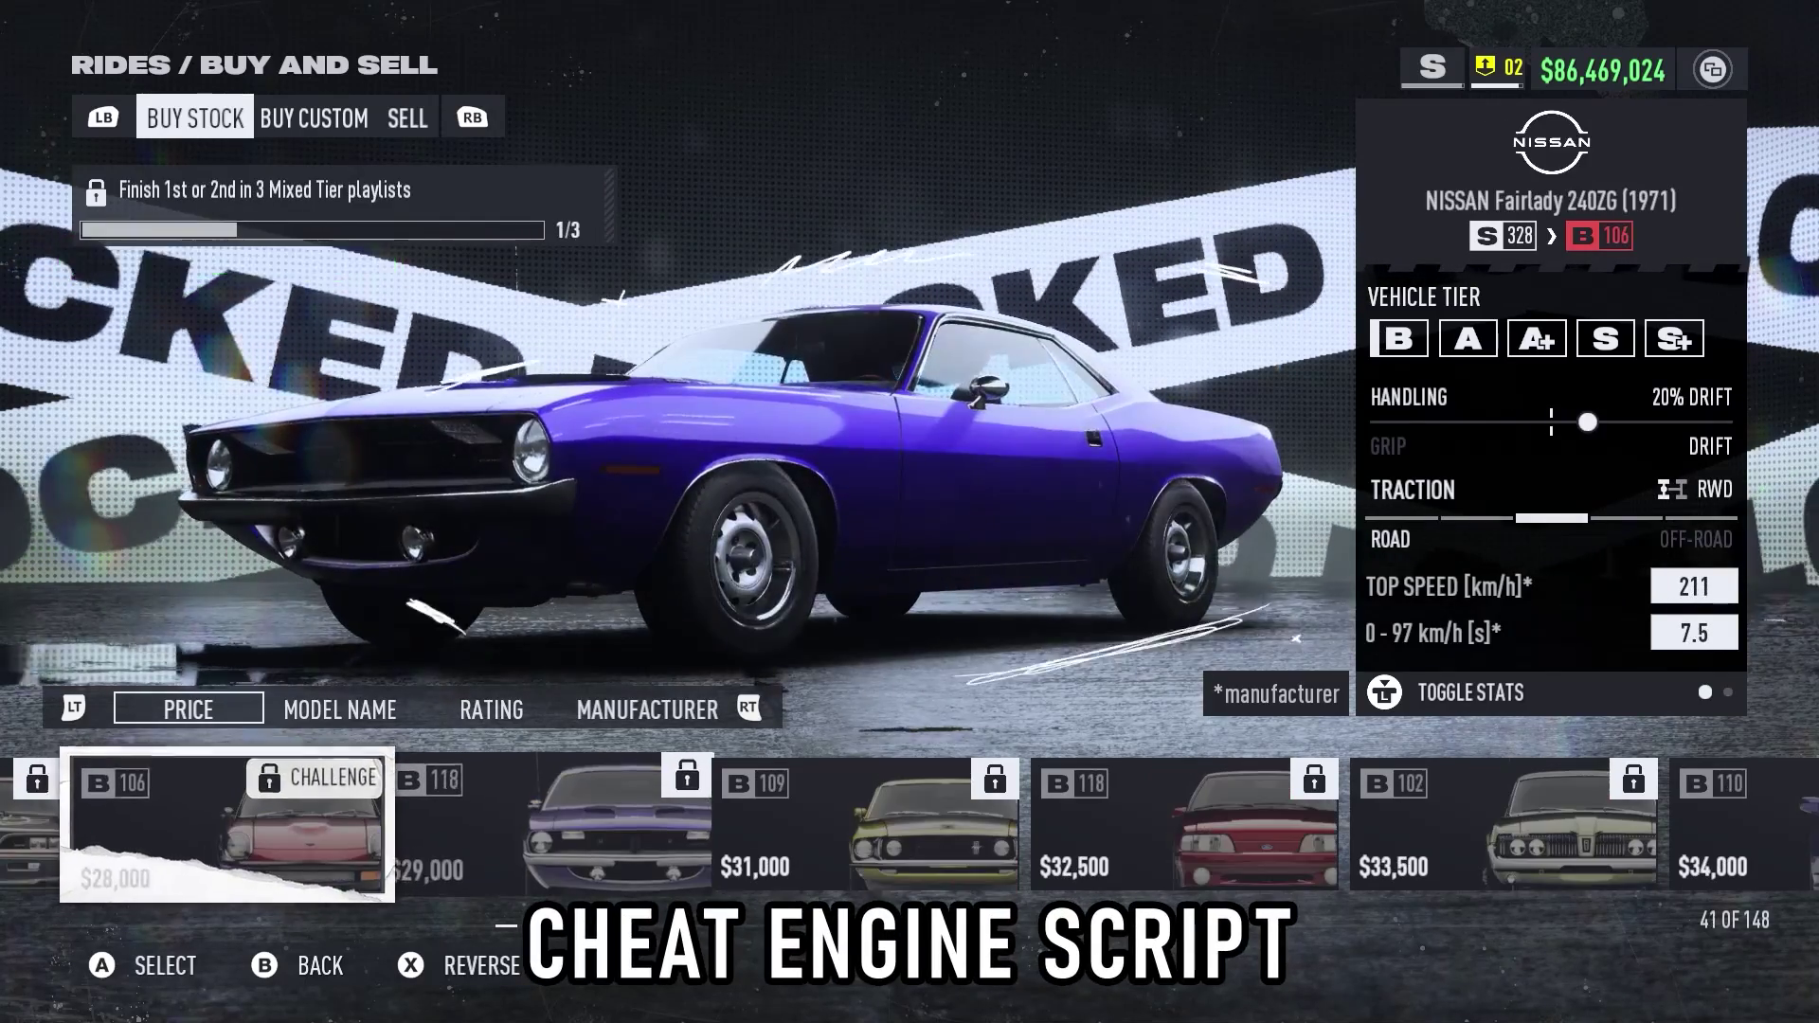
key(Escape)
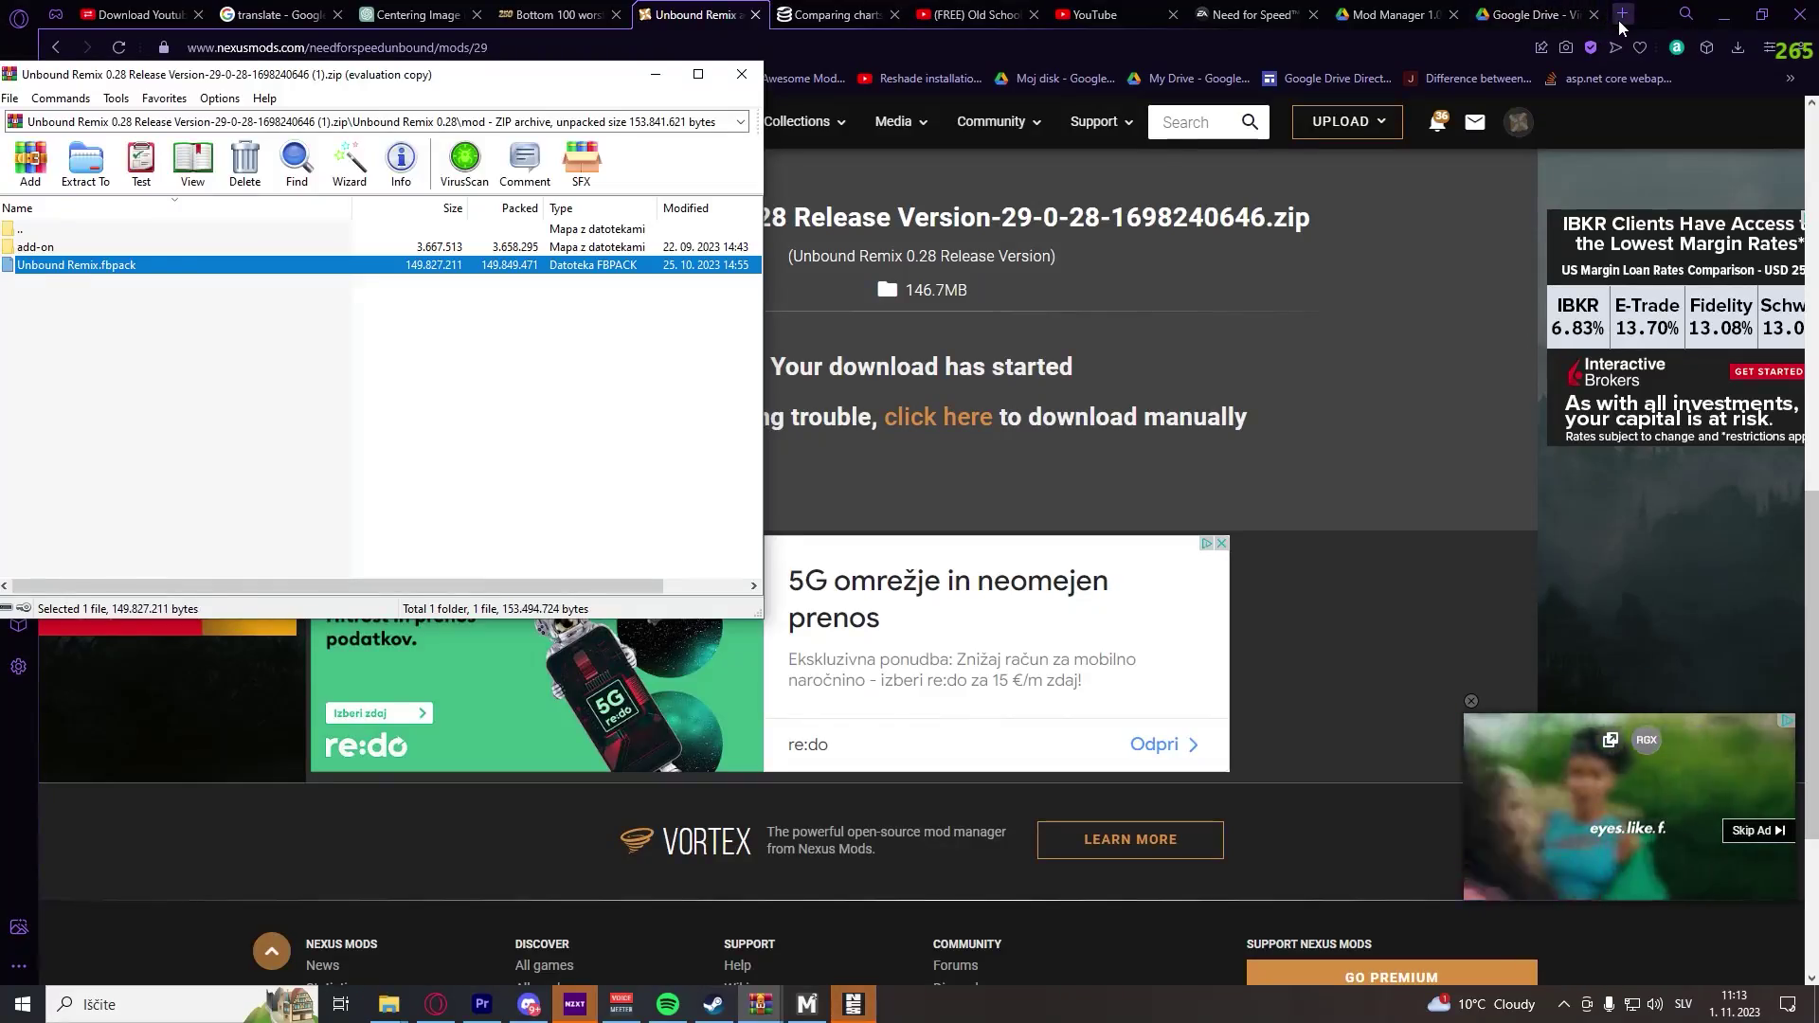
click(1622, 15)
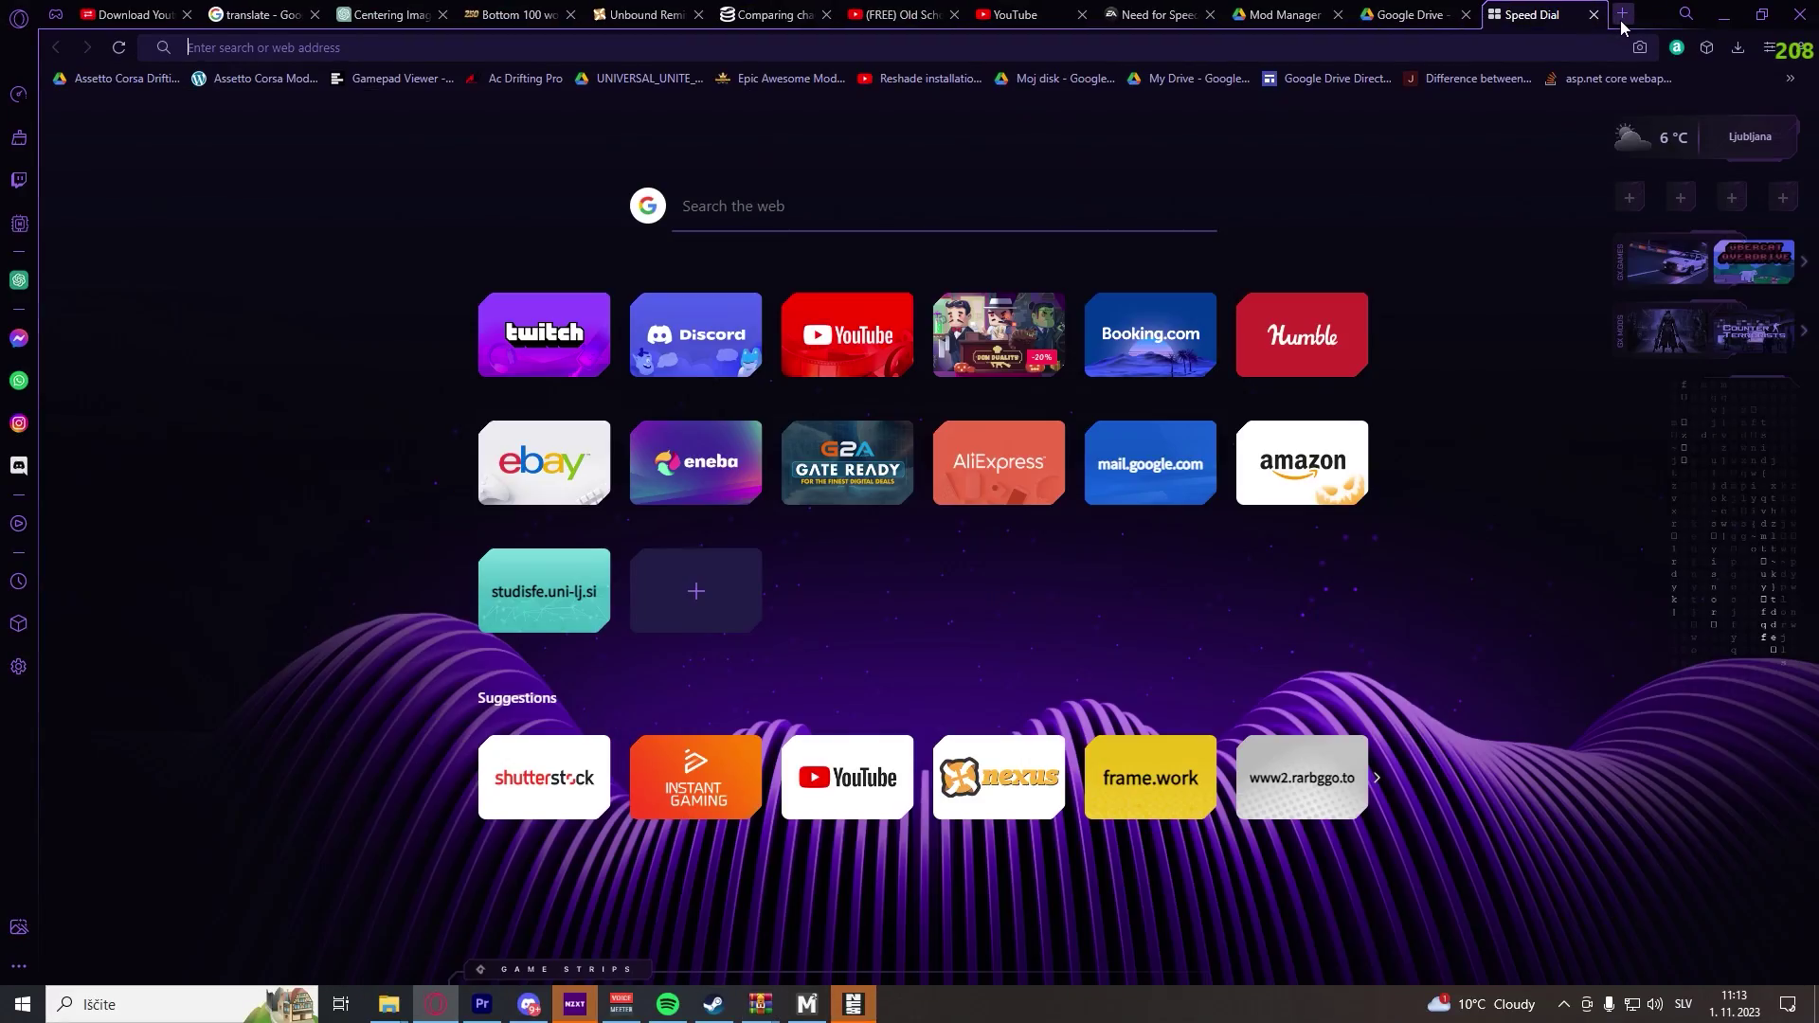
Search 'cheat eng', open cheatengine.org, accept its data consent, and close Opera GX
text(cheat engine)
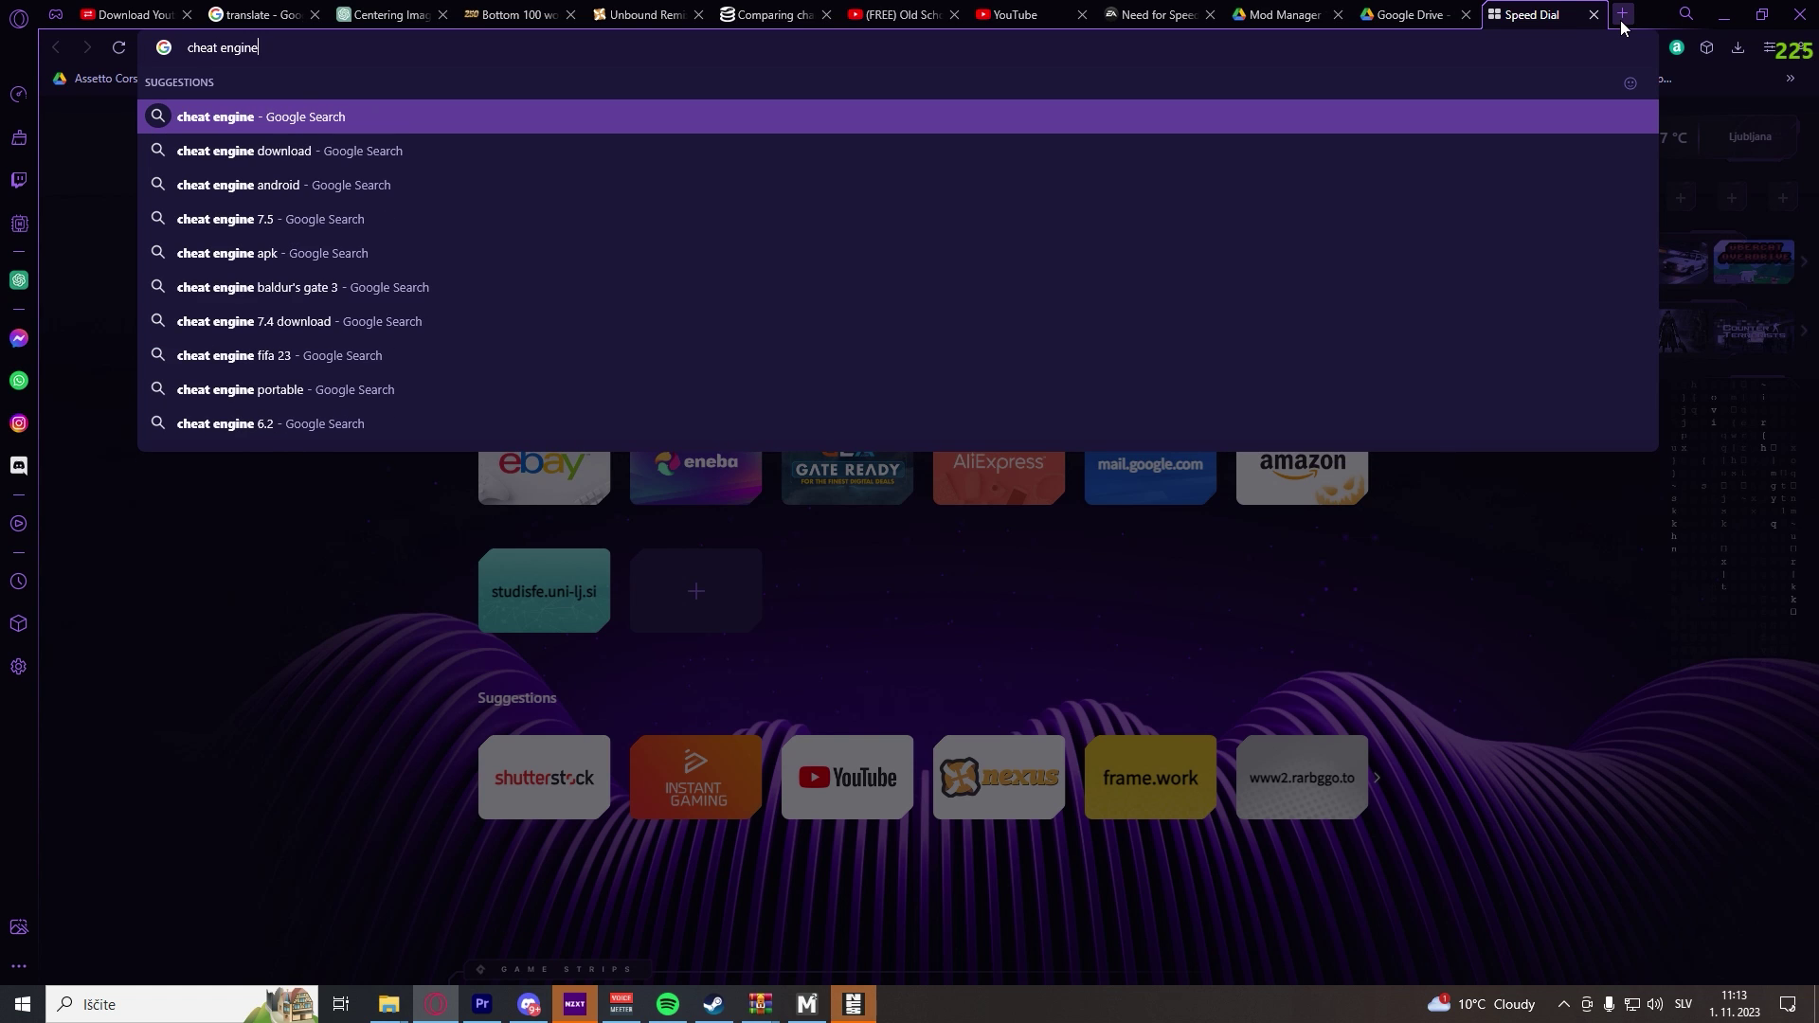
key(Return)
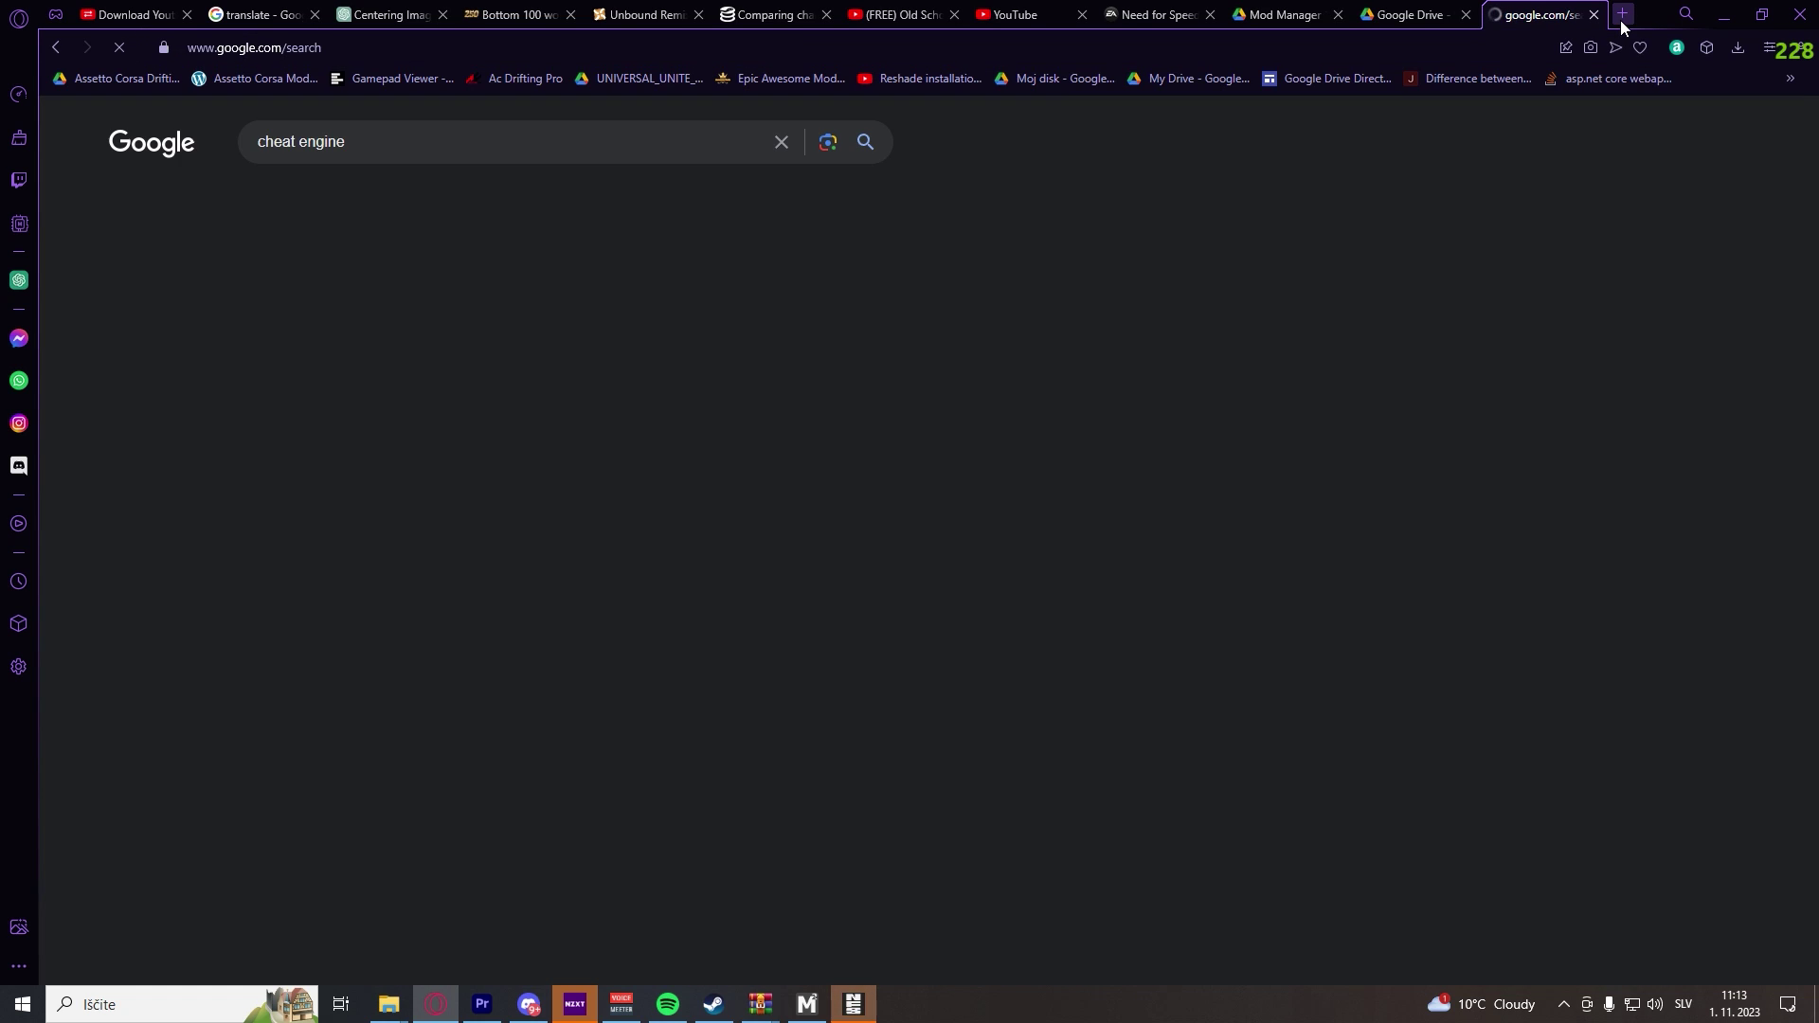
click(315, 335)
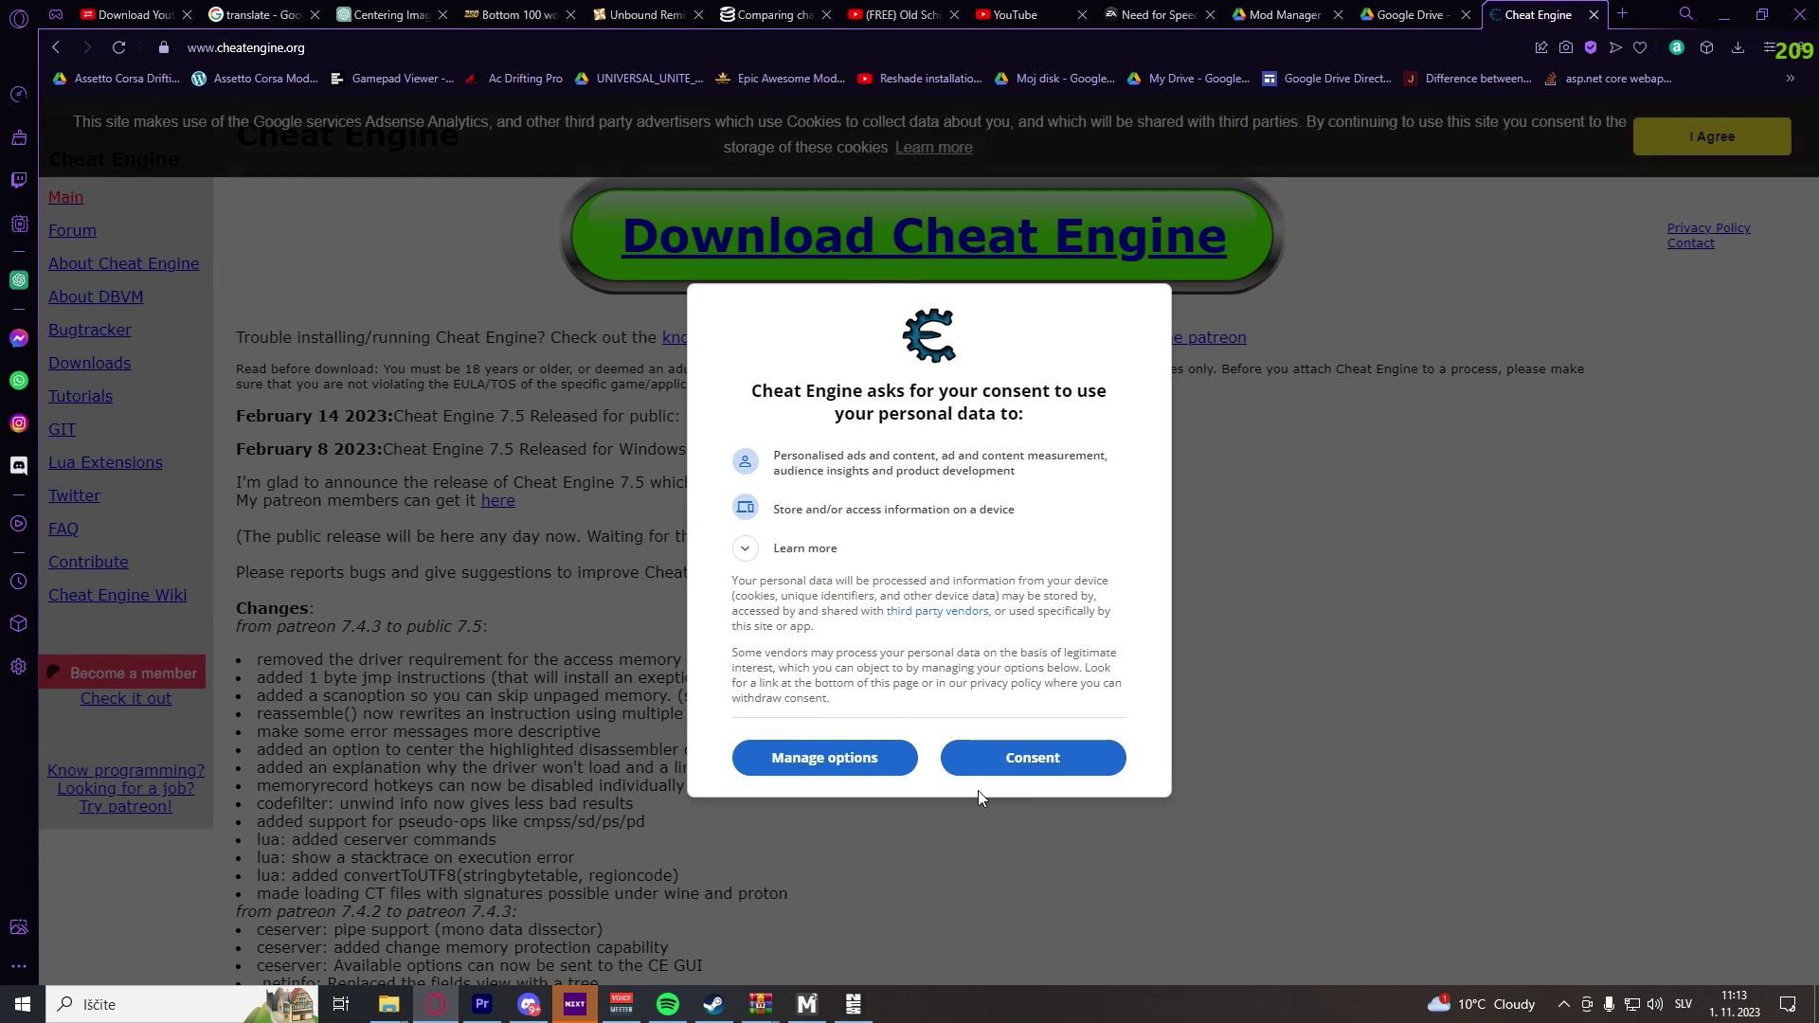
click(1034, 758)
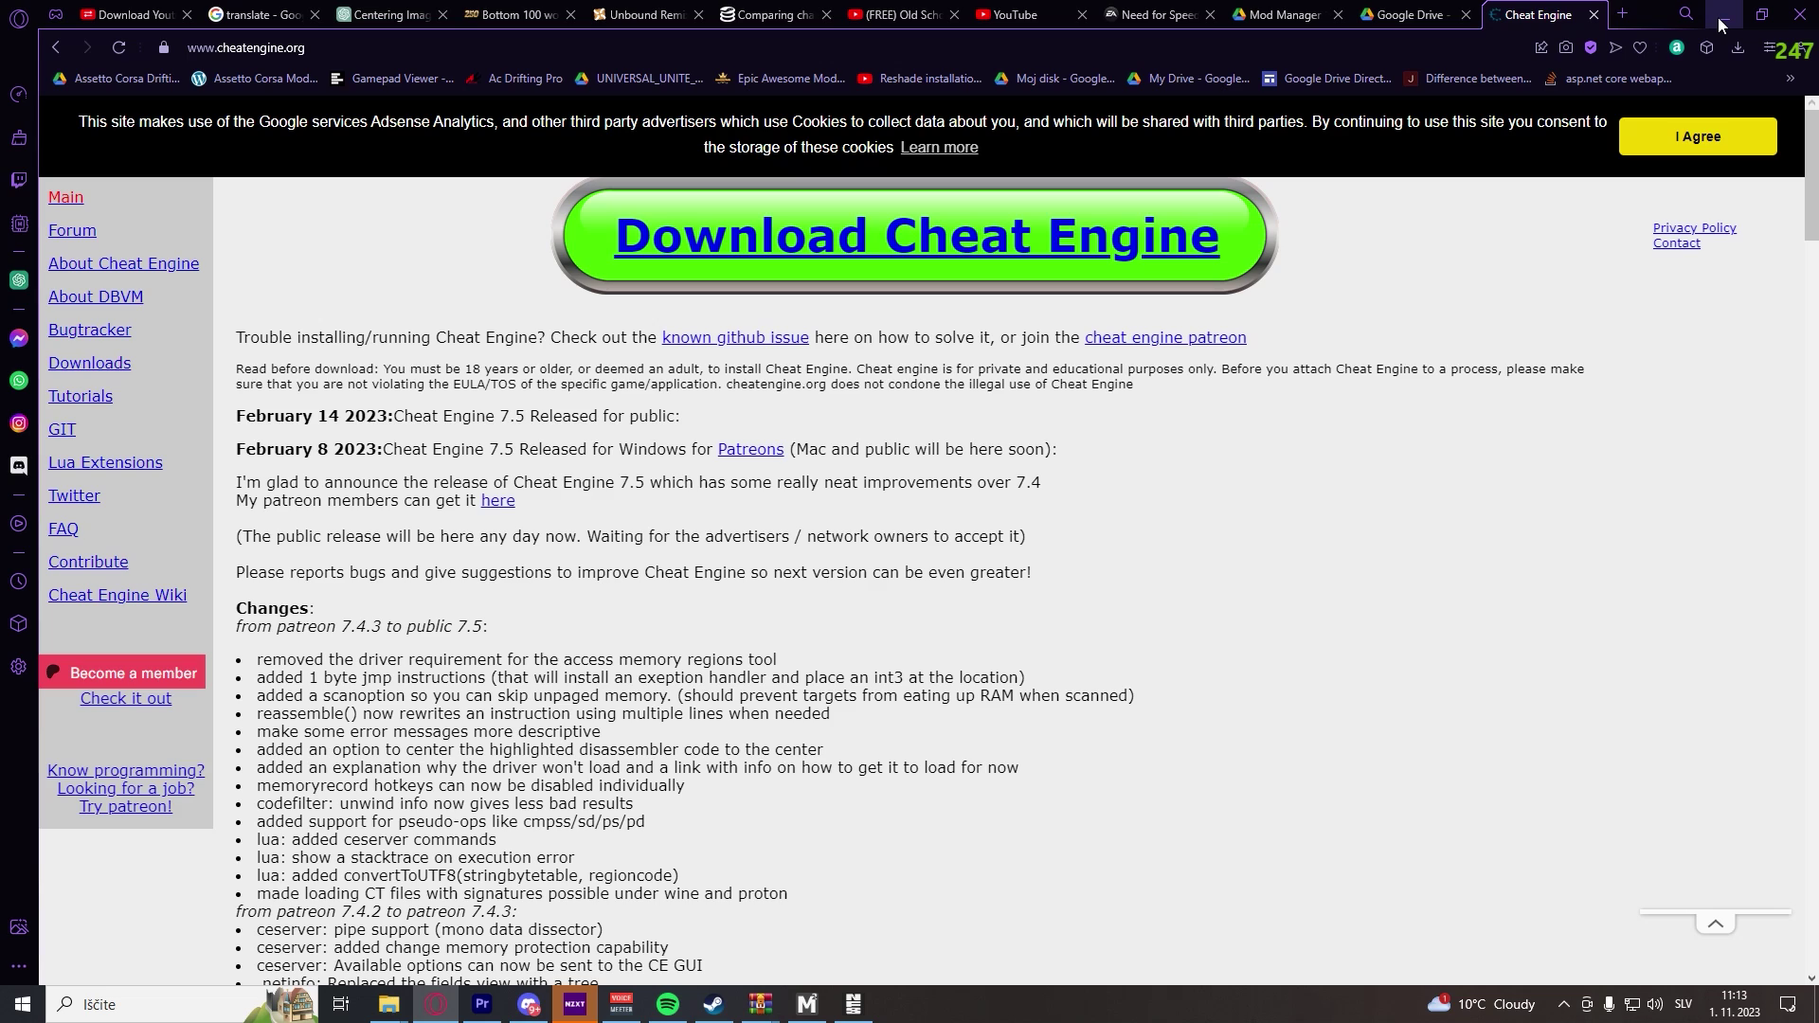
click(1799, 14)
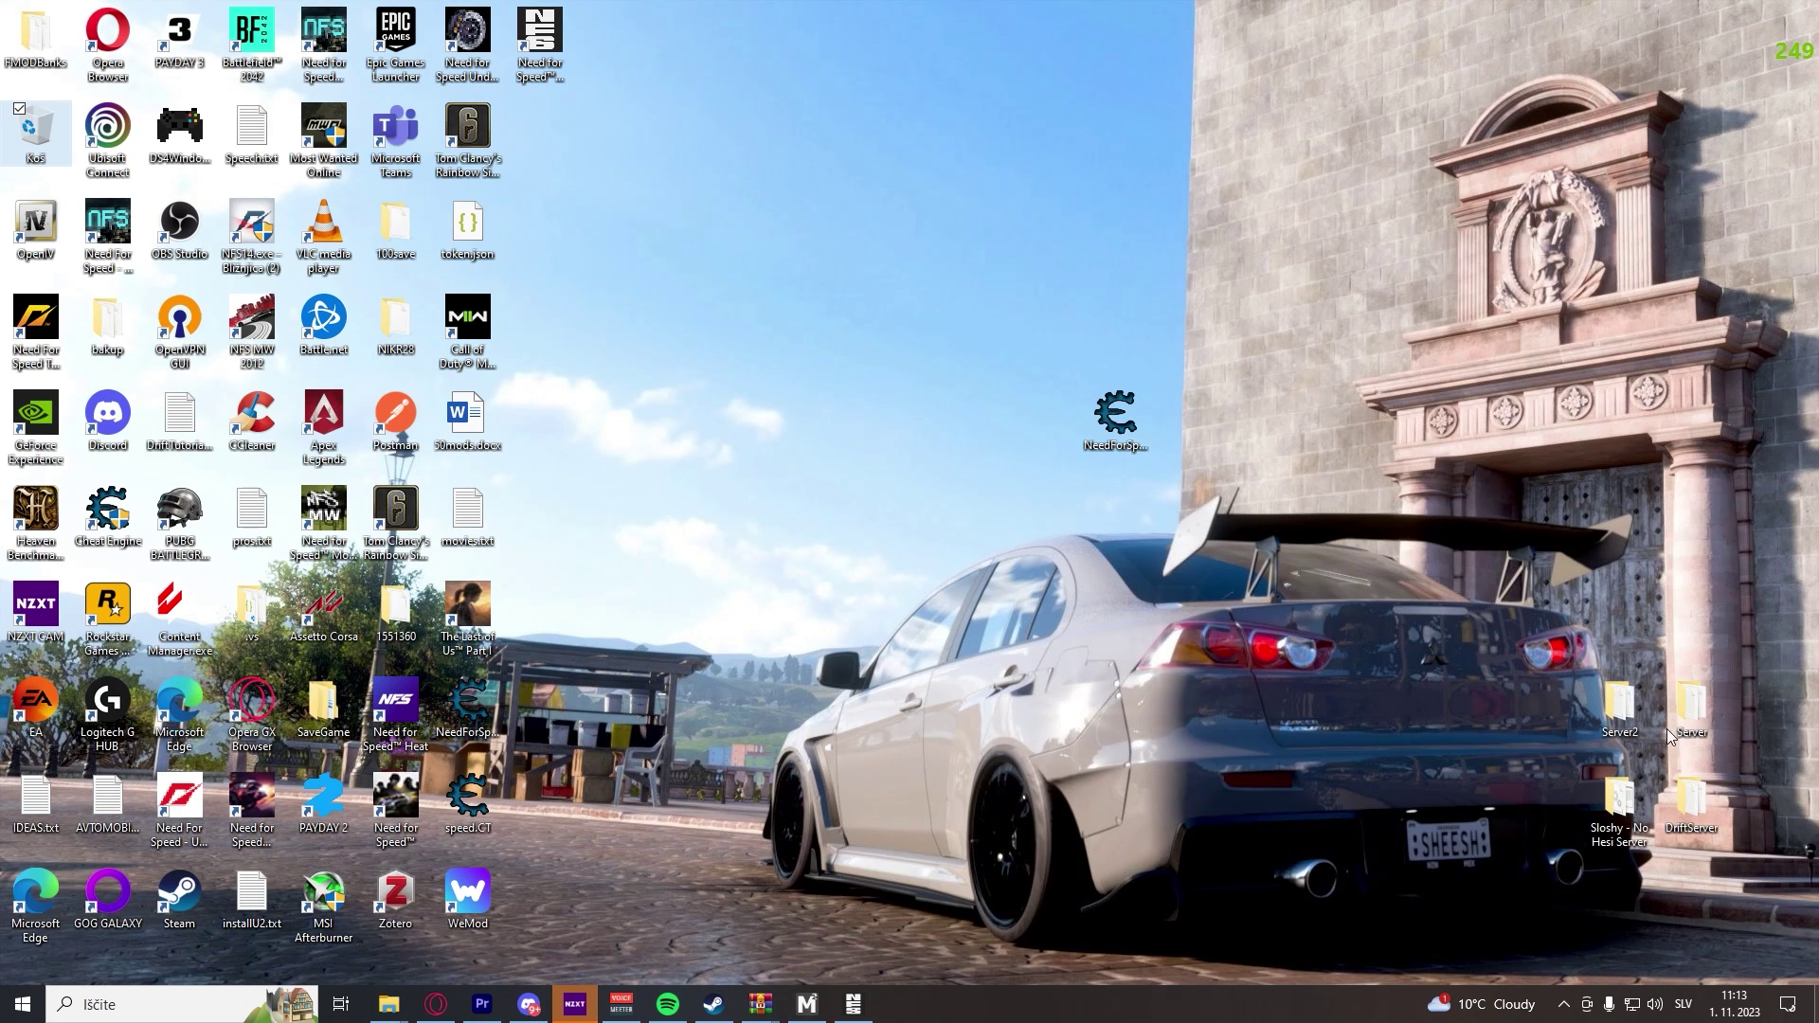
Open NeedForSpeedUnboundUnlockEverything.CT in Cheat Engine with admin rights
click(1118, 417)
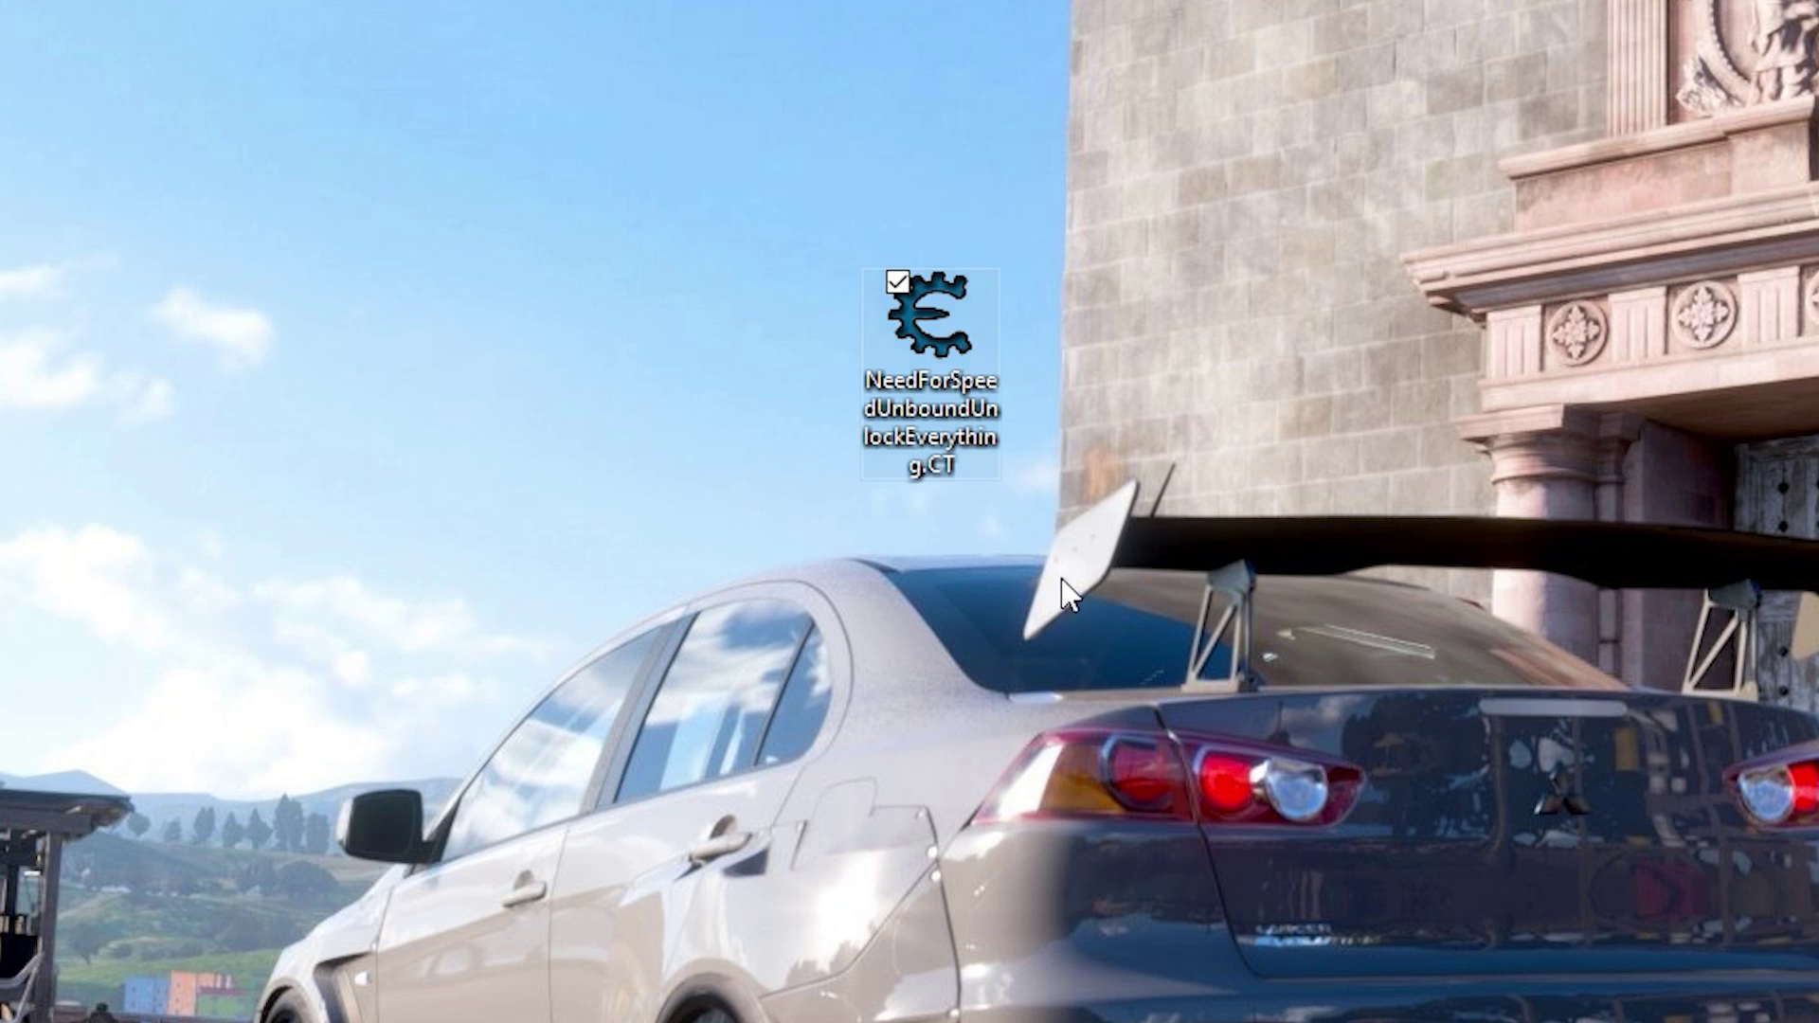
double_click(931, 354)
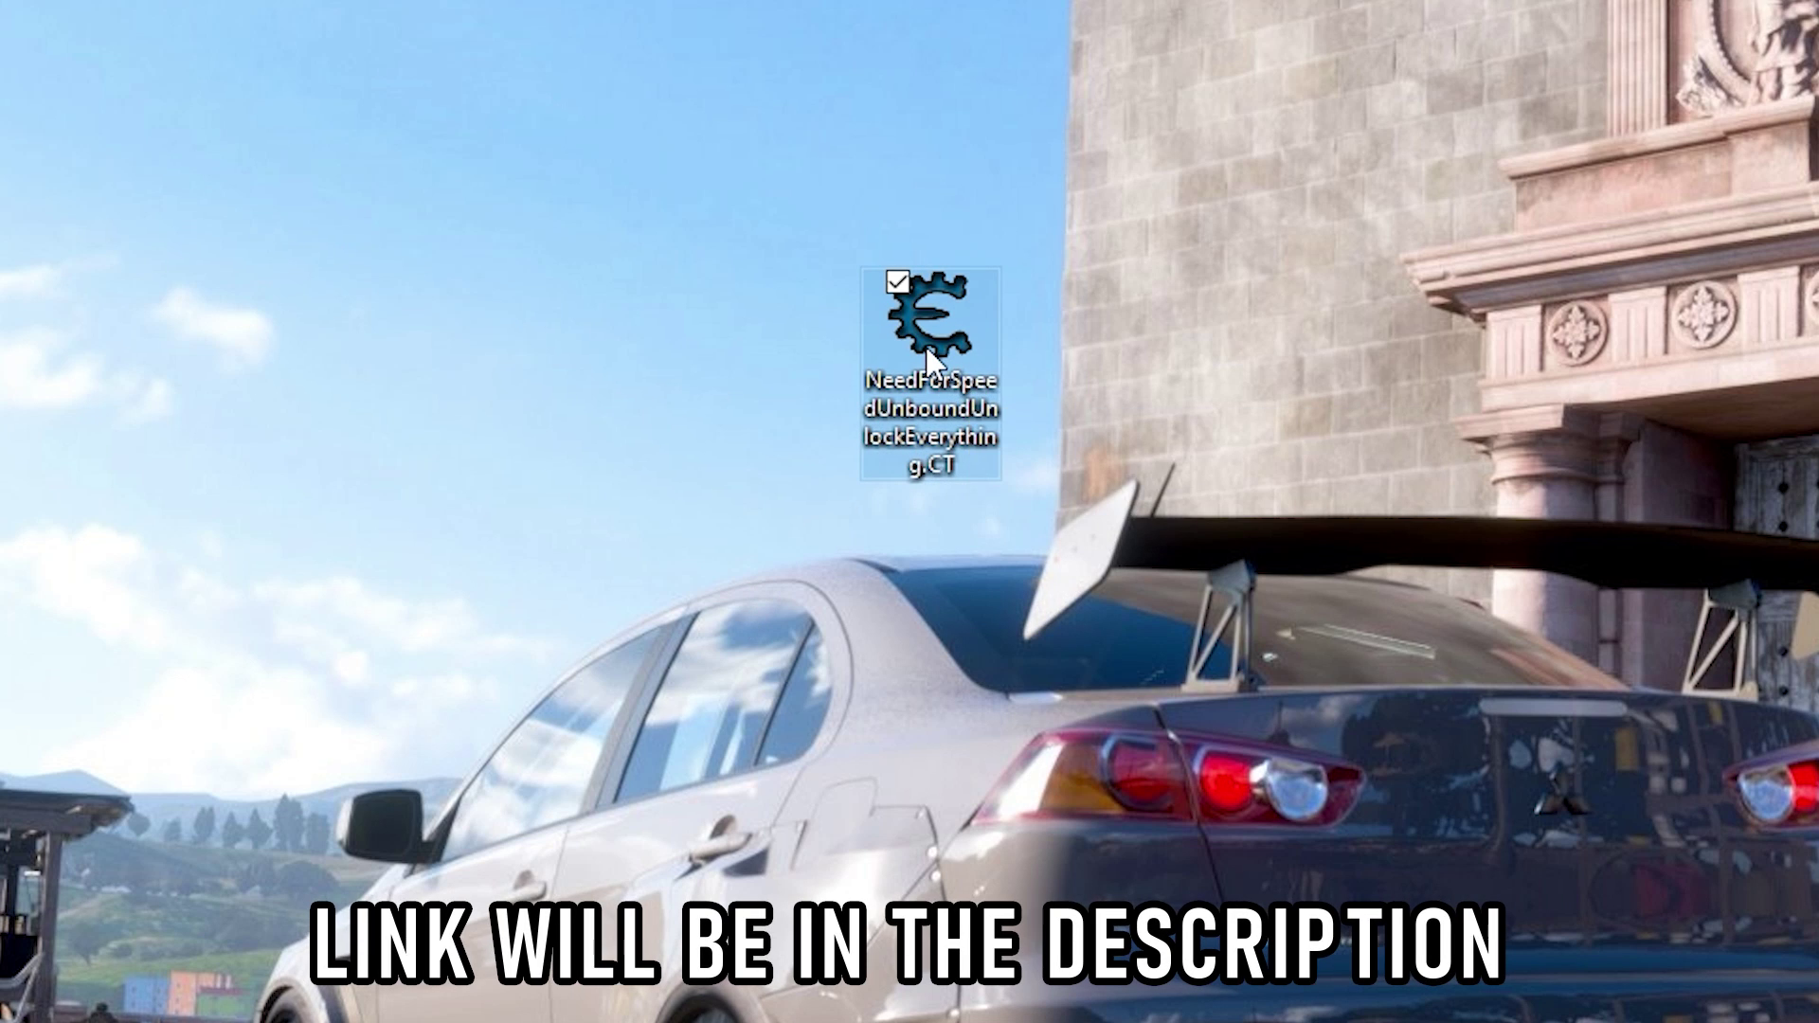
click(384, 744)
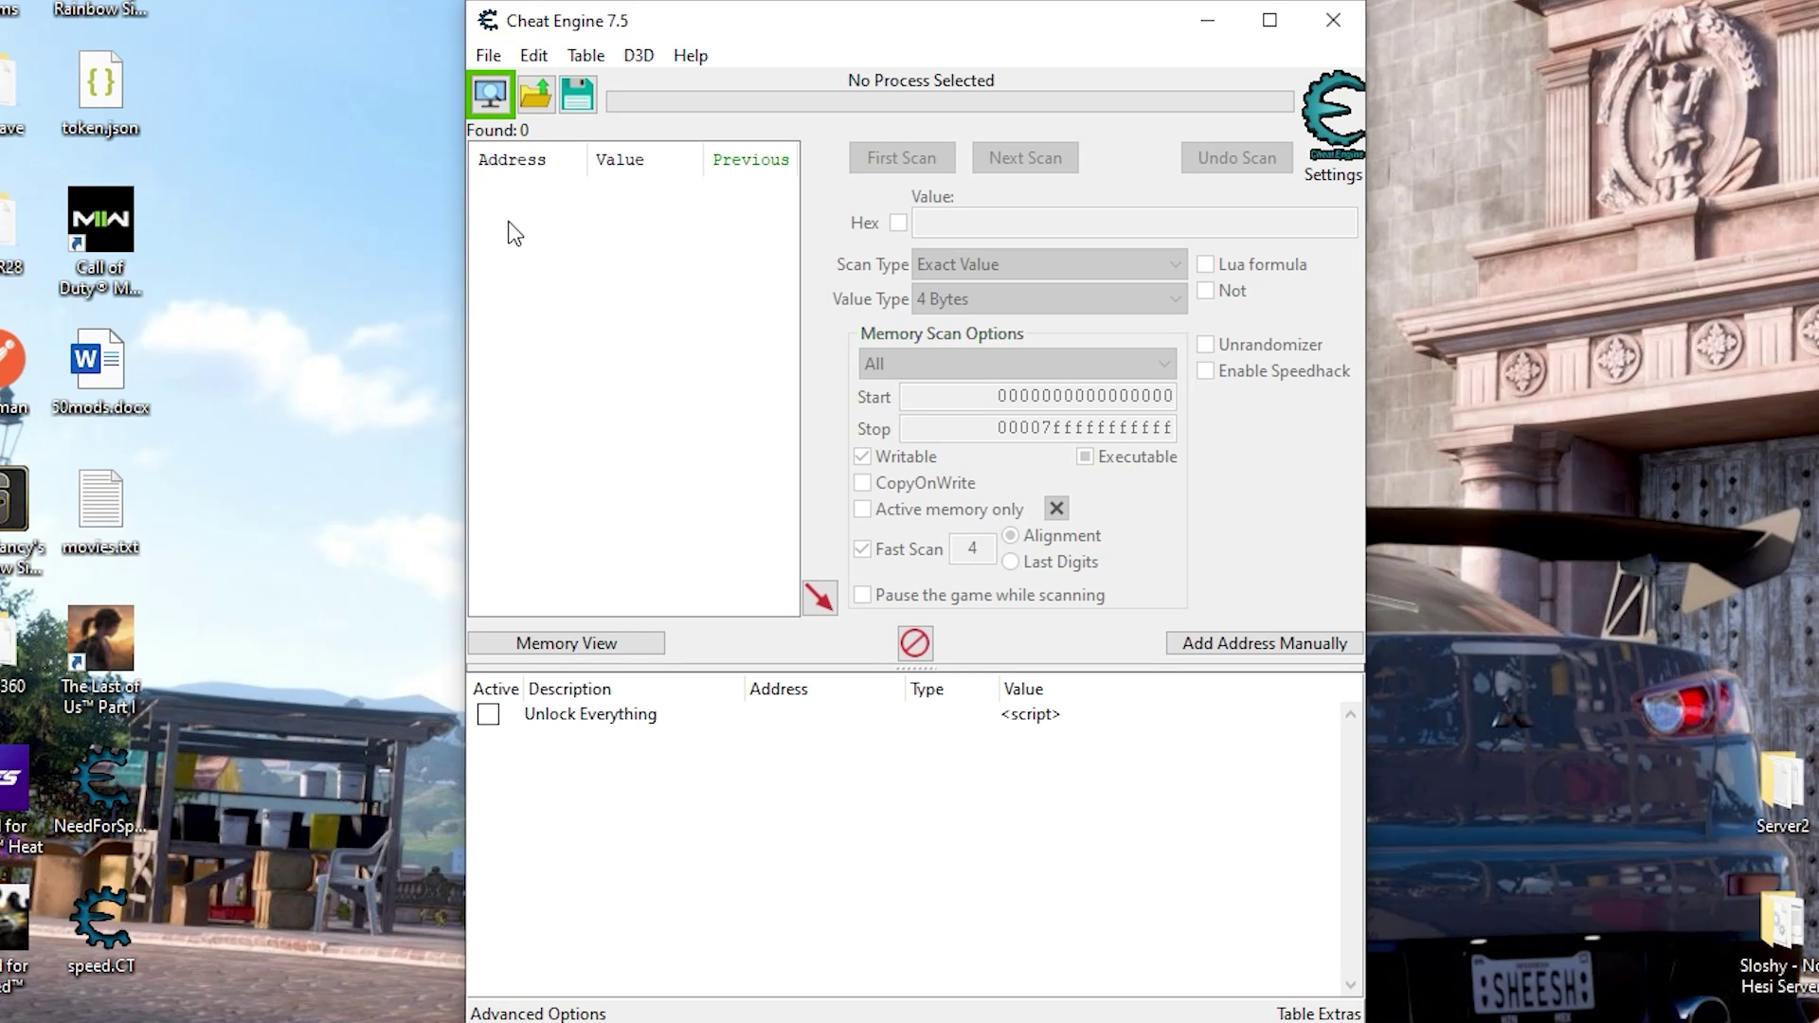
Attach to Need for Speed Unbound, keep the address list, and activate Unlock Everything
click(490, 95)
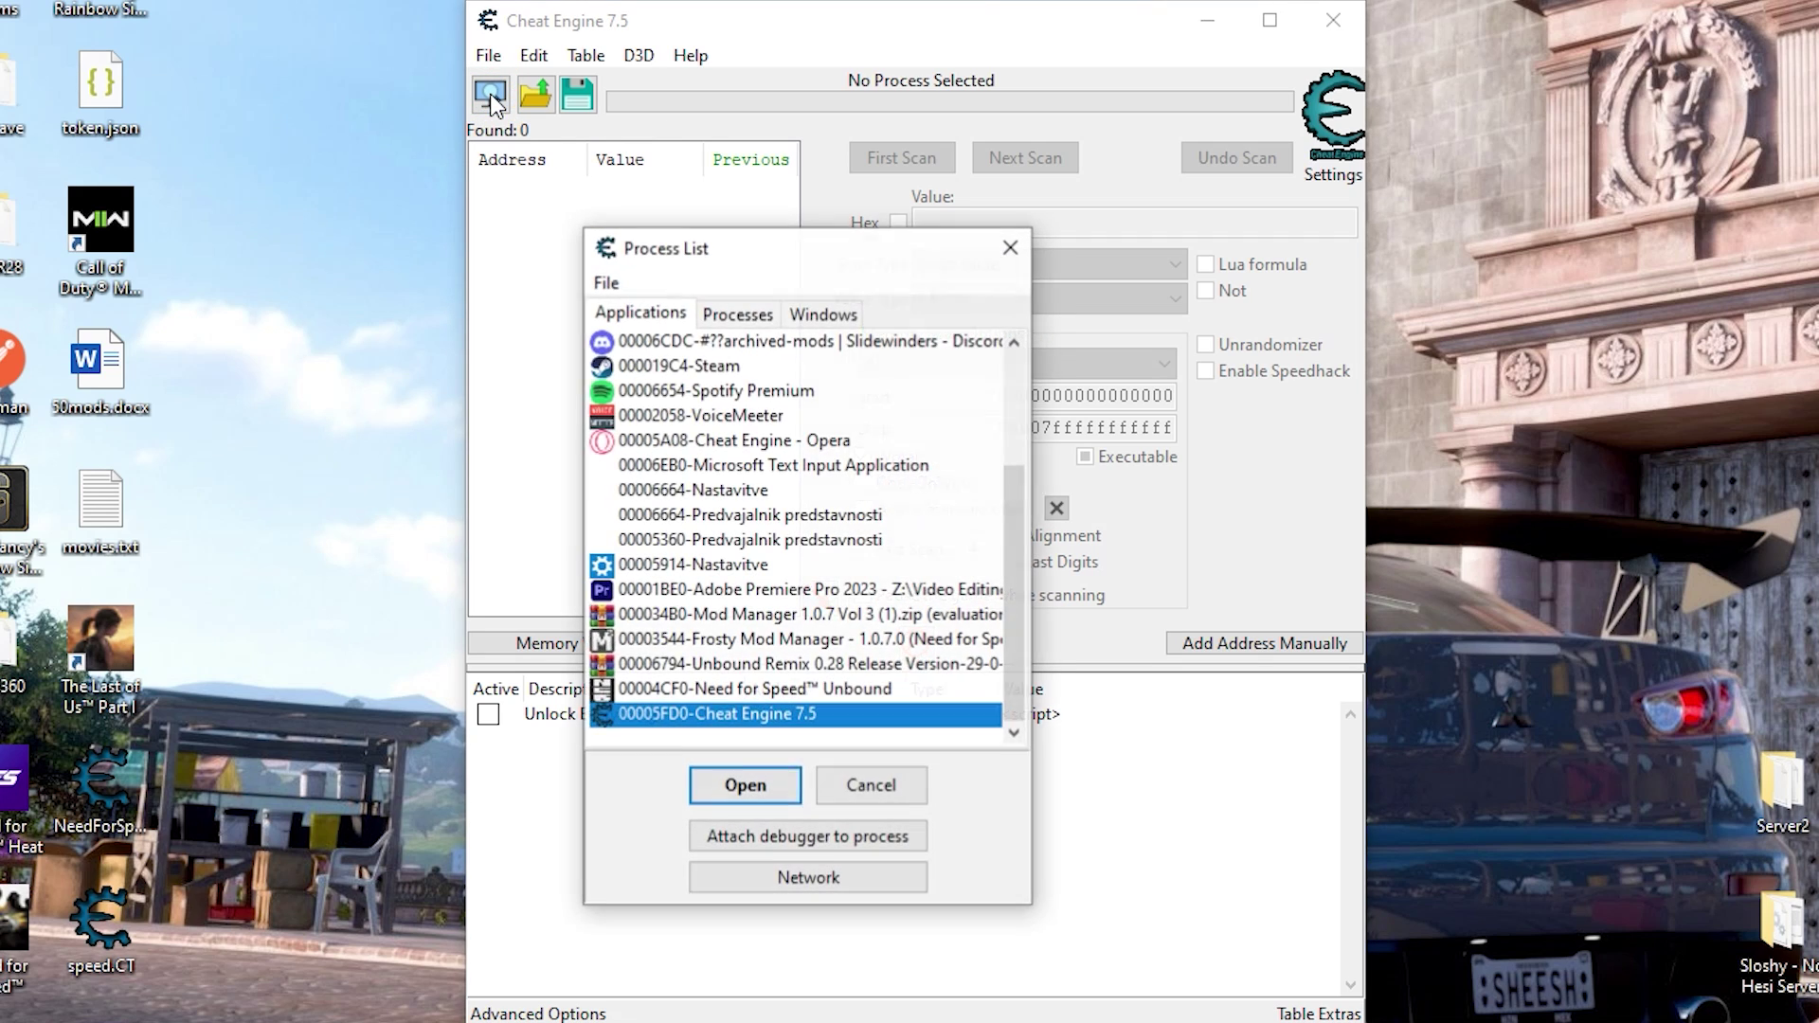
click(710, 691)
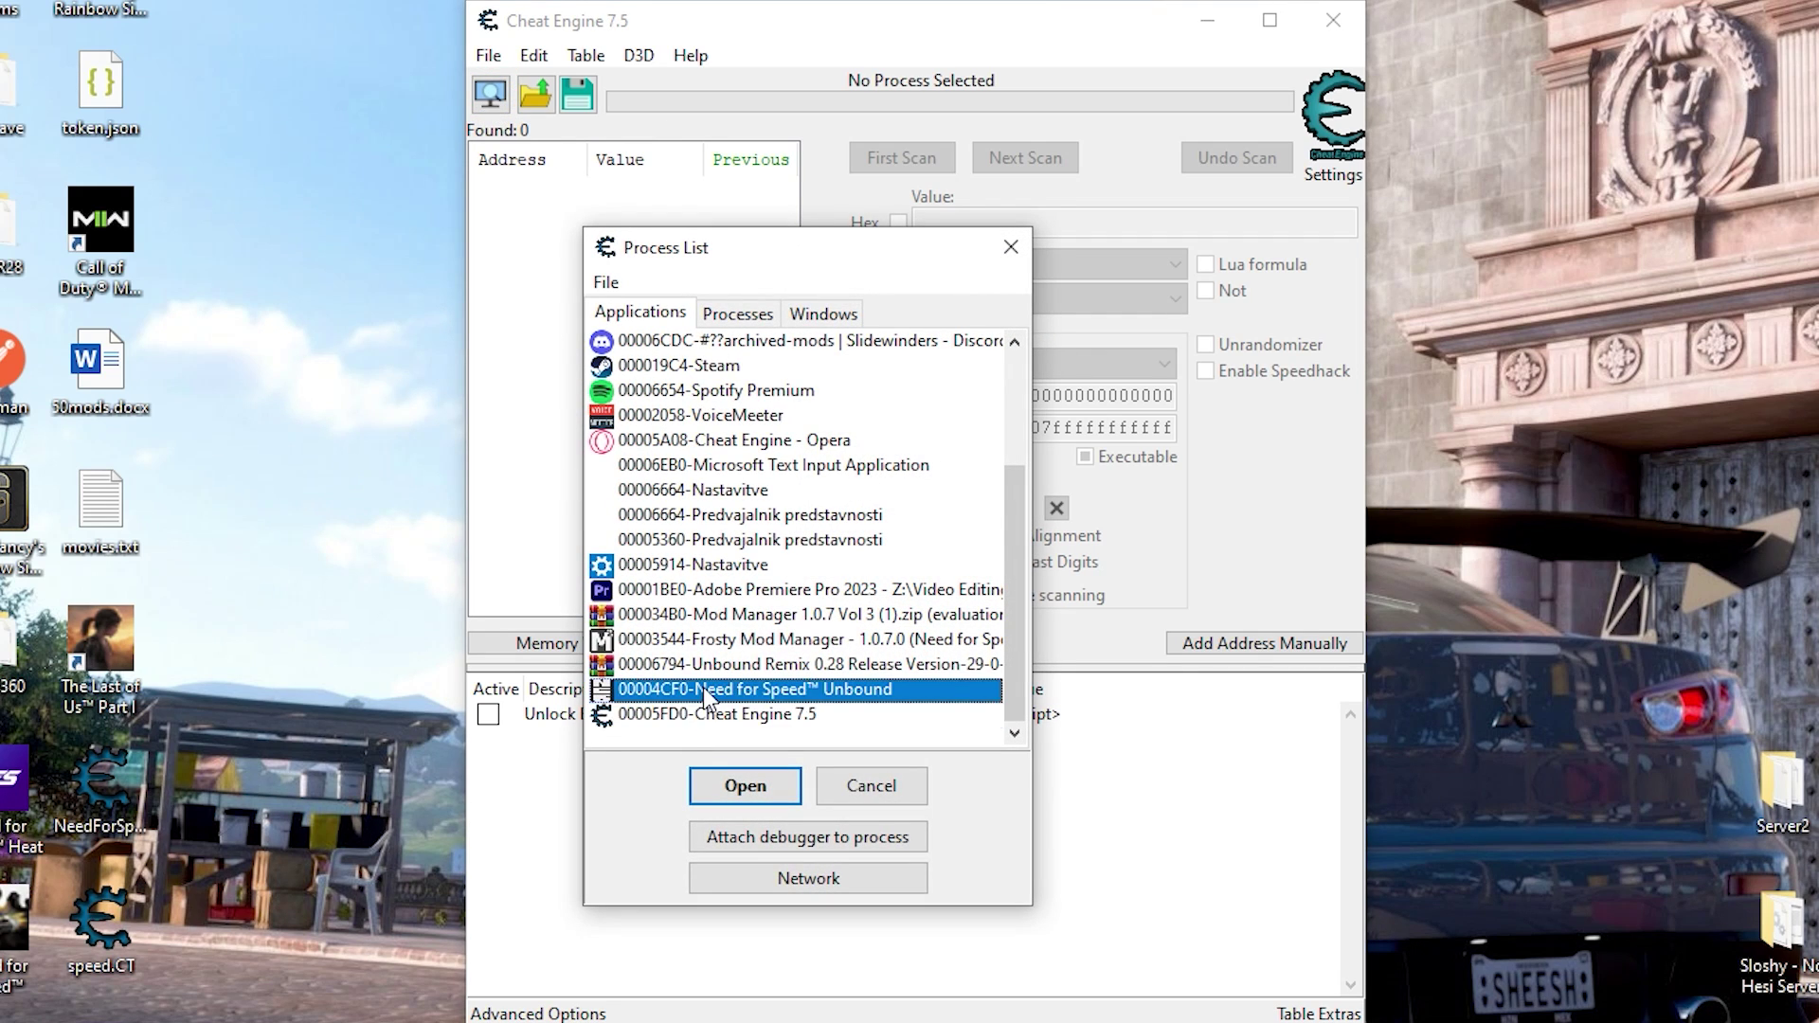
click(755, 792)
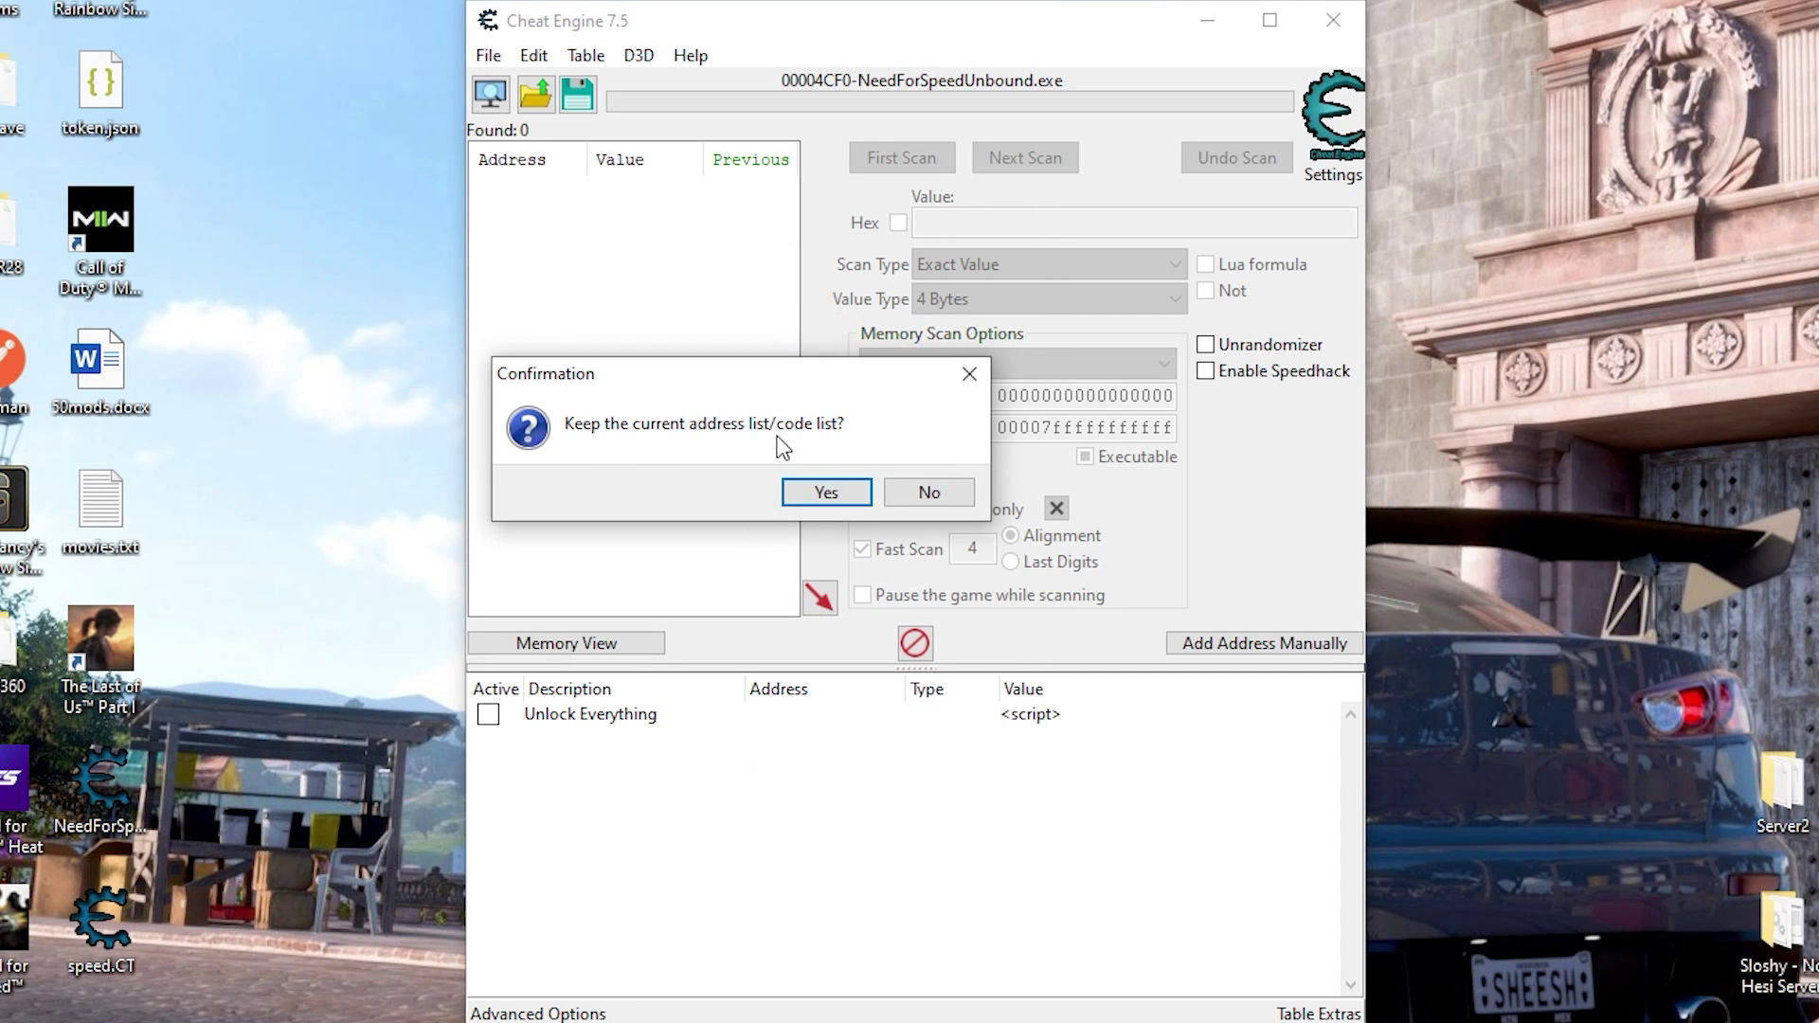
click(824, 492)
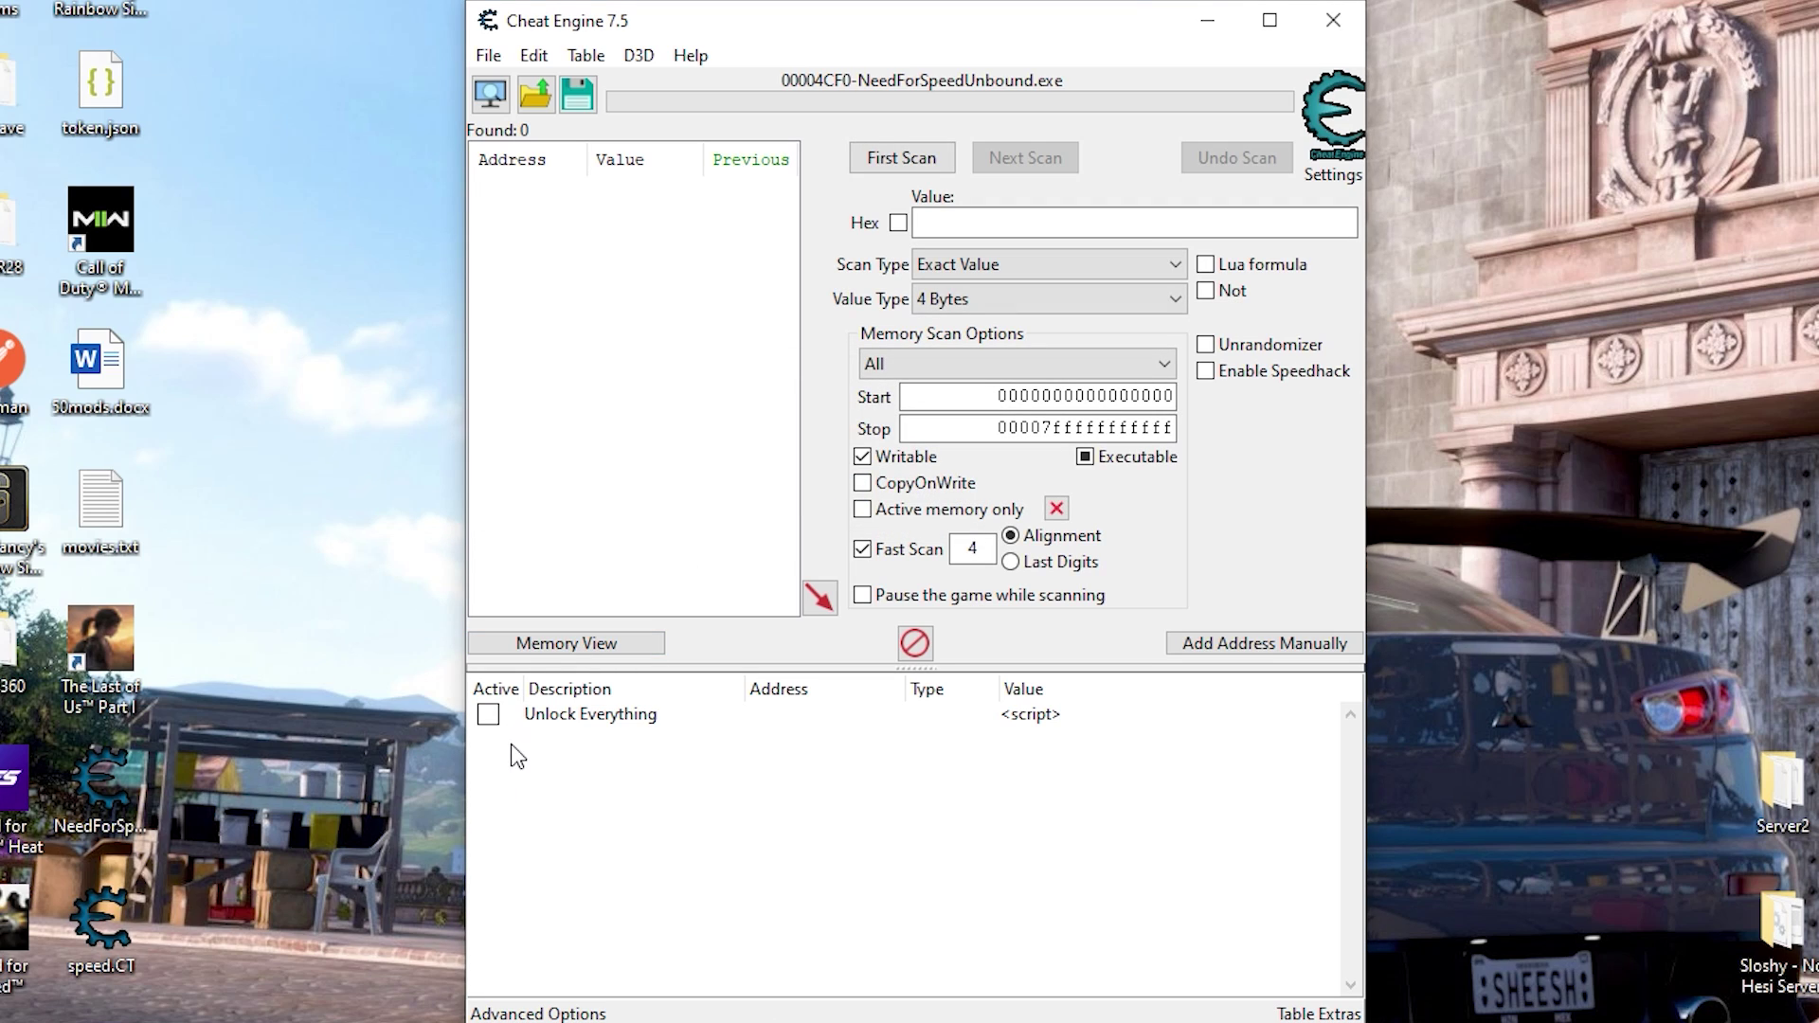
click(489, 716)
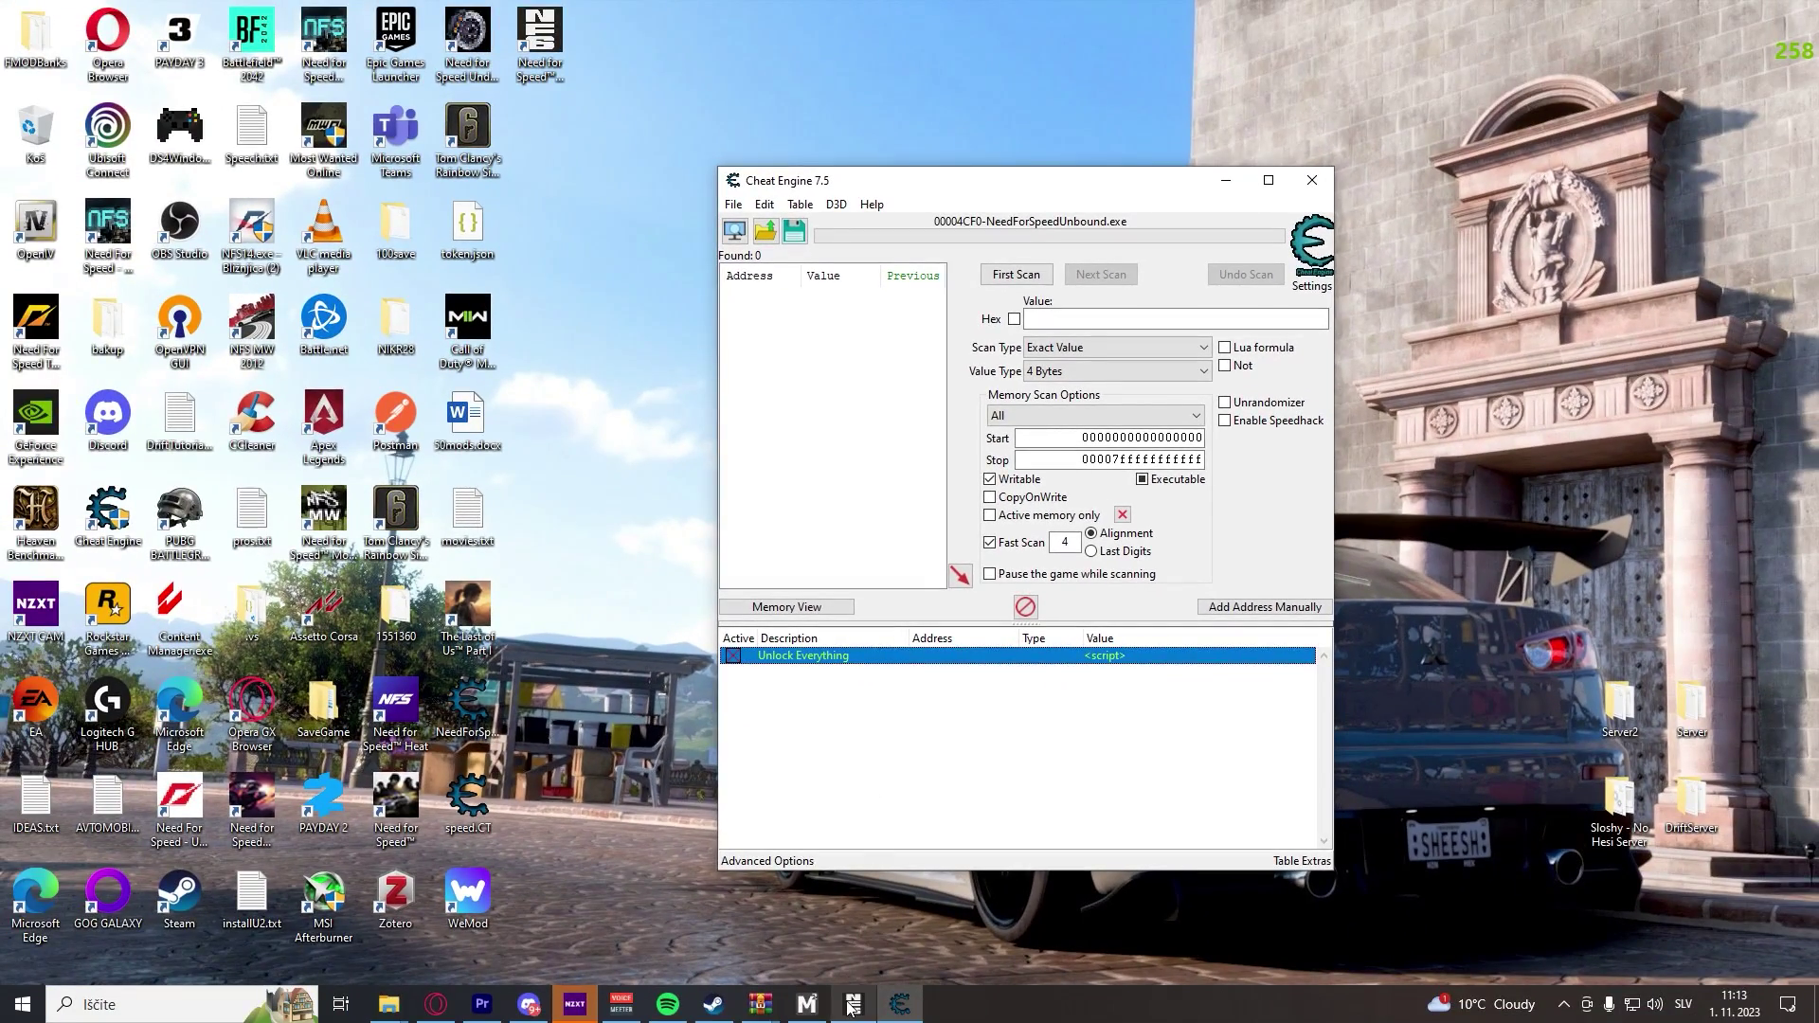
click(851, 1006)
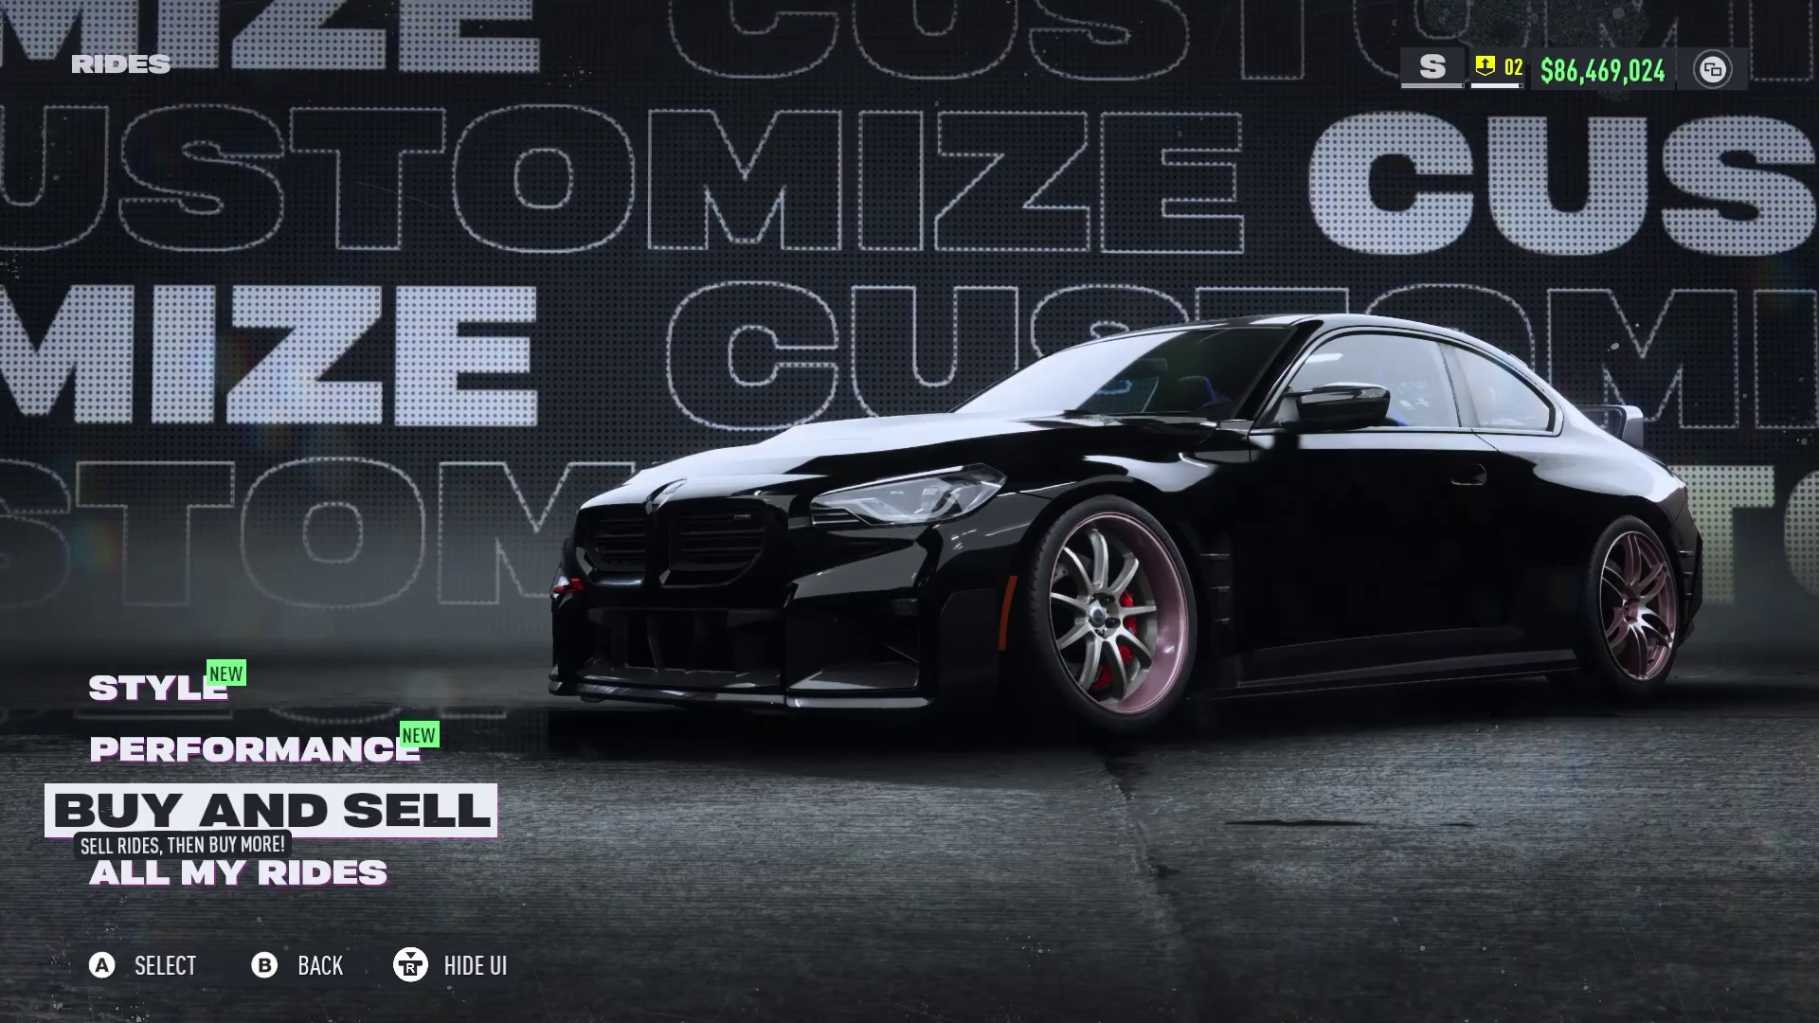
key(Return)
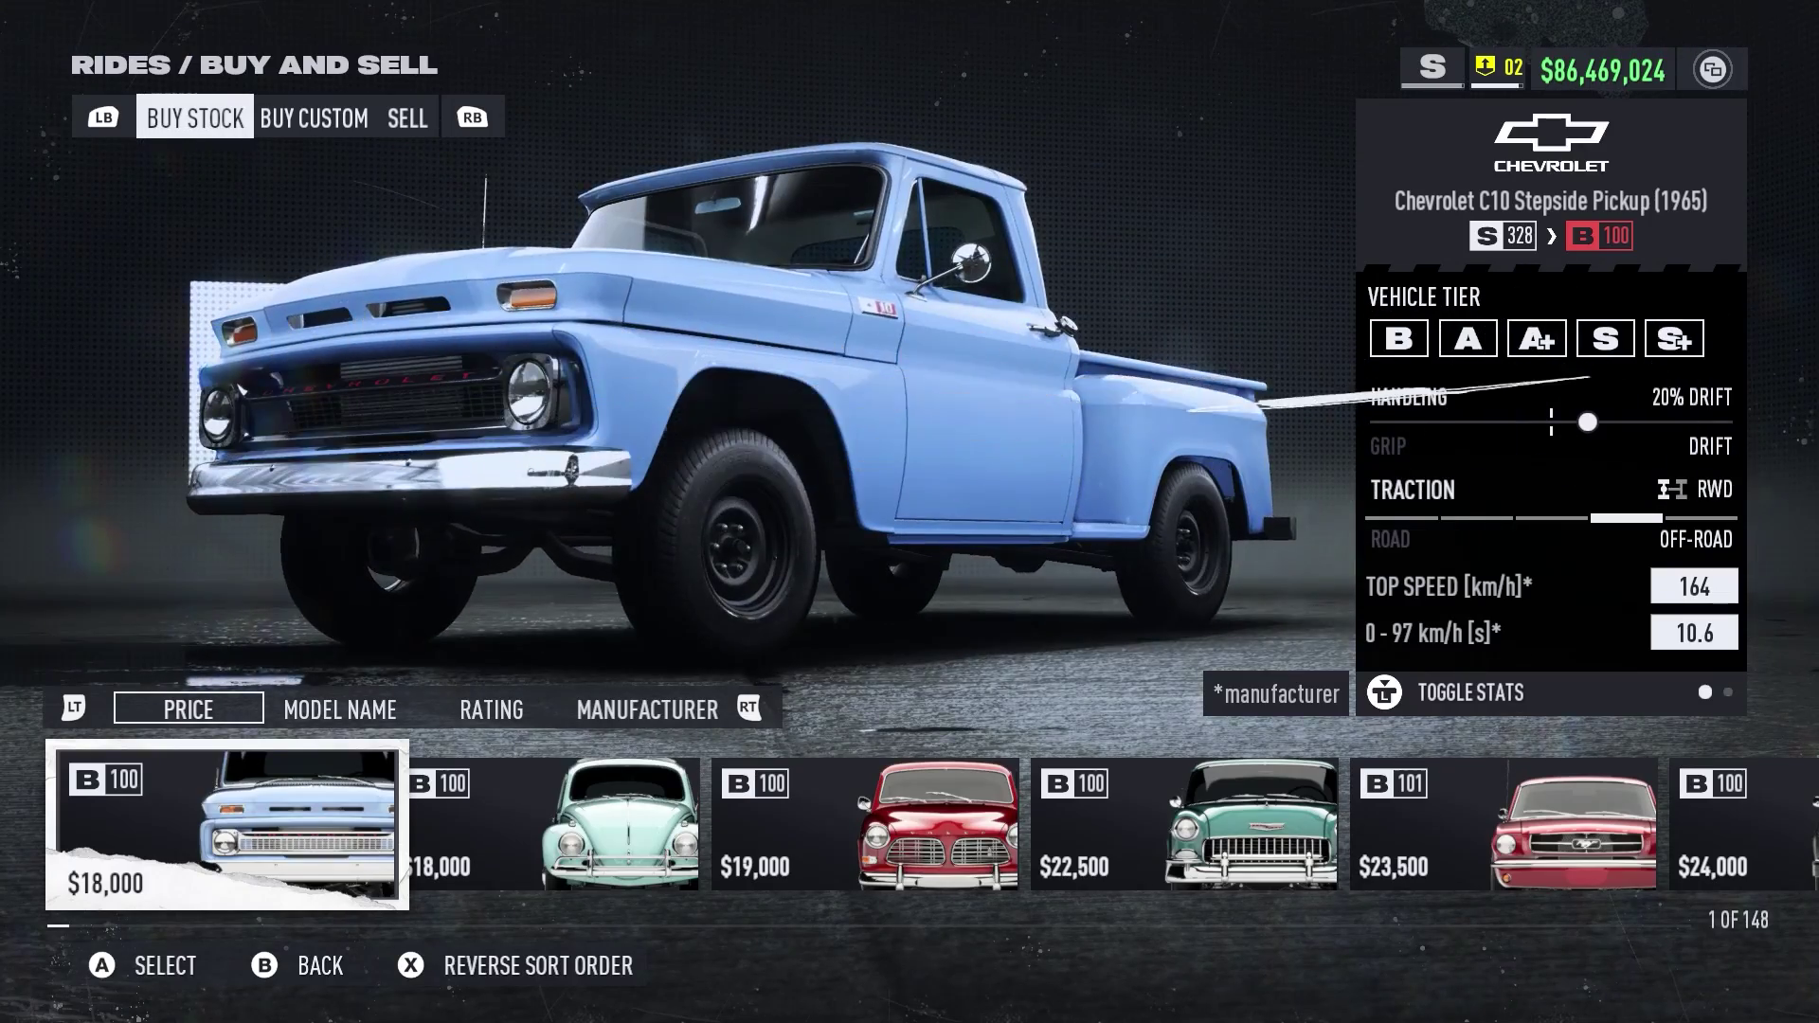
key(Right)
key(Right)
key(Right)
key(Right)
key(Right)
key(Right)
key(Right)
key(Right)
key(Right)
key(Right)
key(Right)
key(Right)
key(Right)
key(Right)
key(Right)
key(Right)
key(Right)
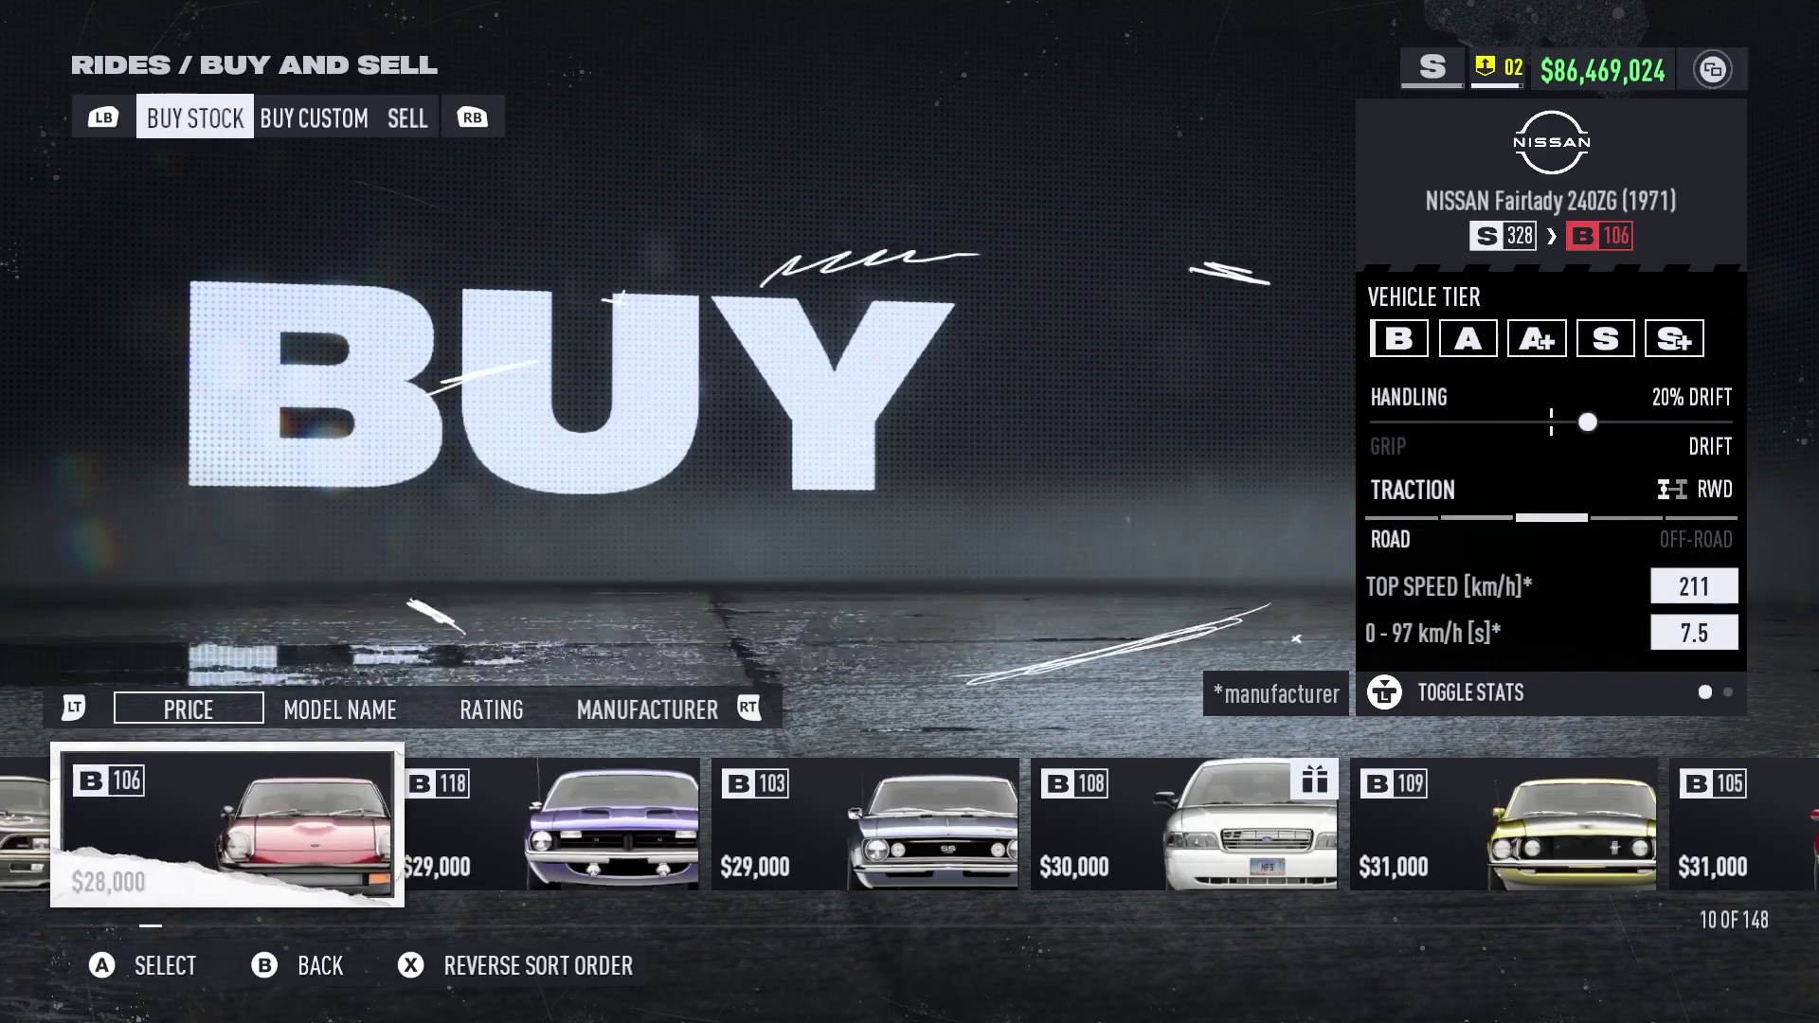
key(Right)
key(Right)
key(Right)
key(Right)
key(Right)
key(Right)
key(Right)
key(Right)
key(Right)
key(Right)
key(Right)
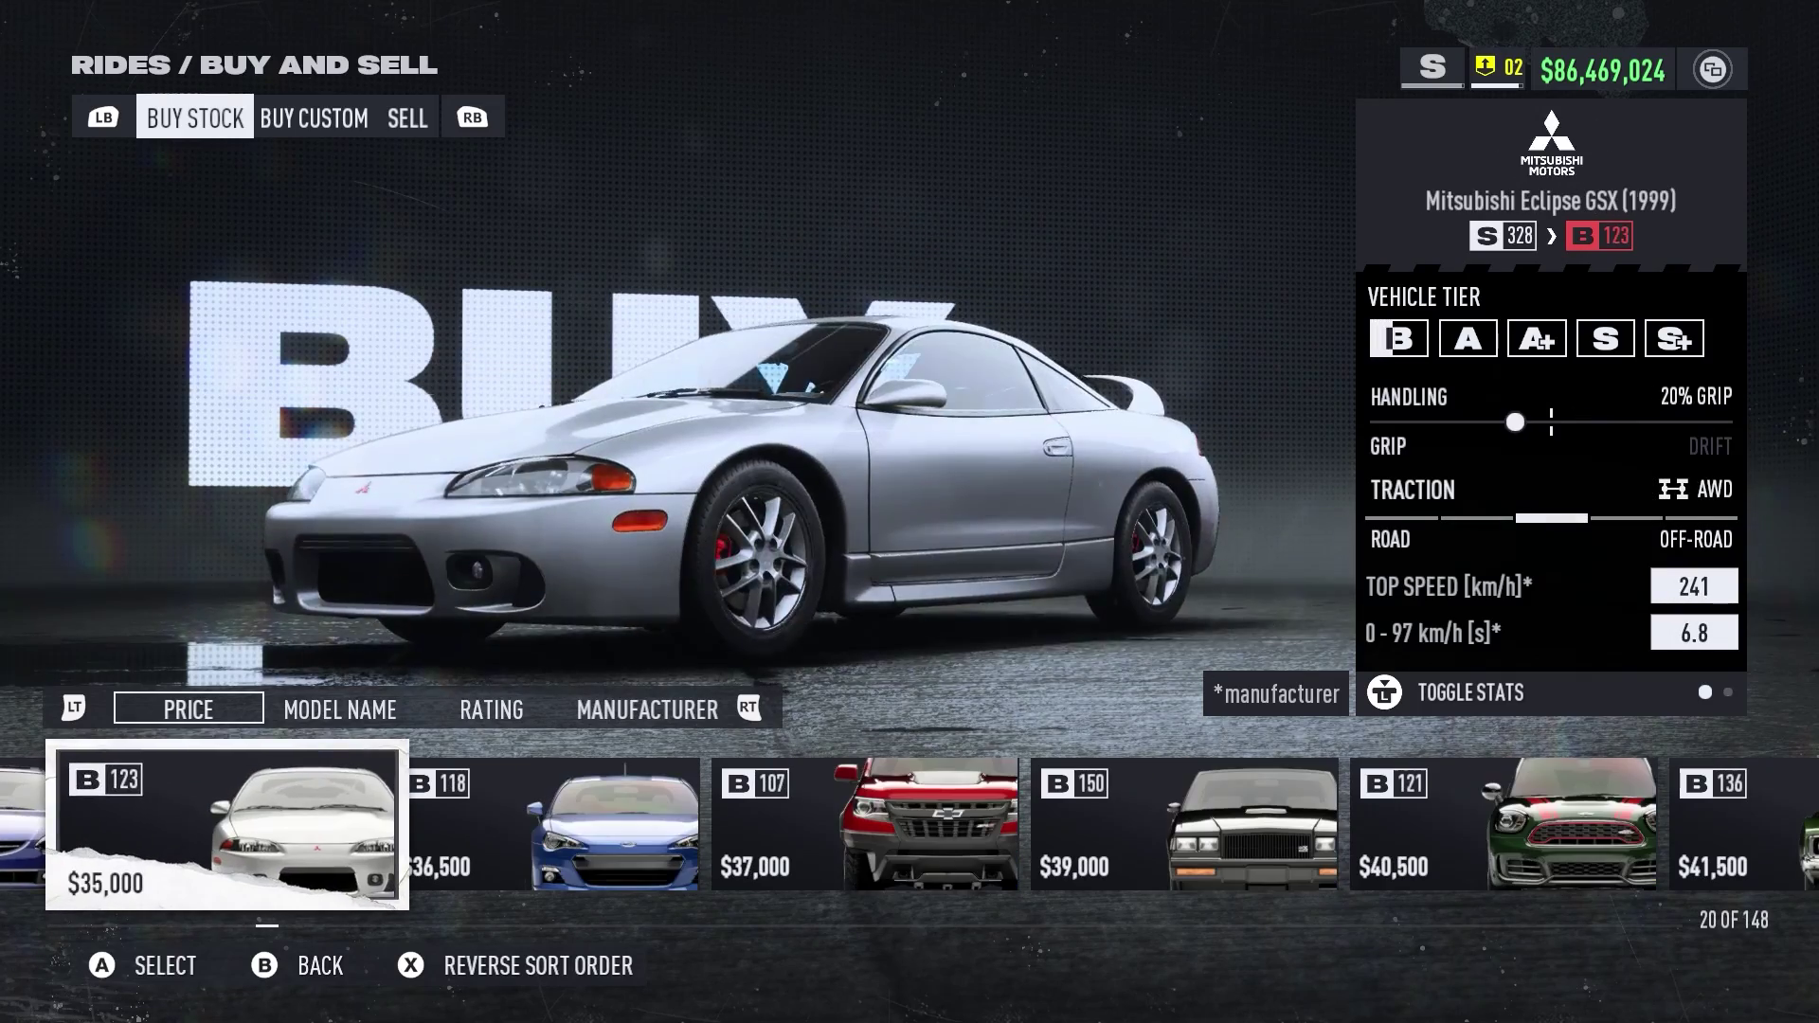
key(Right)
key(Right)
key(Right)
key(Right)
key(Right)
key(Right)
key(Right)
key(Right)
key(Right)
key(Right)
key(Right)
key(Right)
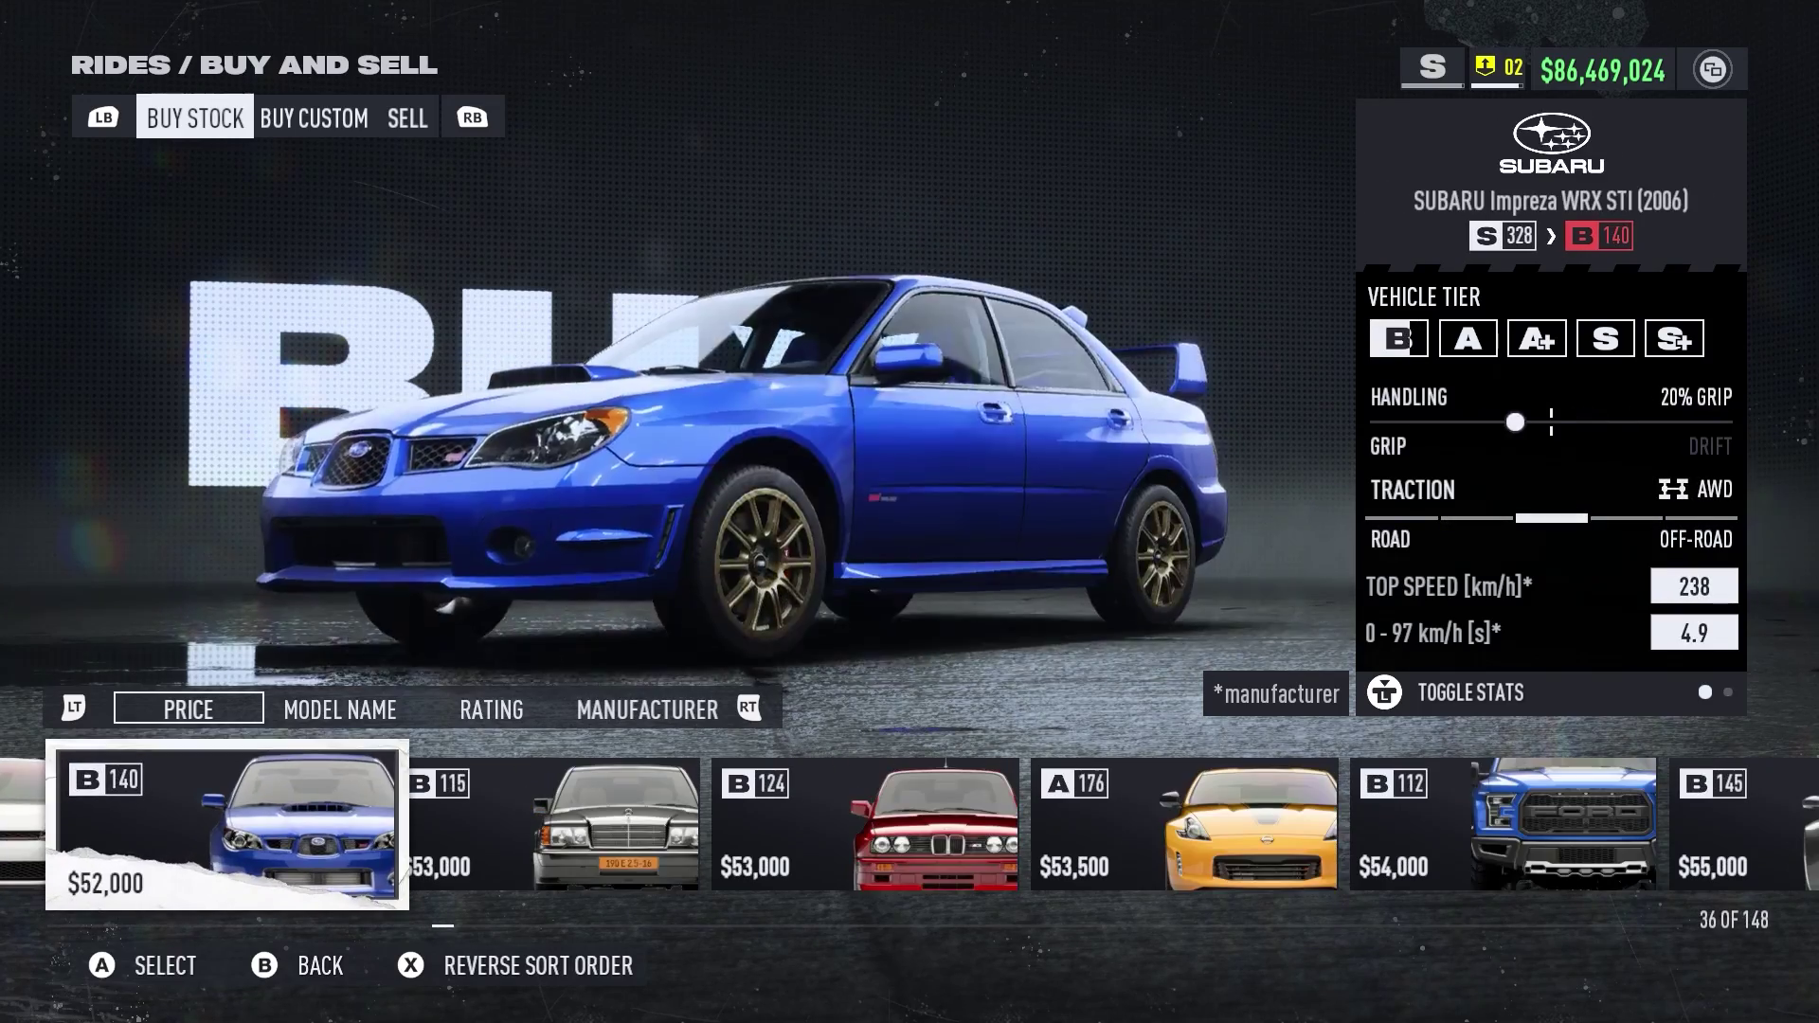
key(Right)
key(Right)
key(Right)
key(Right)
key(Right)
key(Right)
key(Right)
key(Right)
key(Right)
key(Right)
key(Right)
key(Right)
key(Right)
key(Right)
key(Right)
key(Right)
key(Right)
key(Right)
key(Right)
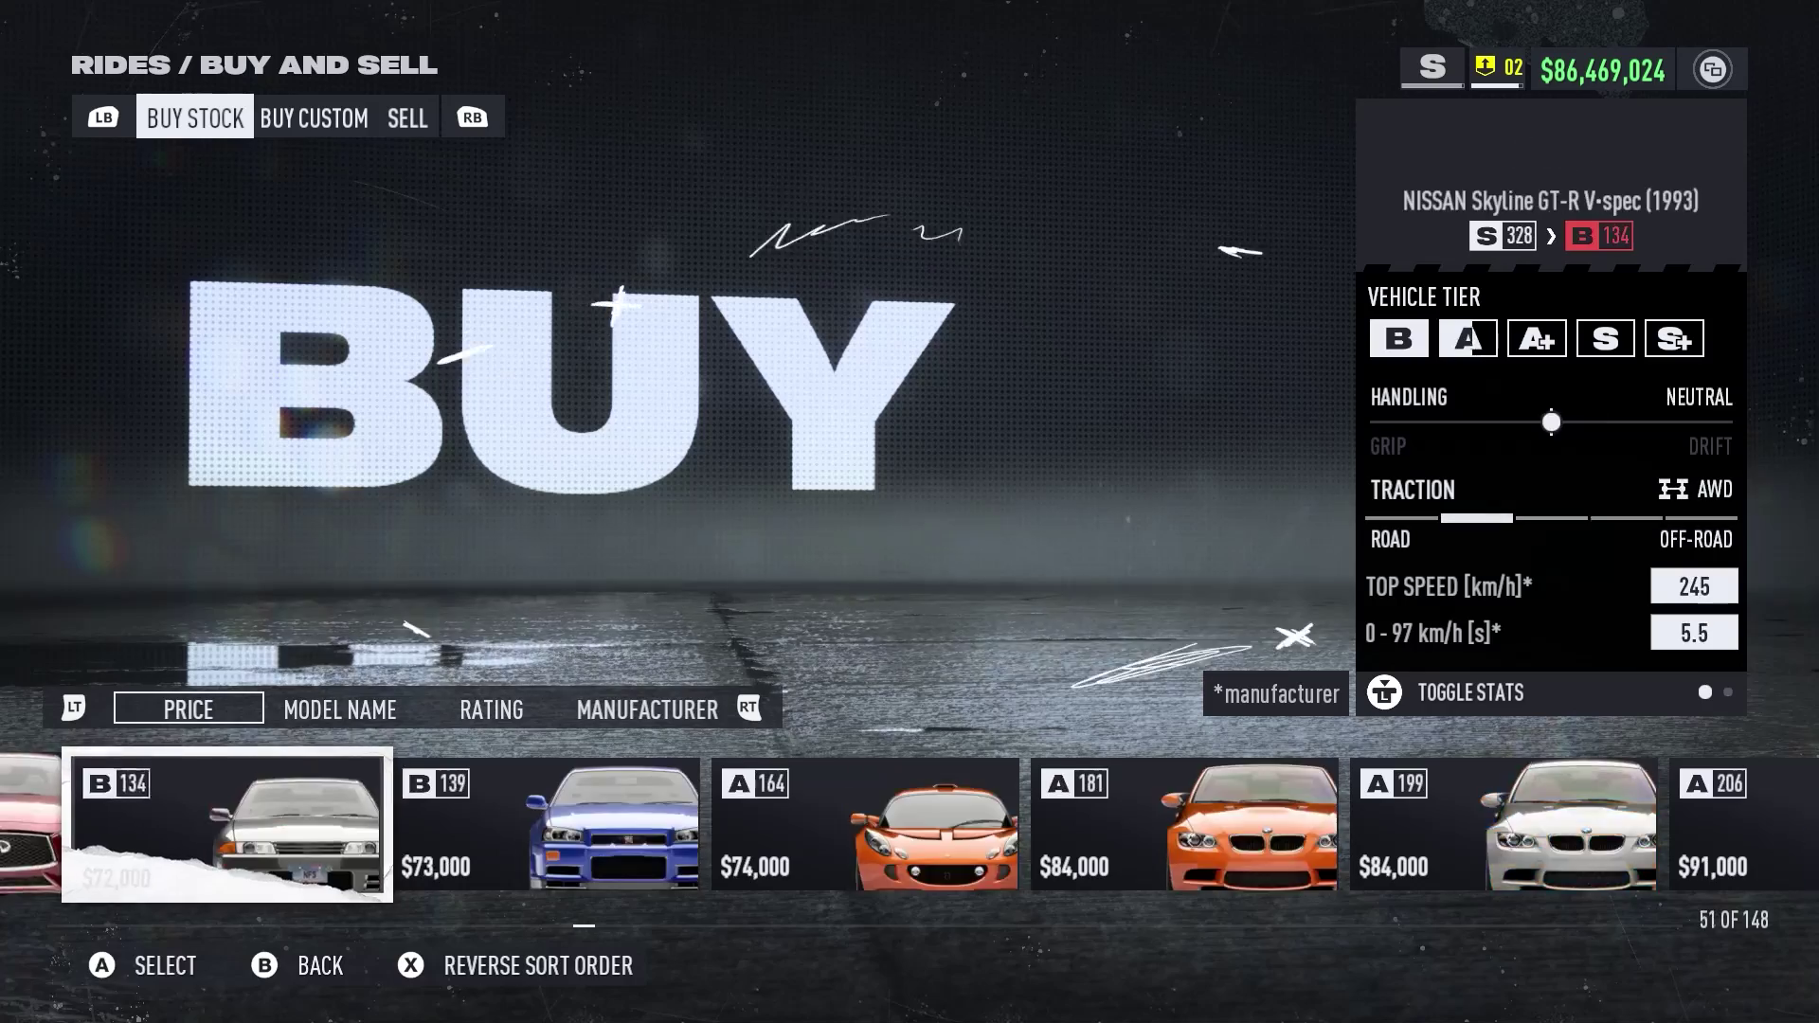
key(Right)
key(Right)
key(Right)
key(Right)
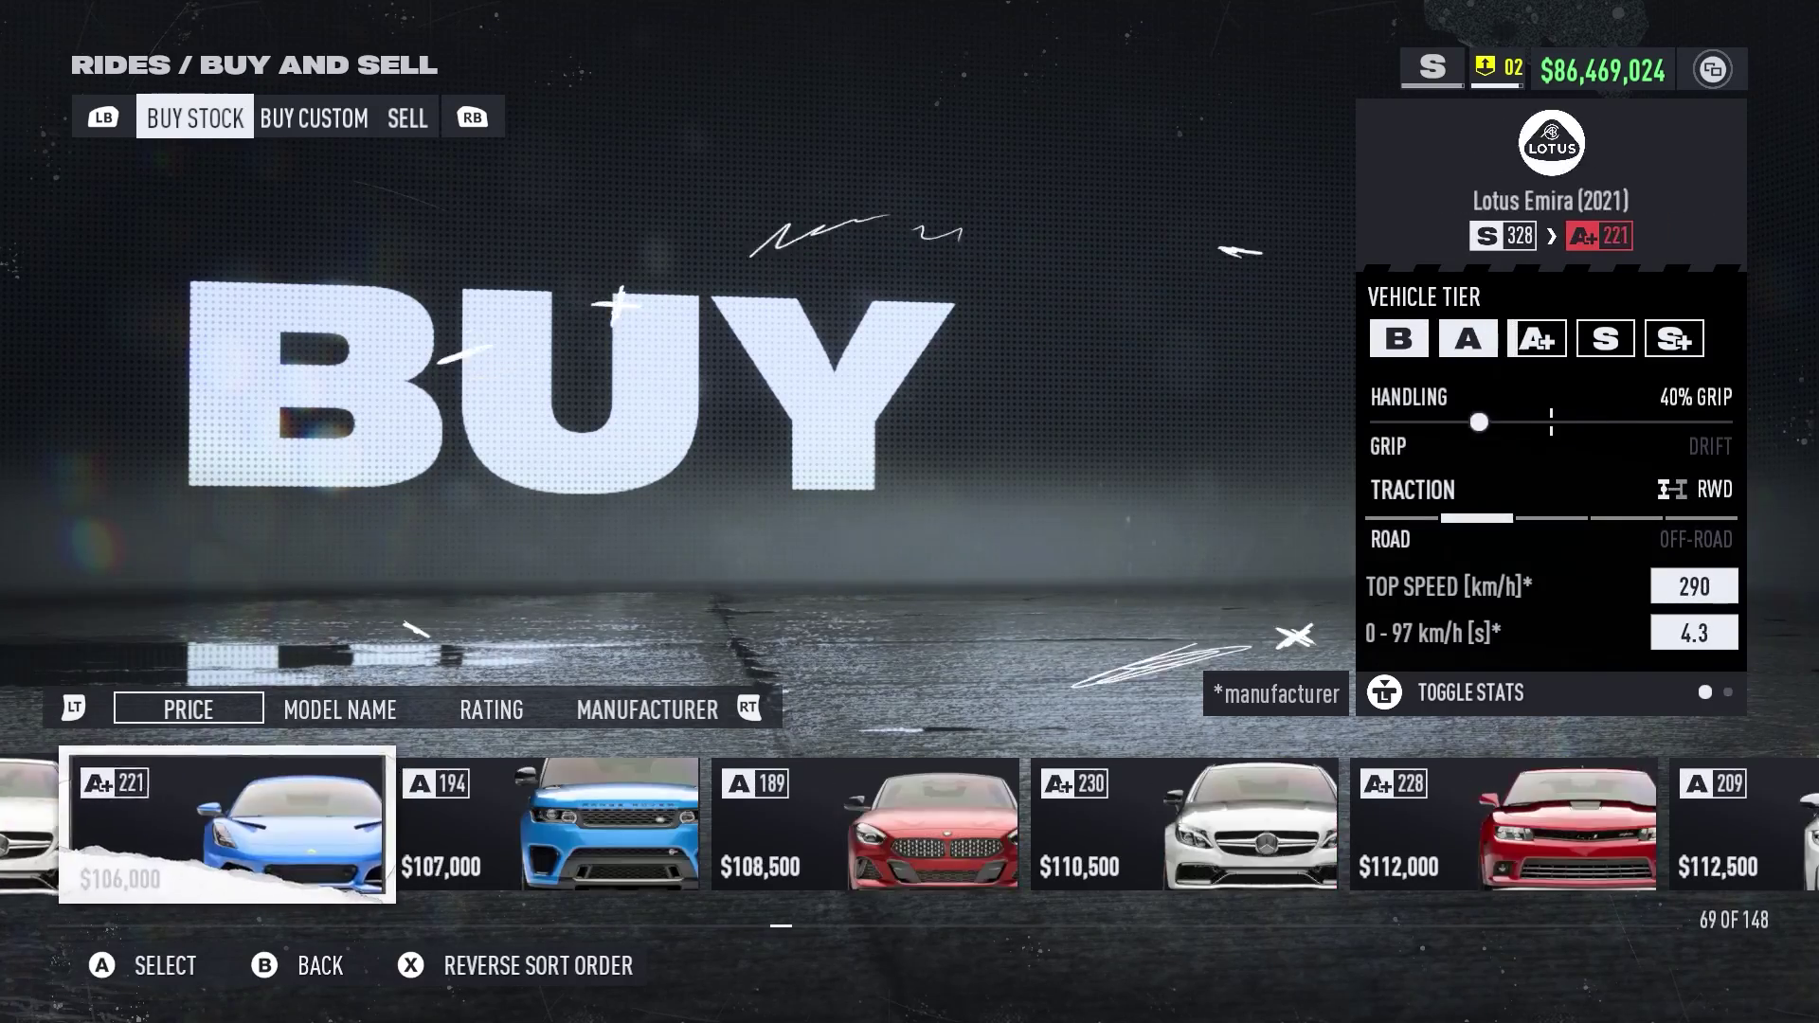
key(Right)
key(Right)
key(Right)
key(Right)
key(Right)
key(Right)
key(Right)
key(Right)
key(Right)
key(Right)
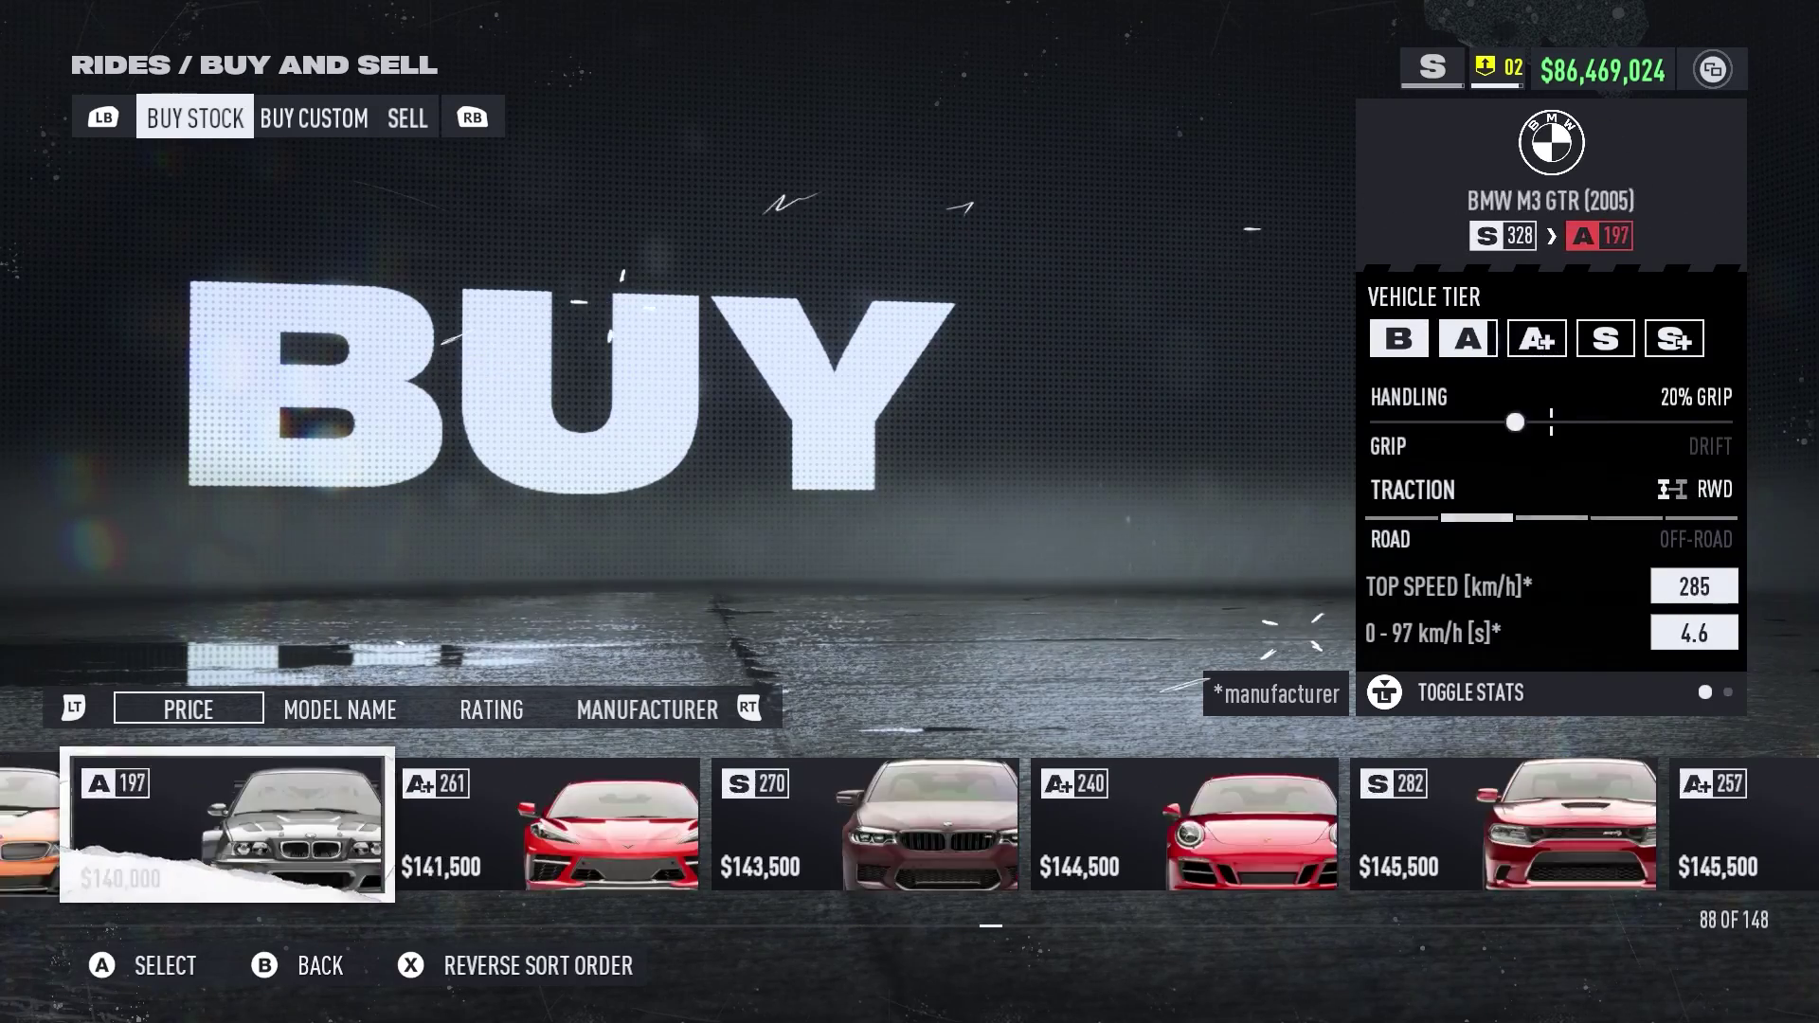
key(Right)
key(Right)
key(Right)
key(Right)
key(Right)
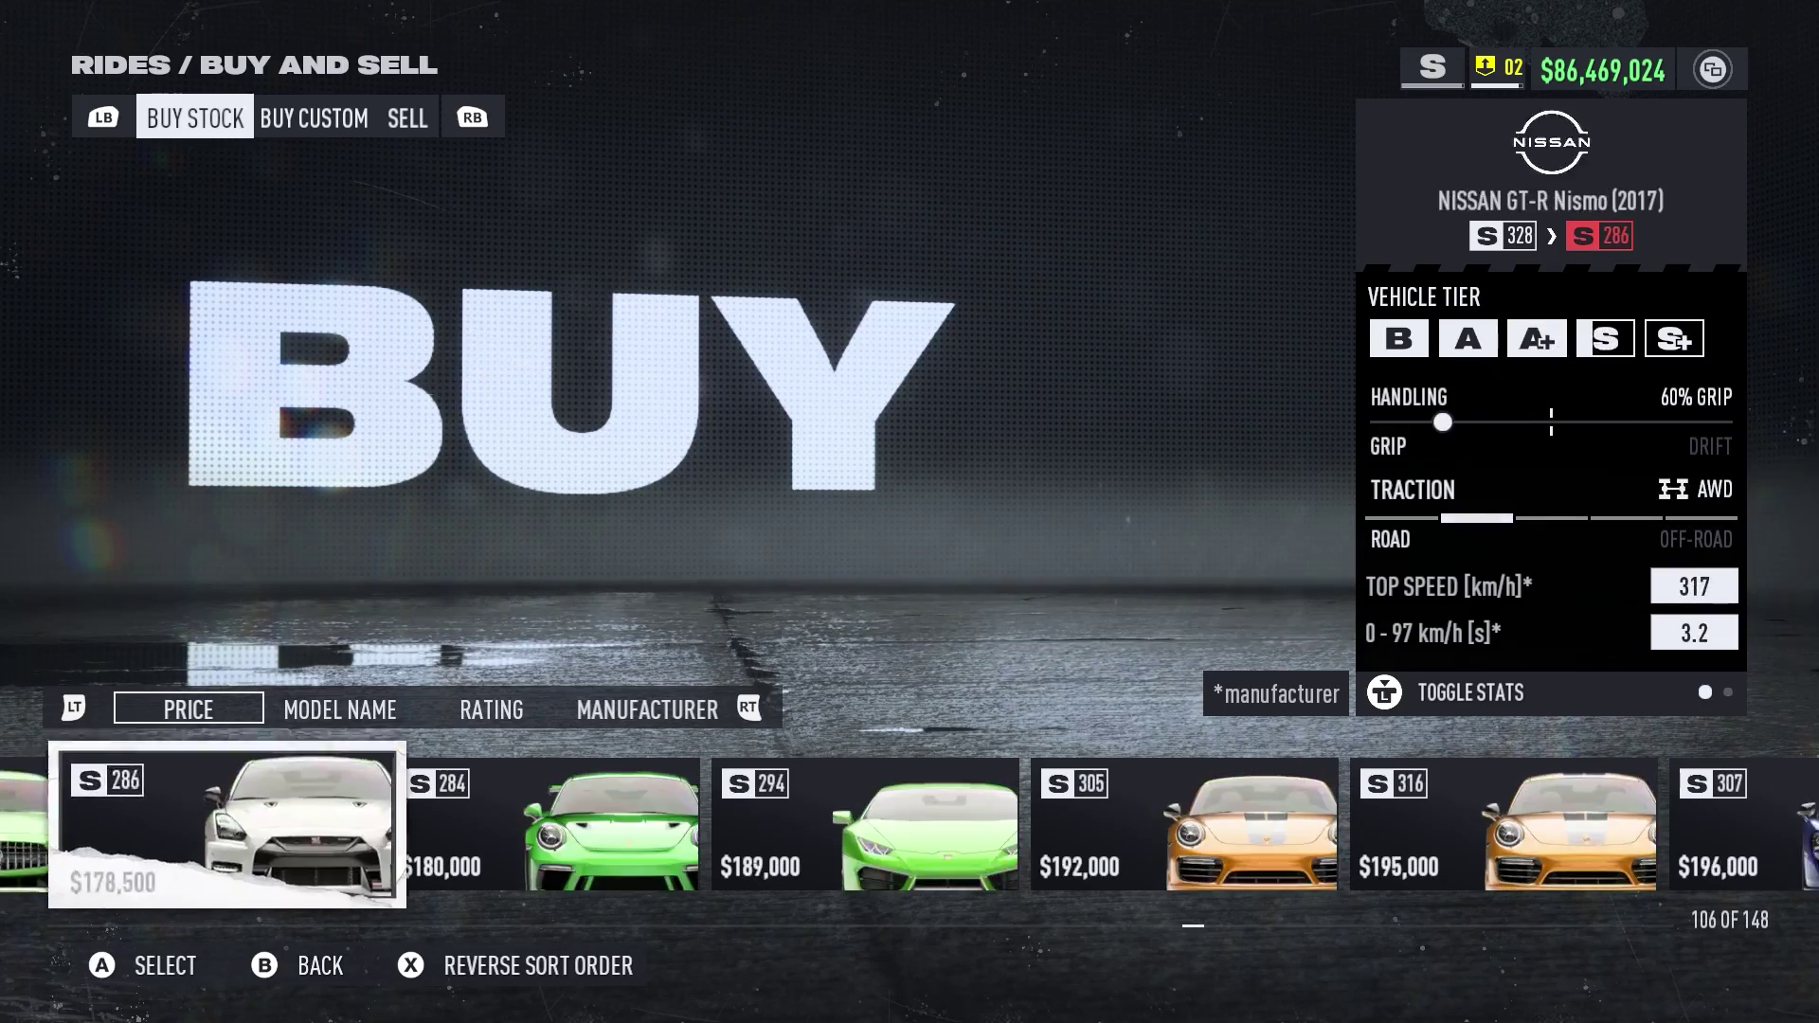
key(Right)
key(Right)
key(Right)
key(Right)
key(Right)
key(Right)
key(Right)
key(Right)
key(Right)
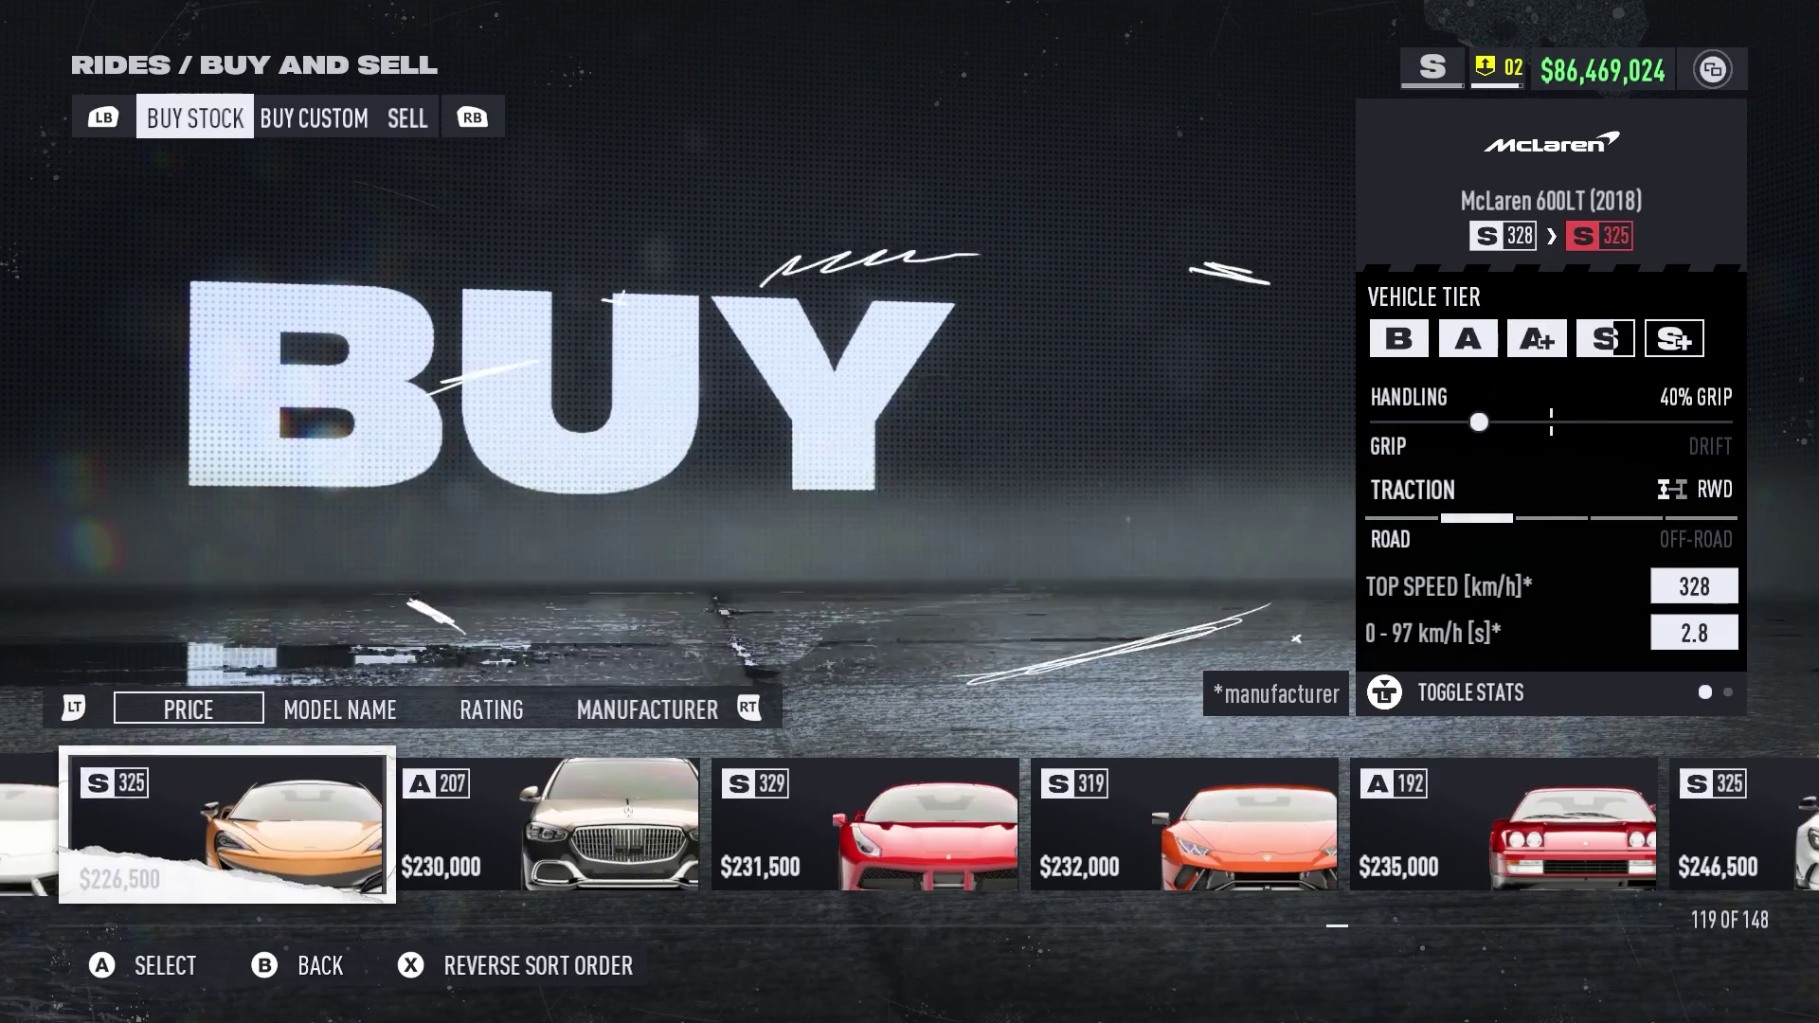
key(Right)
key(Right)
key(Right)
key(Right)
key(Right)
key(Right)
key(Right)
key(Right)
key(Right)
key(Right)
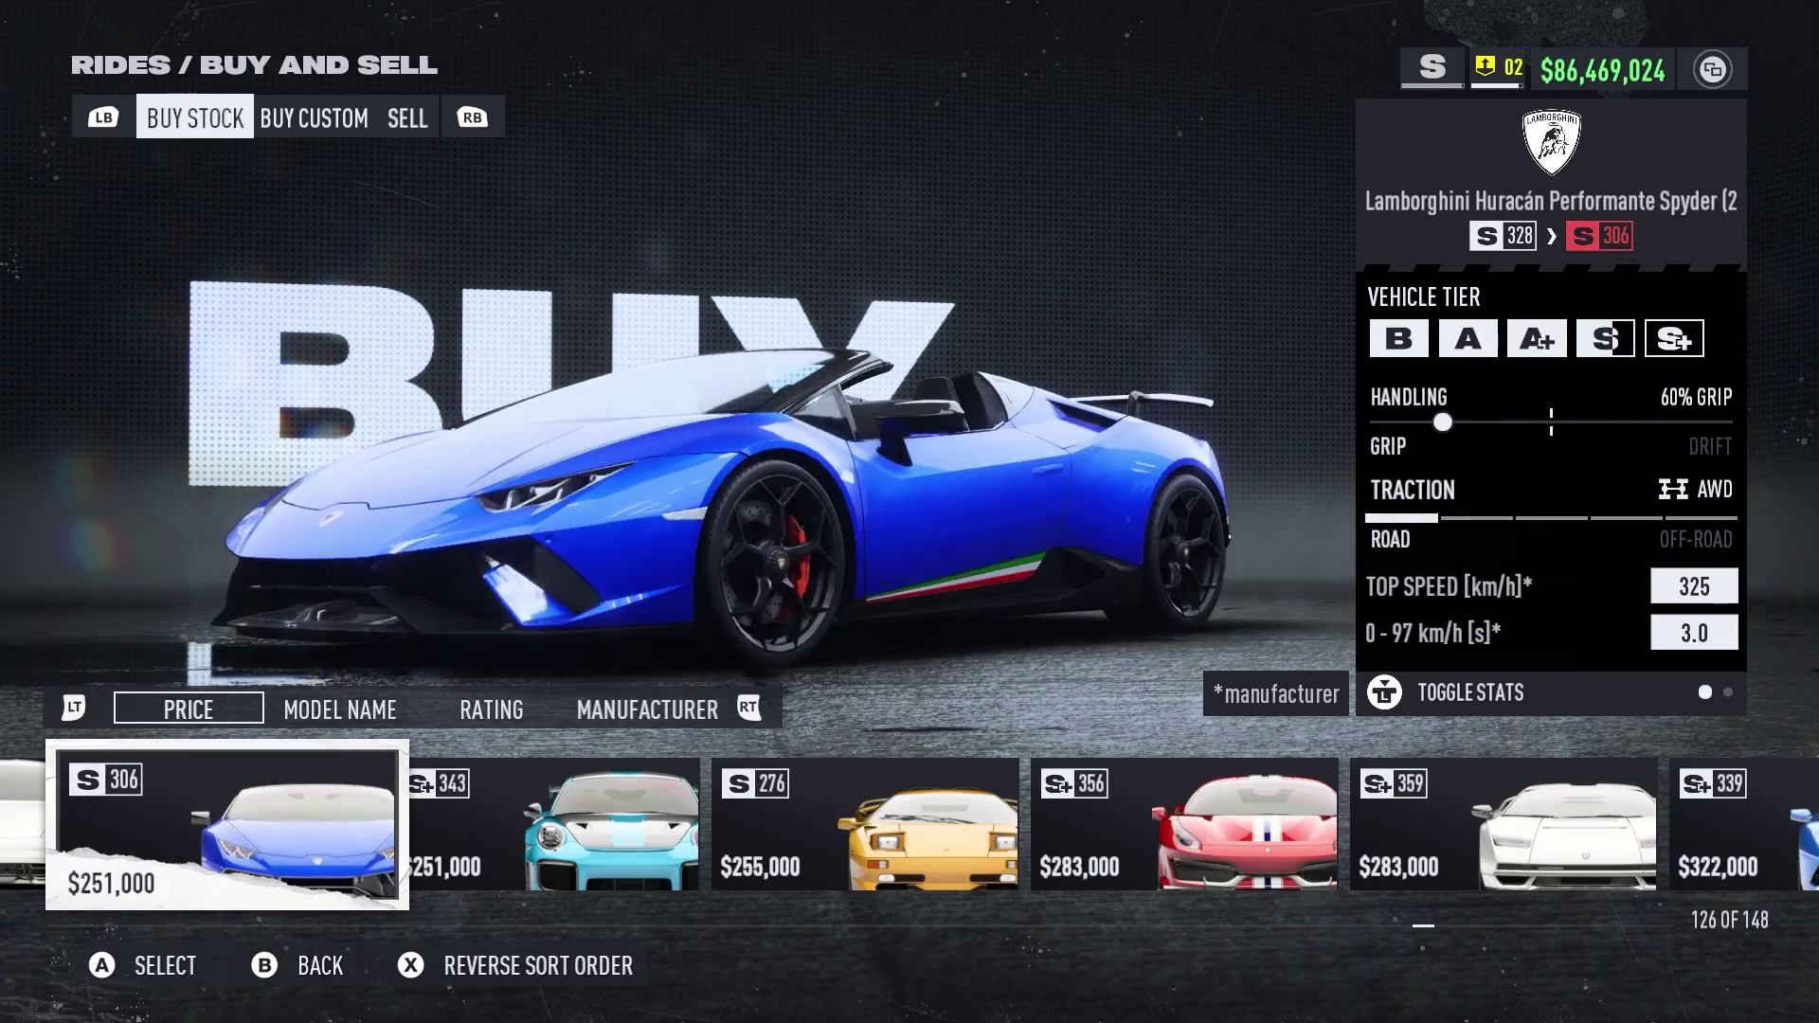
key(Right)
key(Right)
key(Right)
key(Right)
key(Right)
key(Right)
key(Right)
key(Right)
key(Escape)
key(Down)
key(Up)
key(Up)
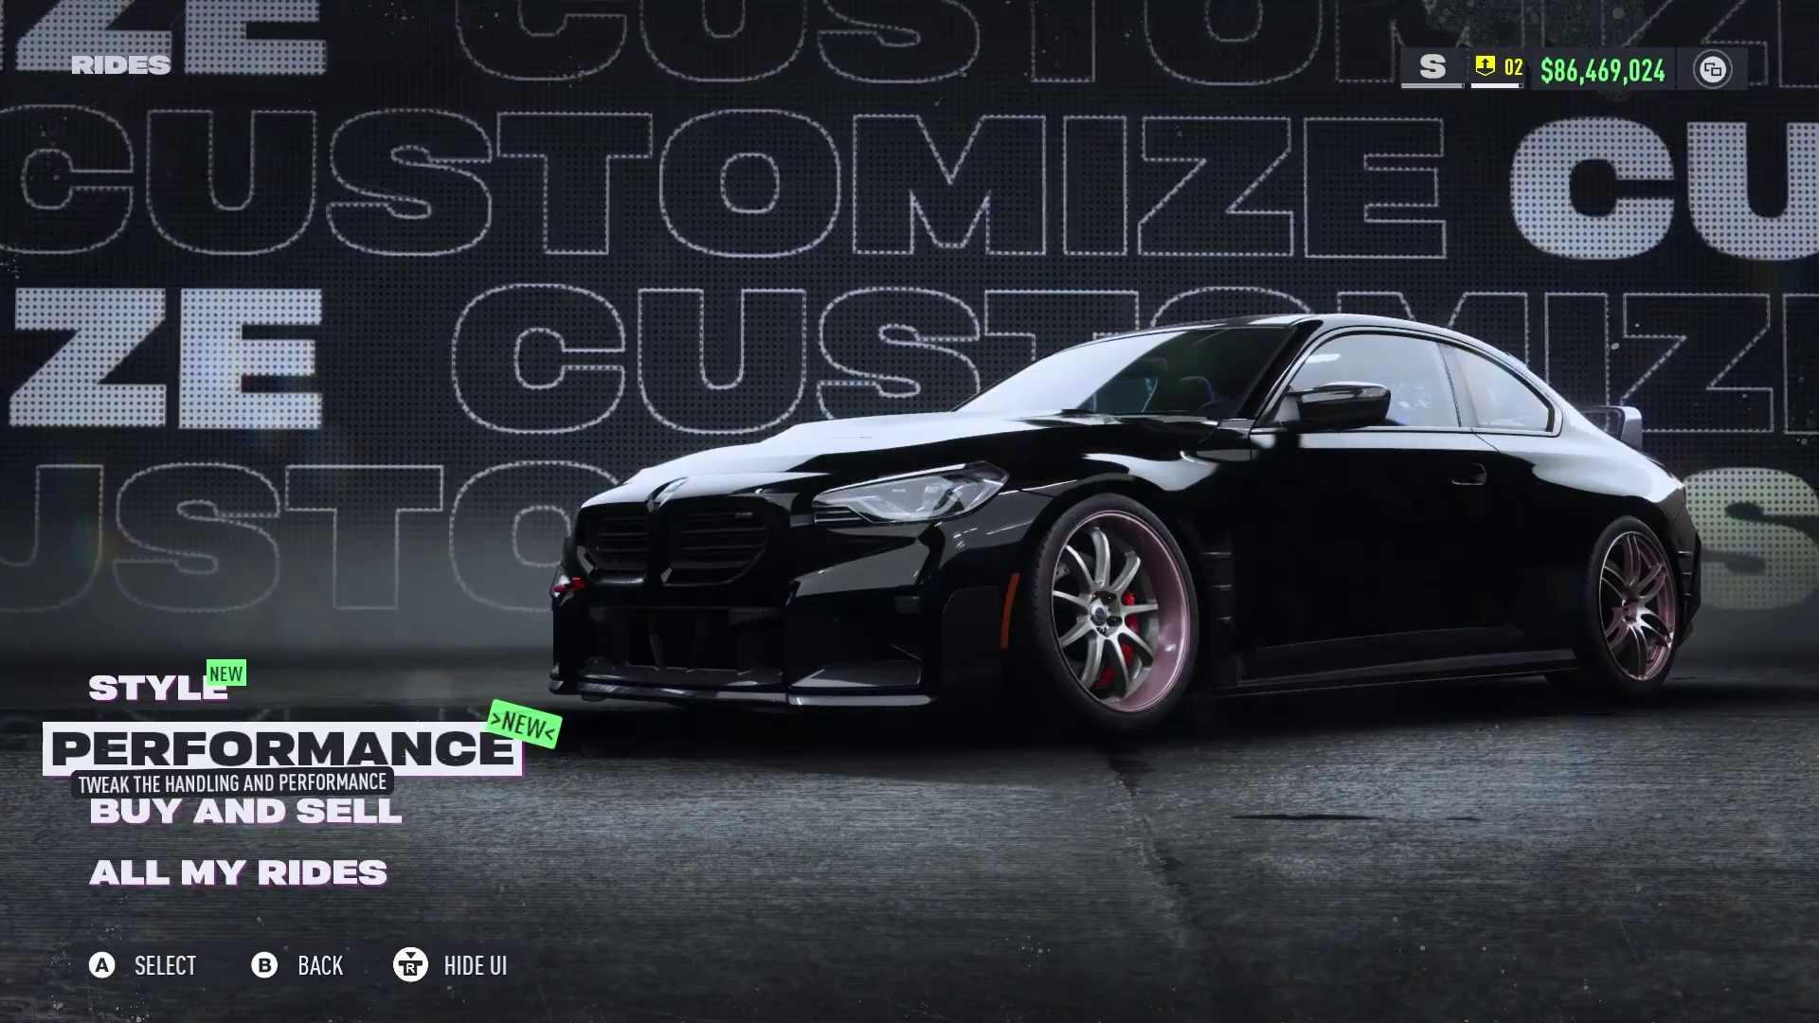
Browse Style > Driving Effects > Samples, viewing Paddle, Creature and Hip Hop
key(Down)
key(Up)
key(Up)
key(Return)
key(Down)
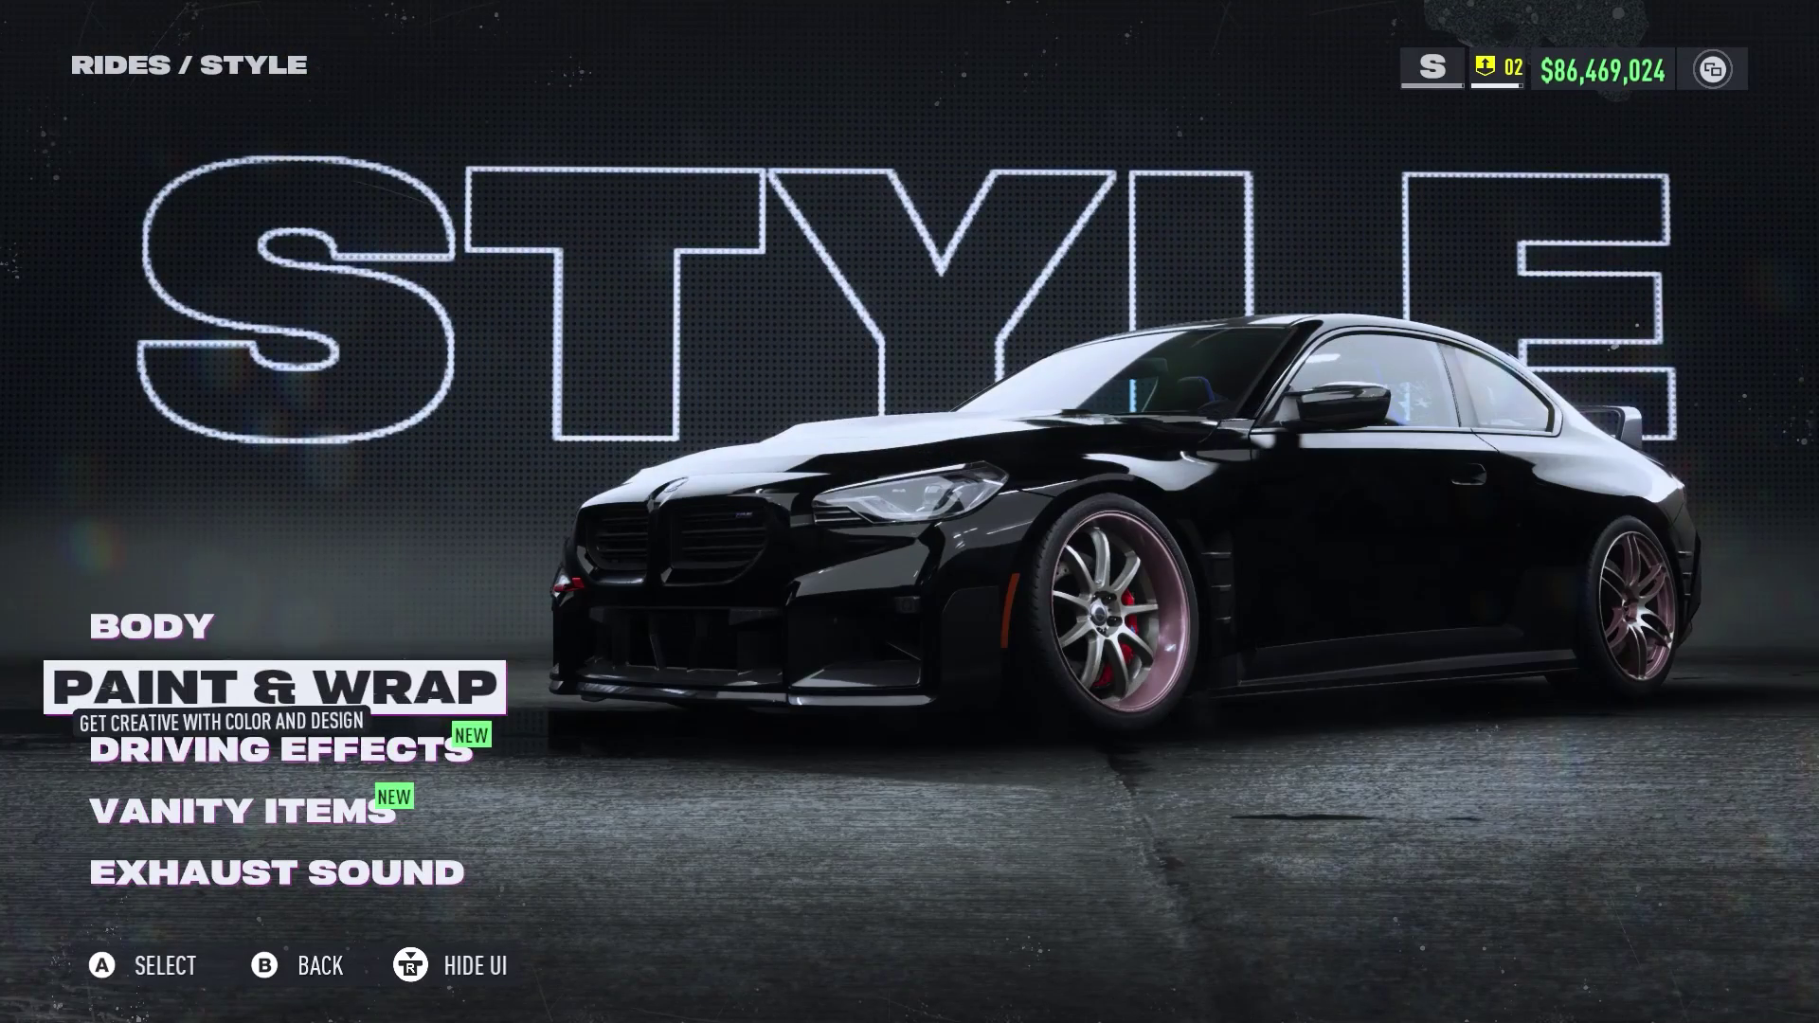
key(Return)
key(Down)
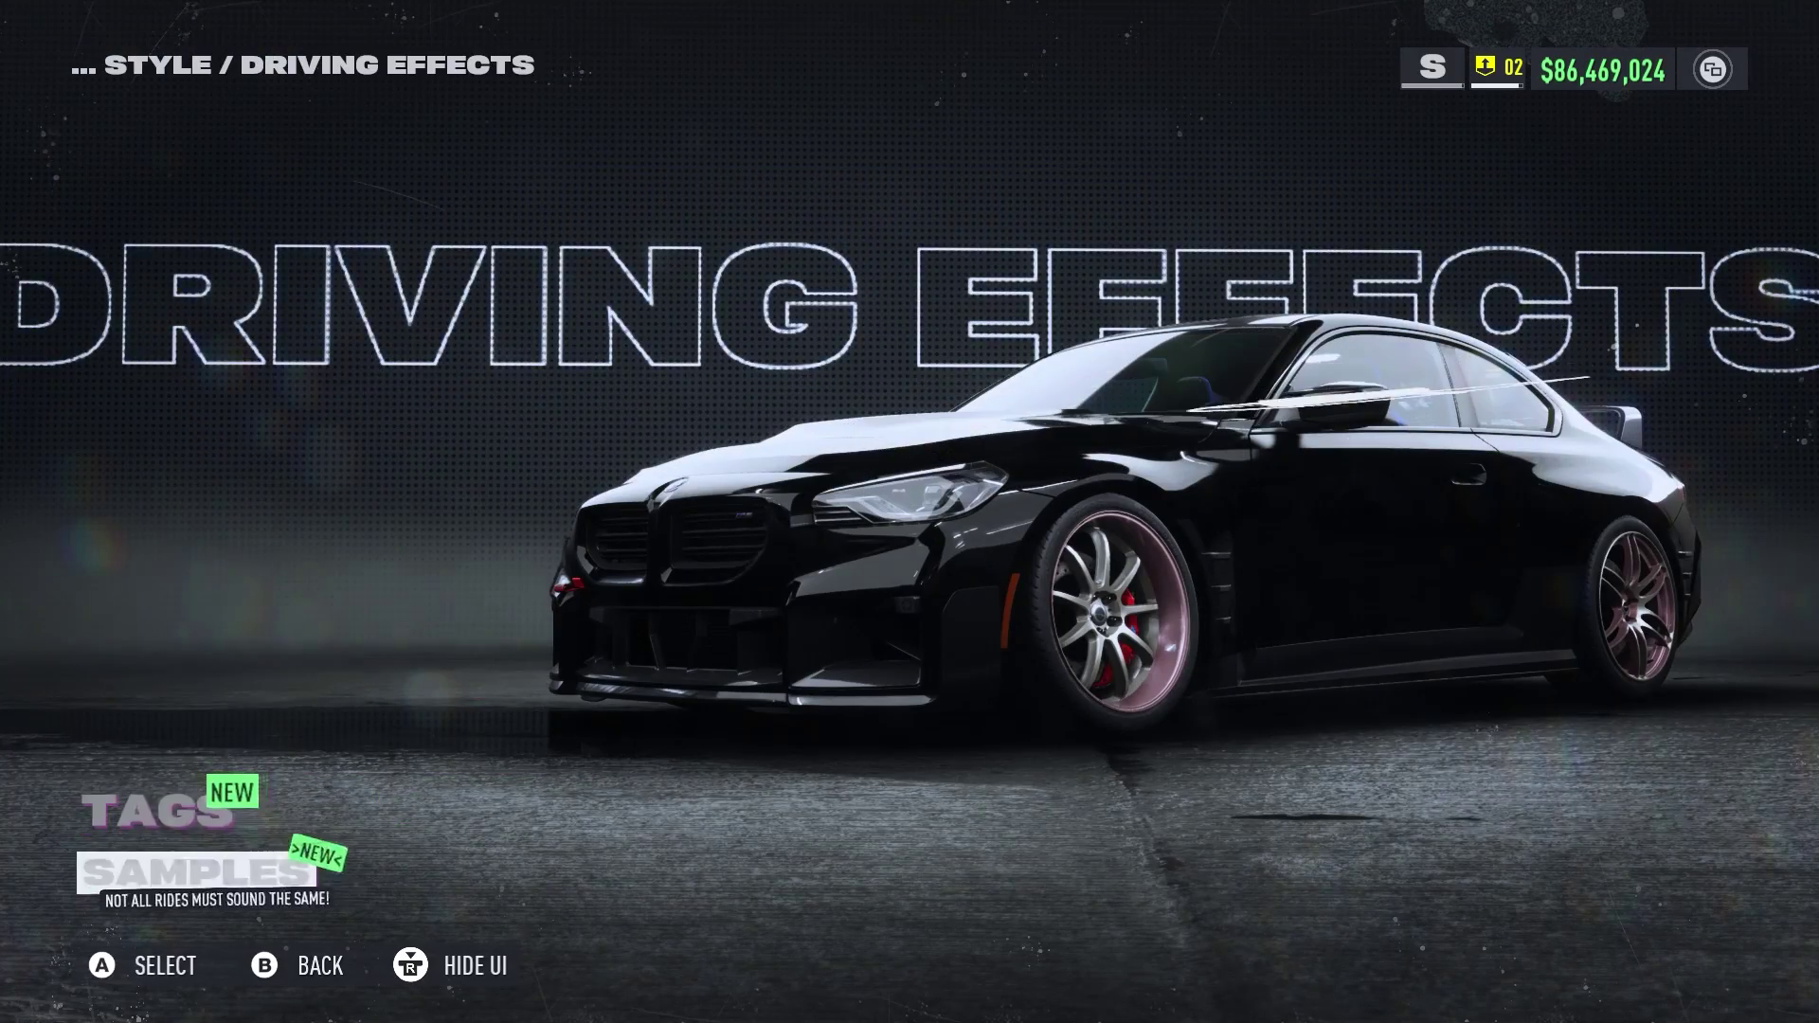
key(Return)
key(Down)
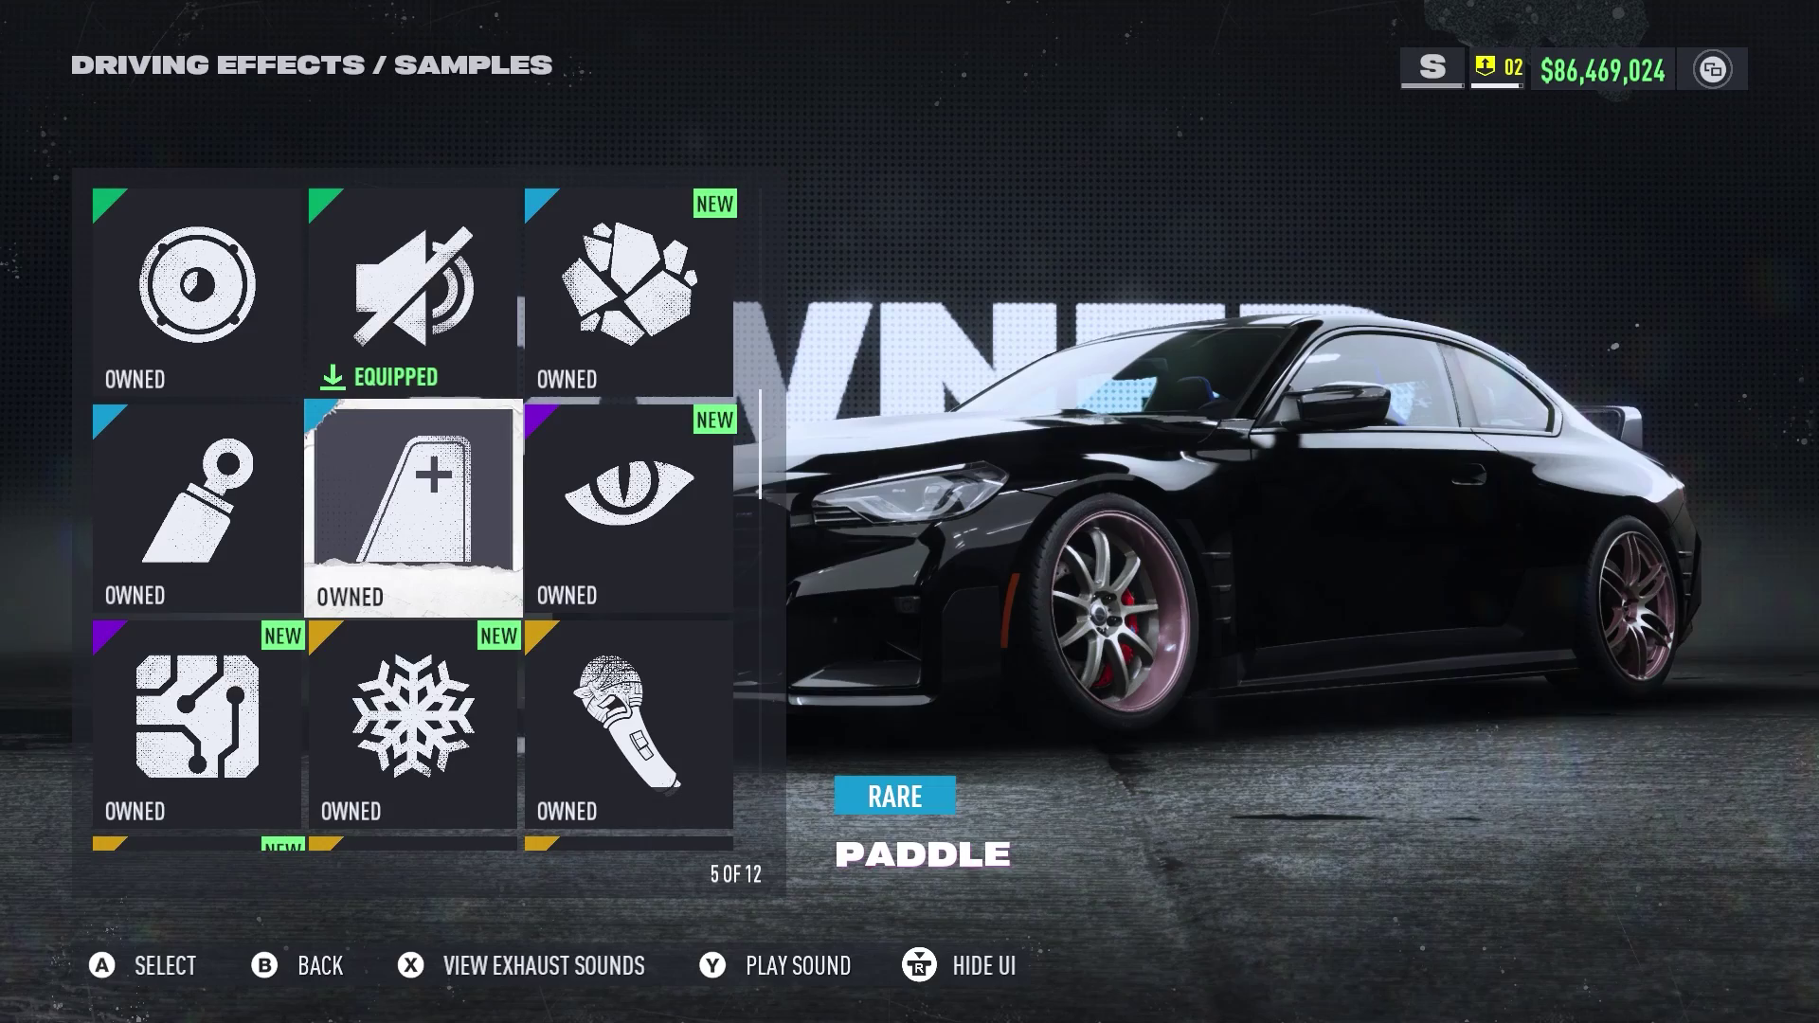
key(Right)
key(Down)
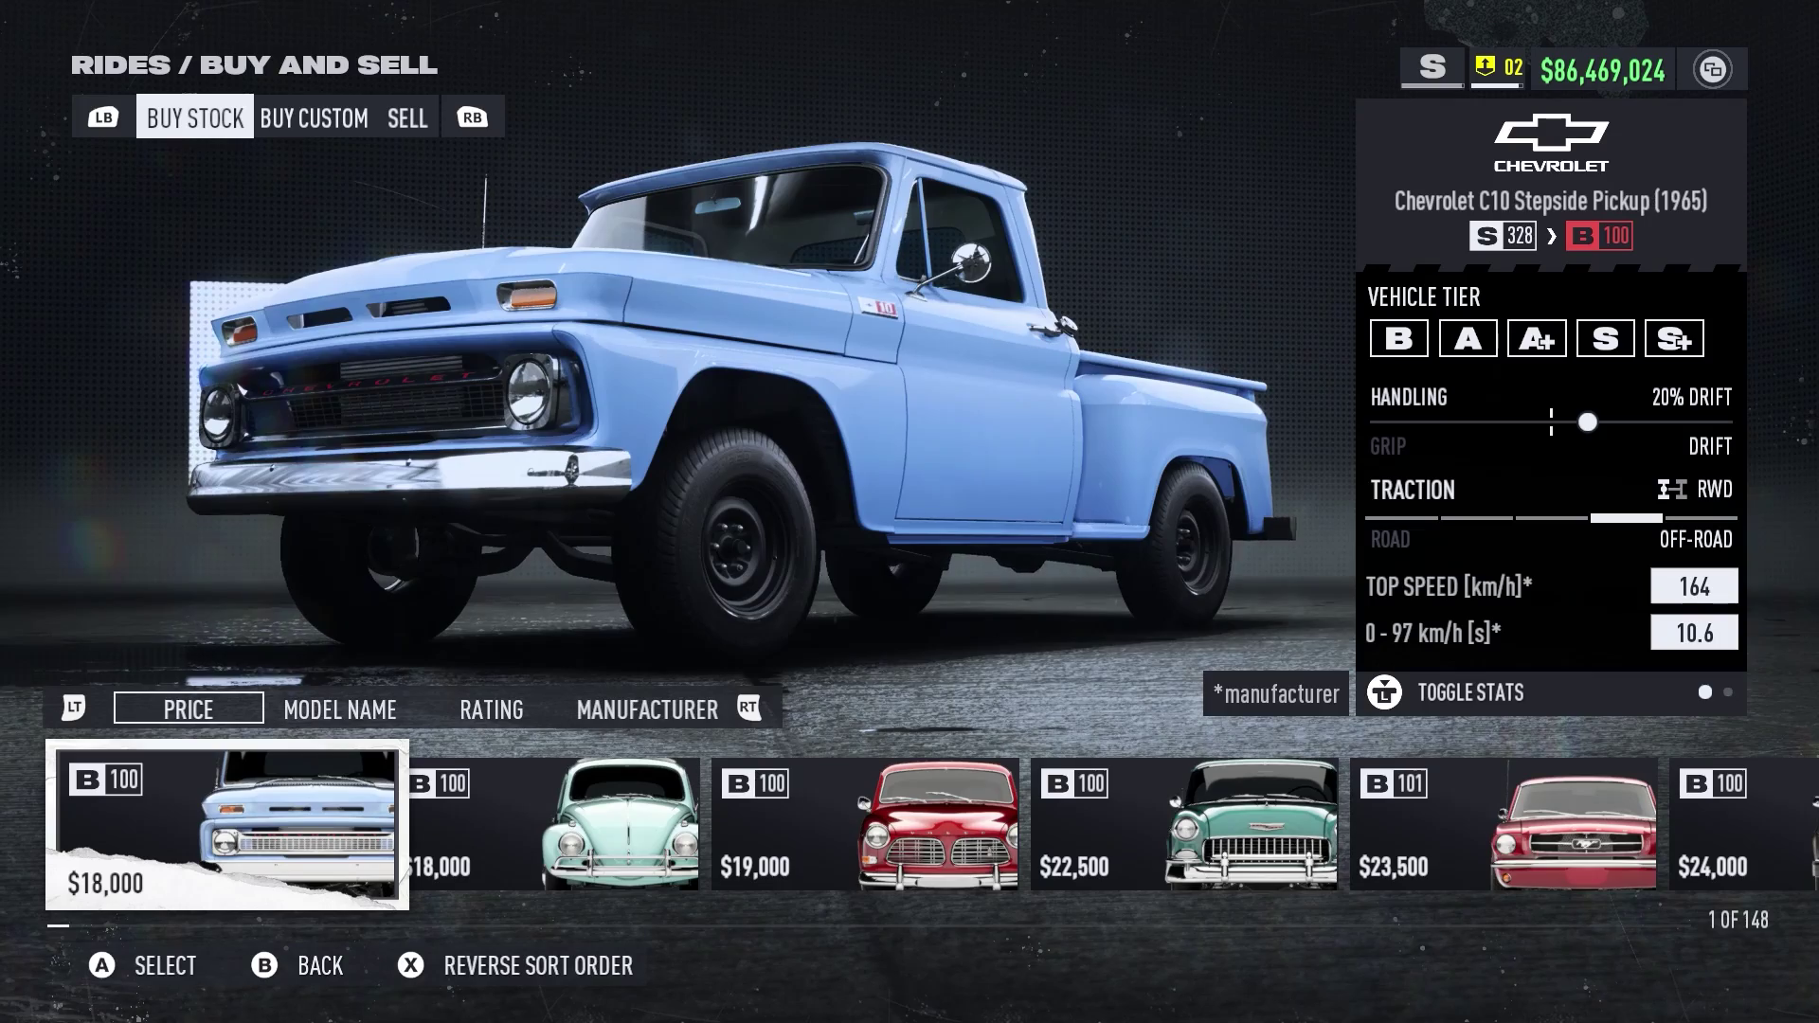
Buy the custom Chevrolet Corvette Grand Sport for $125,500 and use it as the new car
key(e)
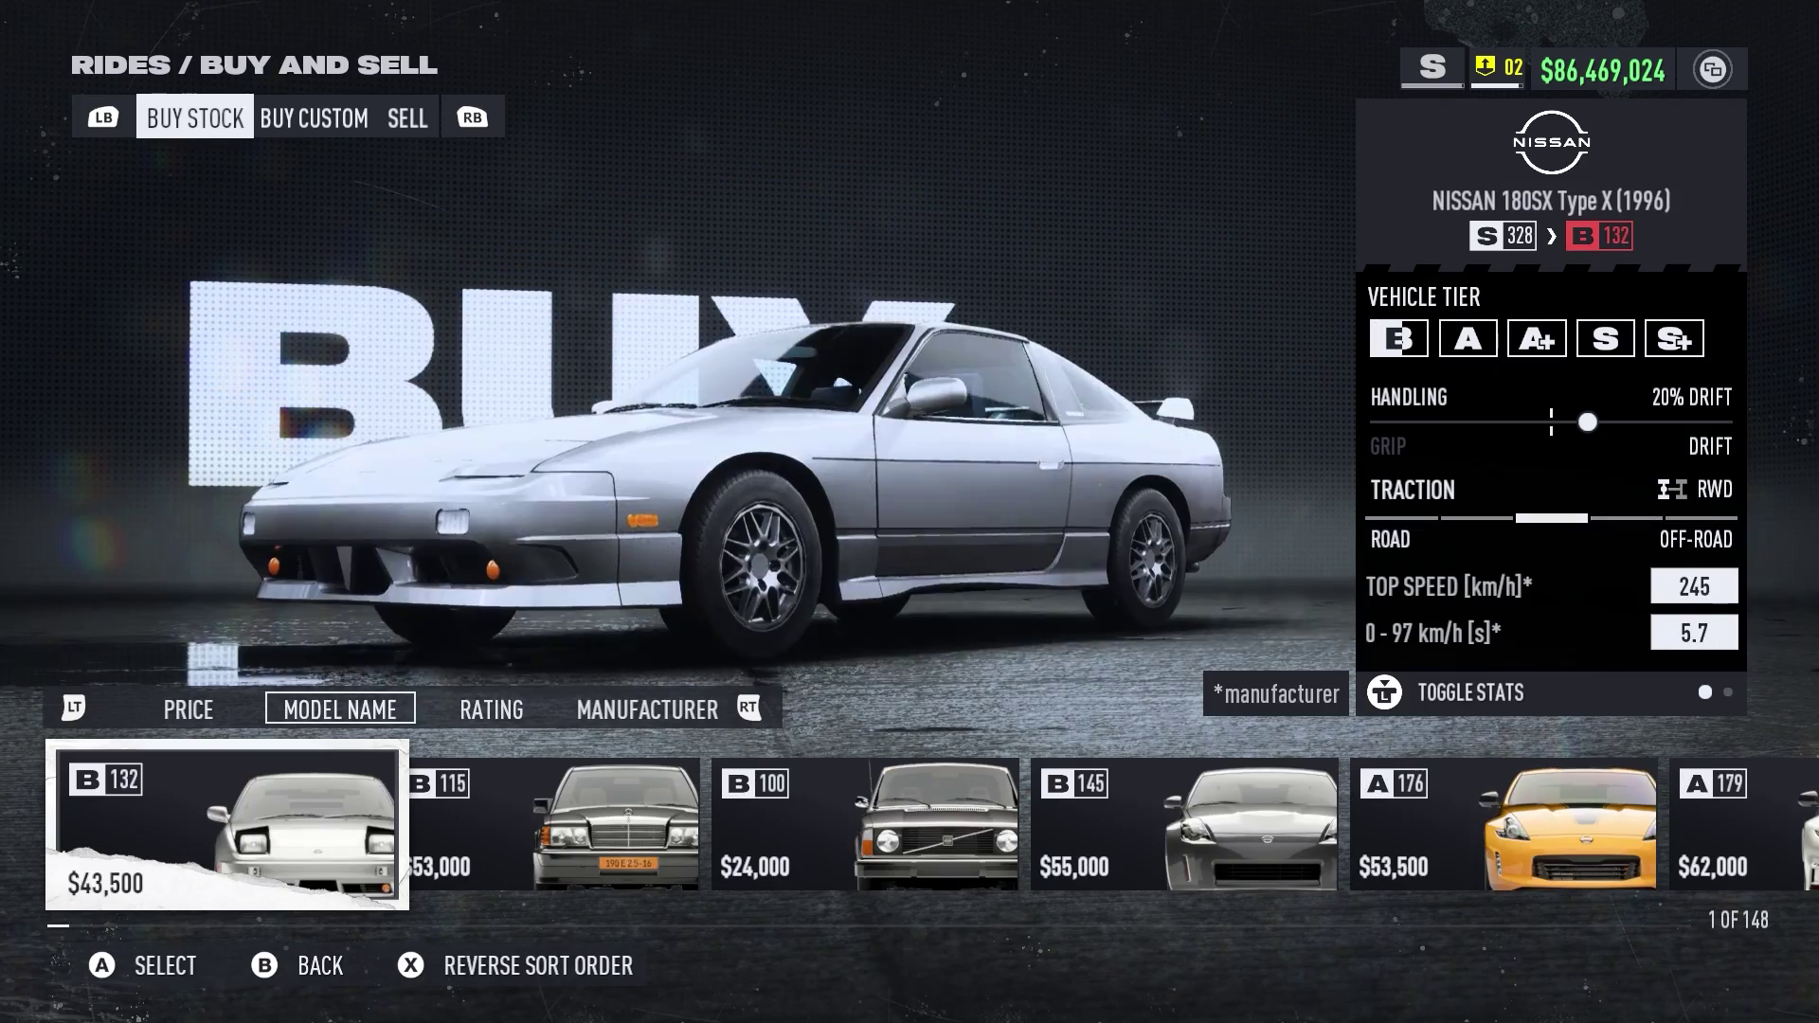
key(e)
key(Right)
key(Right)
key(Right)
key(Right)
key(Right)
key(Right)
key(Right)
key(Right)
key(Right)
key(Right)
key(Right)
key(Right)
key(Right)
key(Right)
key(Right)
key(Right)
key(Right)
key(Right)
key(Right)
key(Right)
key(Right)
key(Right)
key(Right)
key(Right)
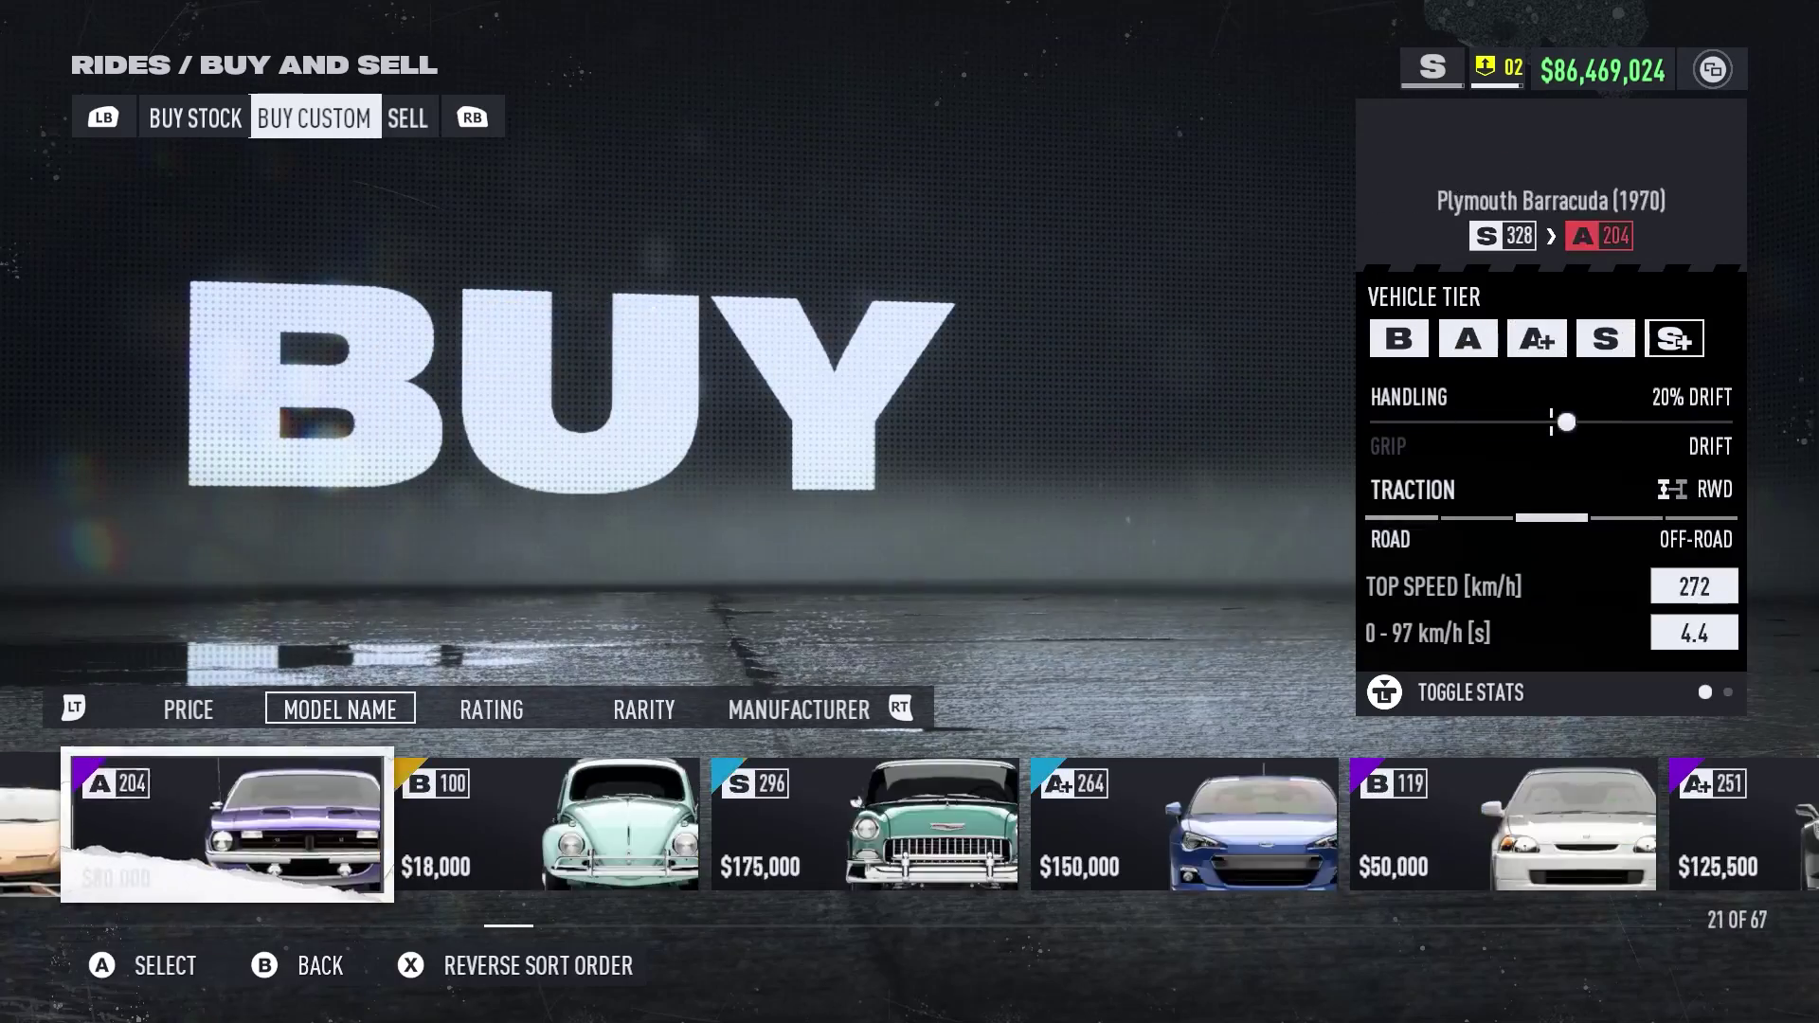
key(Return)
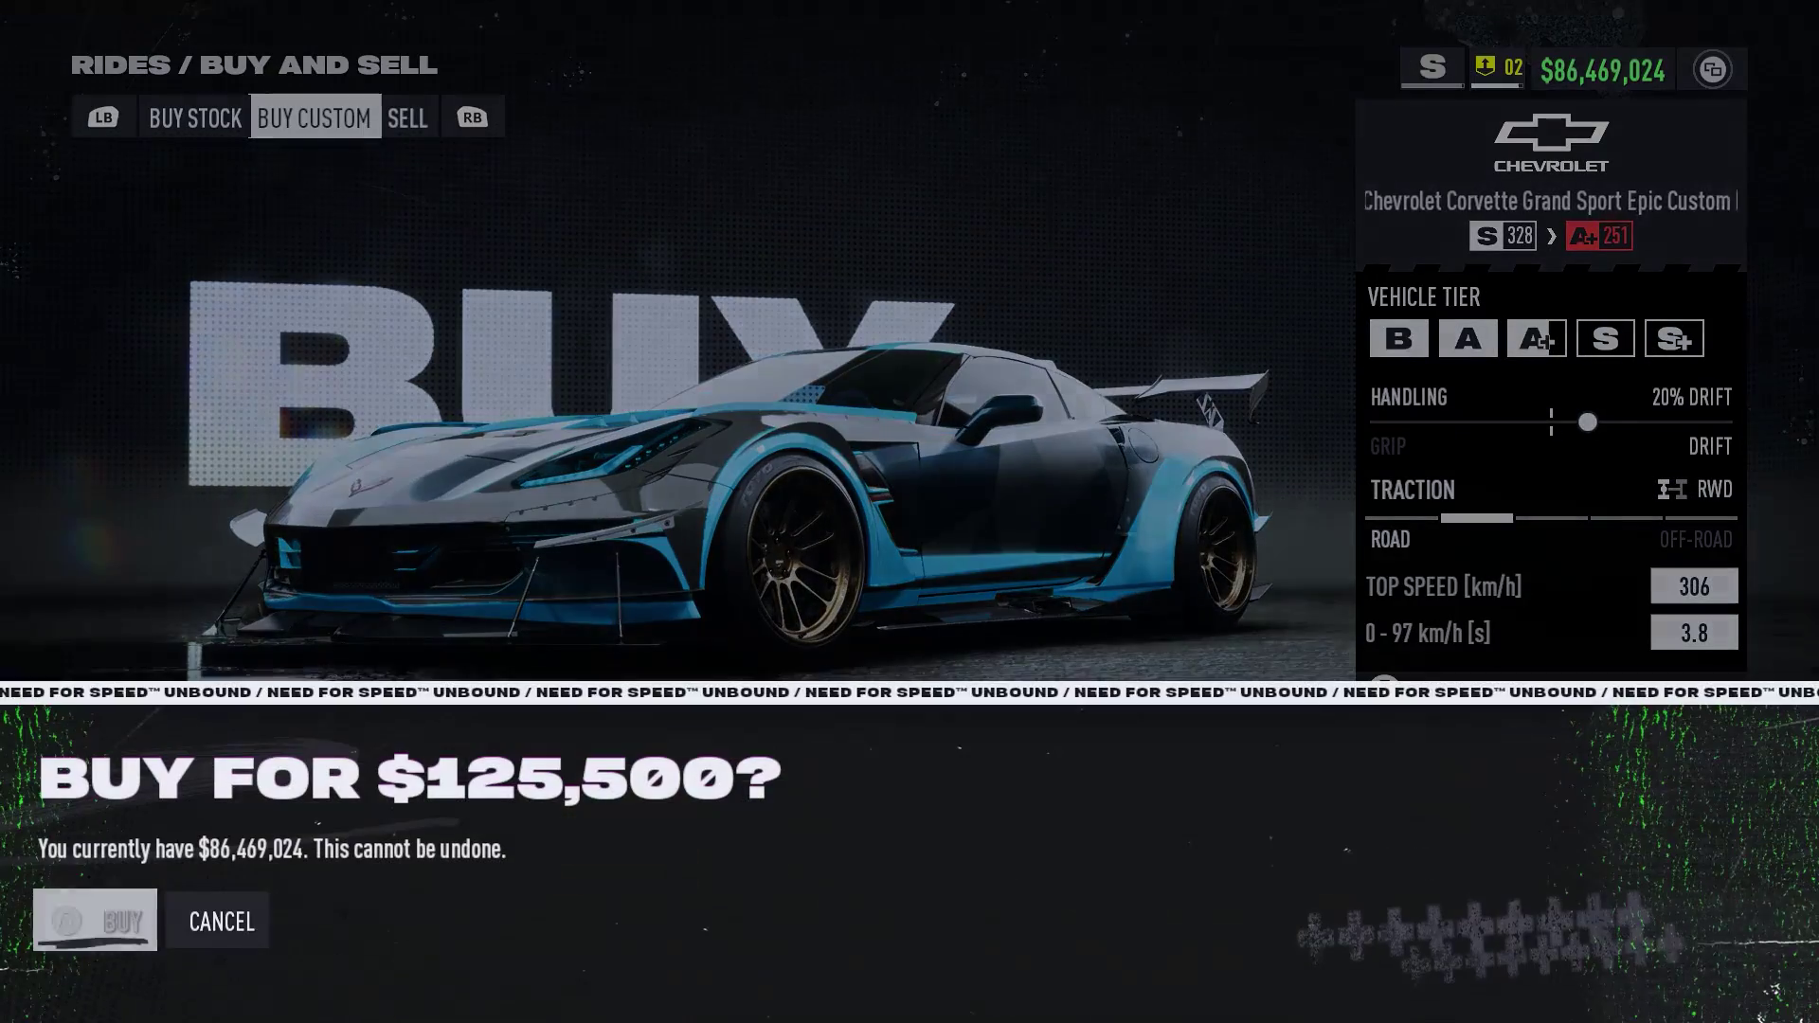
key(Escape)
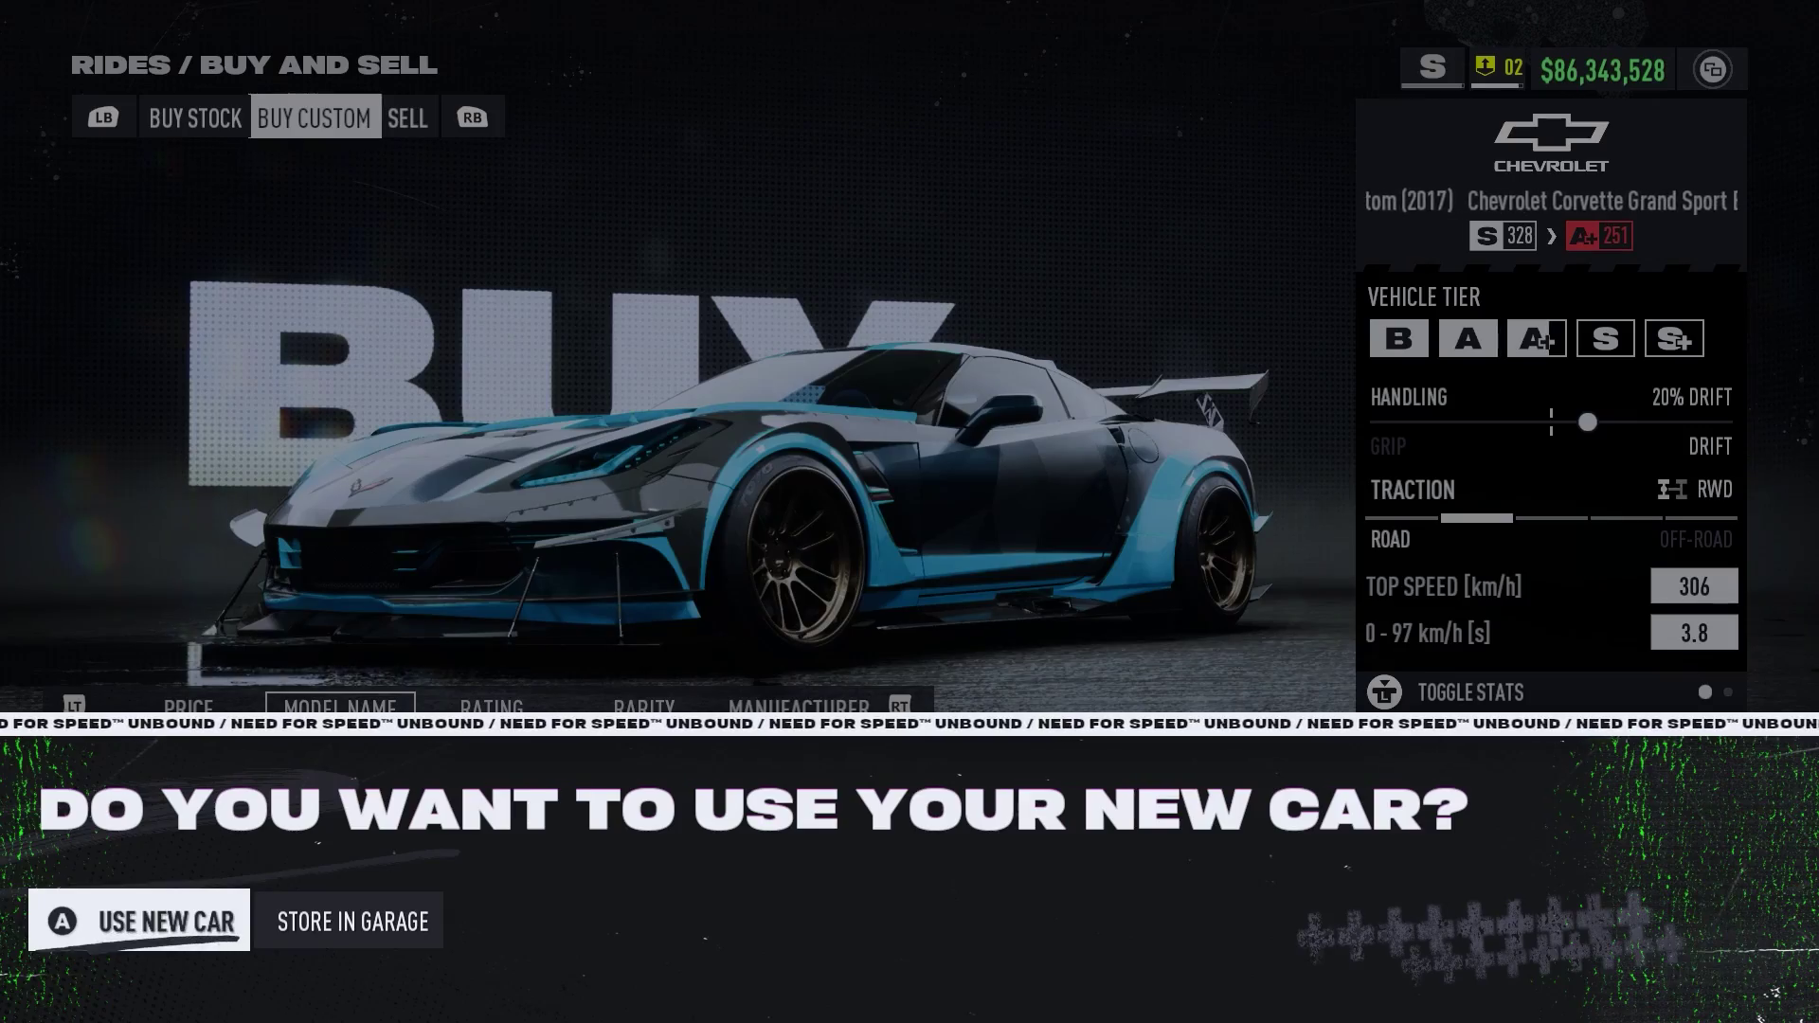
key(Return)
Back out to the garage and start Play > Find Game matchmaking
key(Up)
key(Up)
key(Escape)
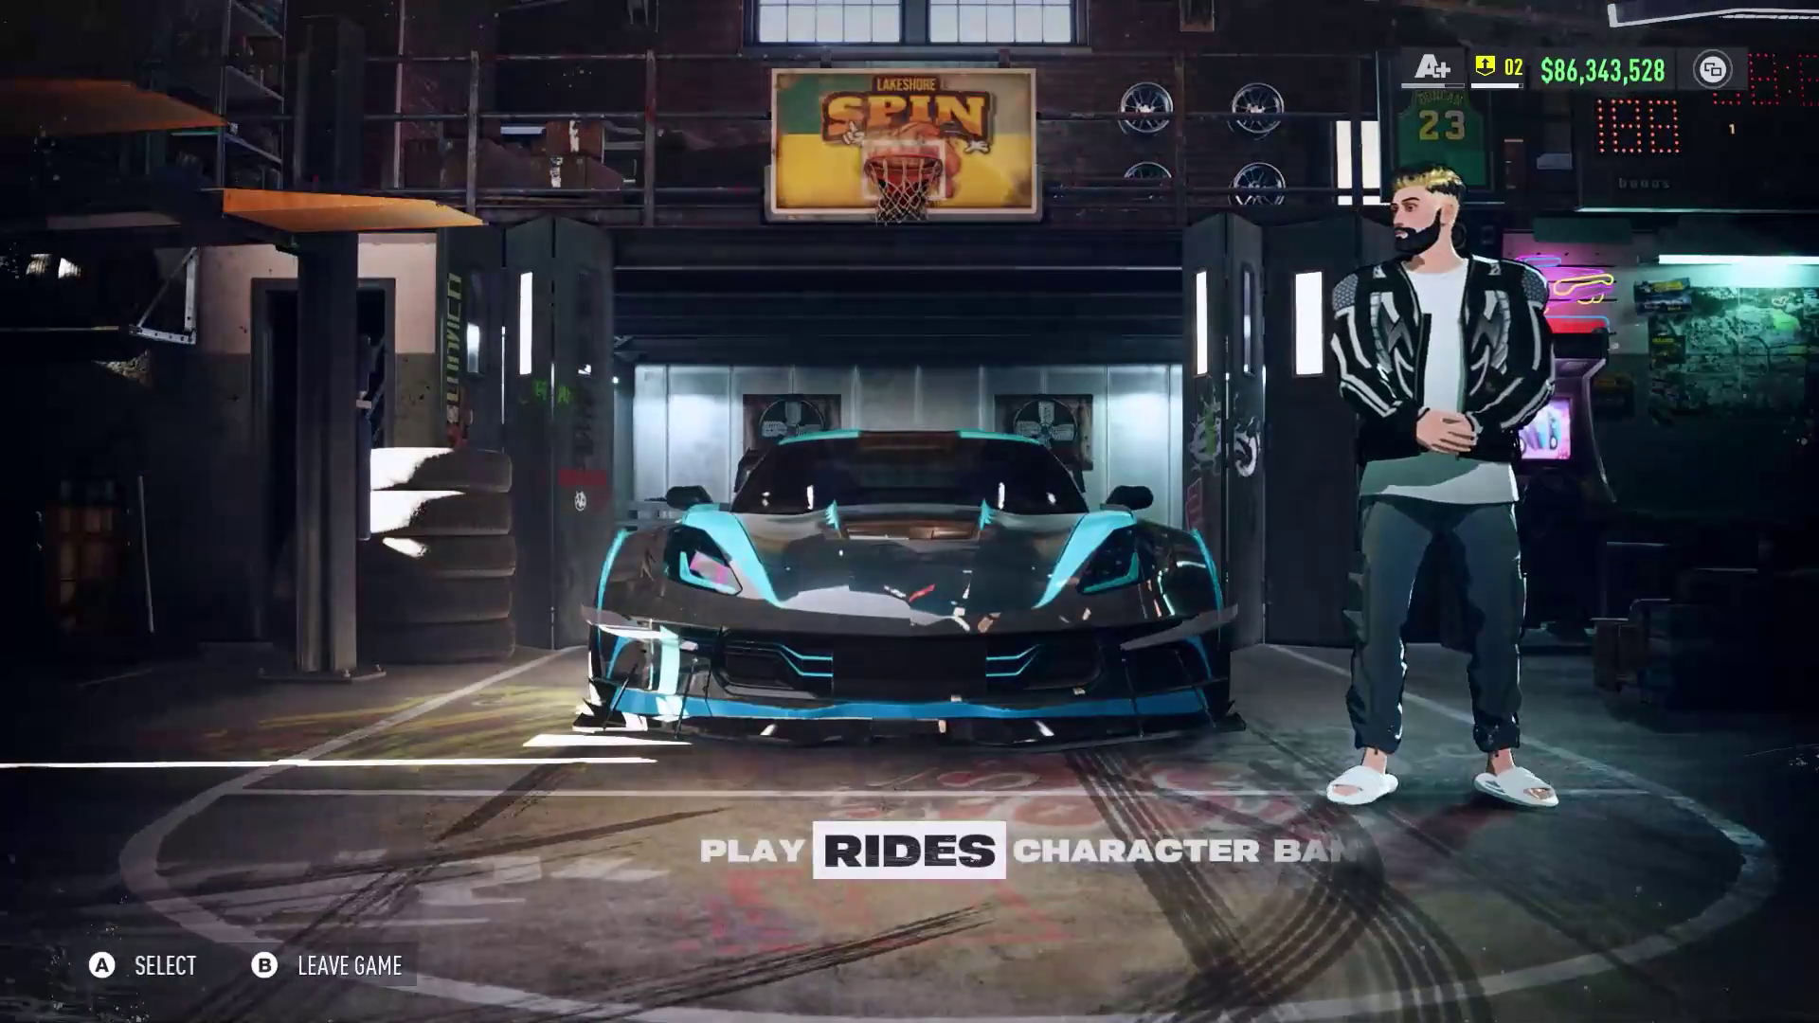
key(Left)
key(Return)
key(Return)
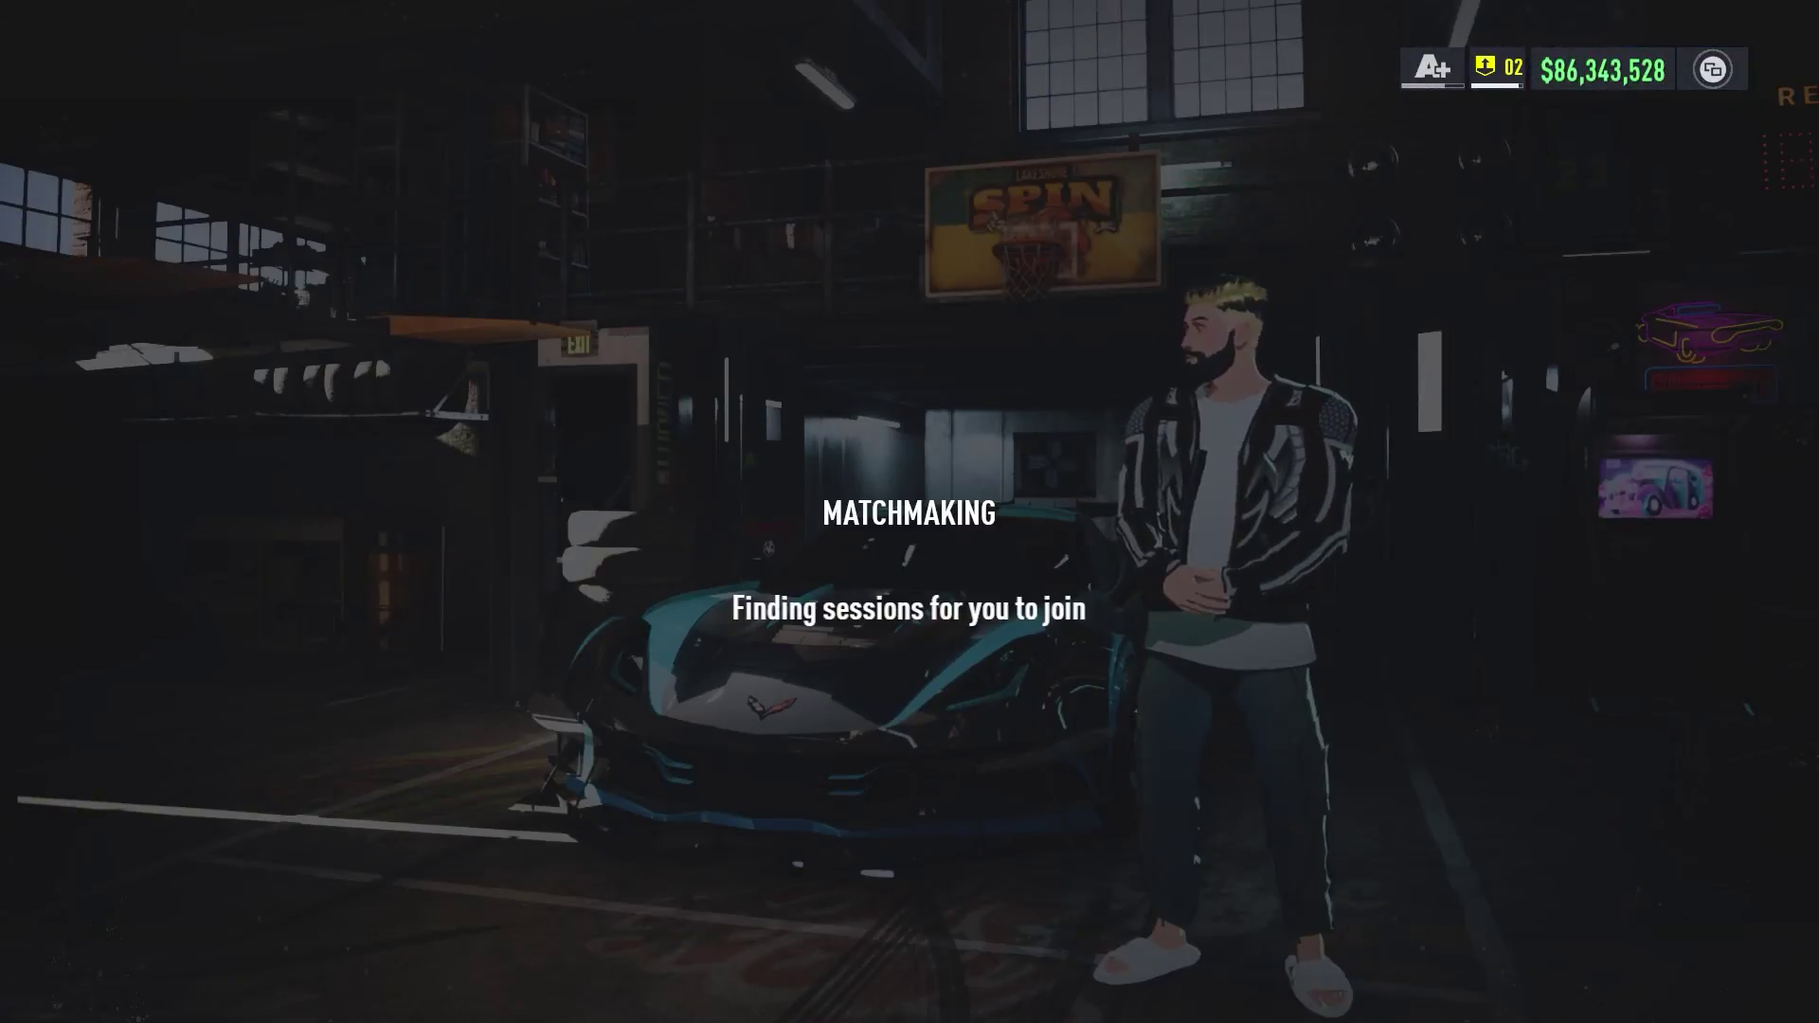